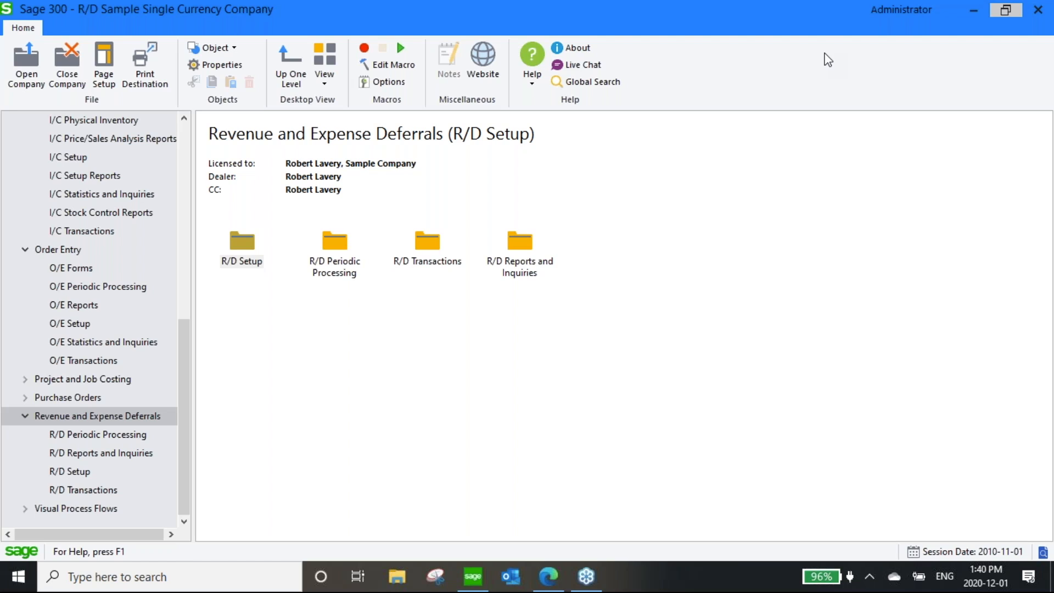
Step: Open the R/D Options from R/D Setup and review the features, optional fields and recognition schedule choices for straight-line deferrals
{"action": "left_click", "coordinate": [70, 472]}
{"action": "double_click", "coordinate": [245, 242]}
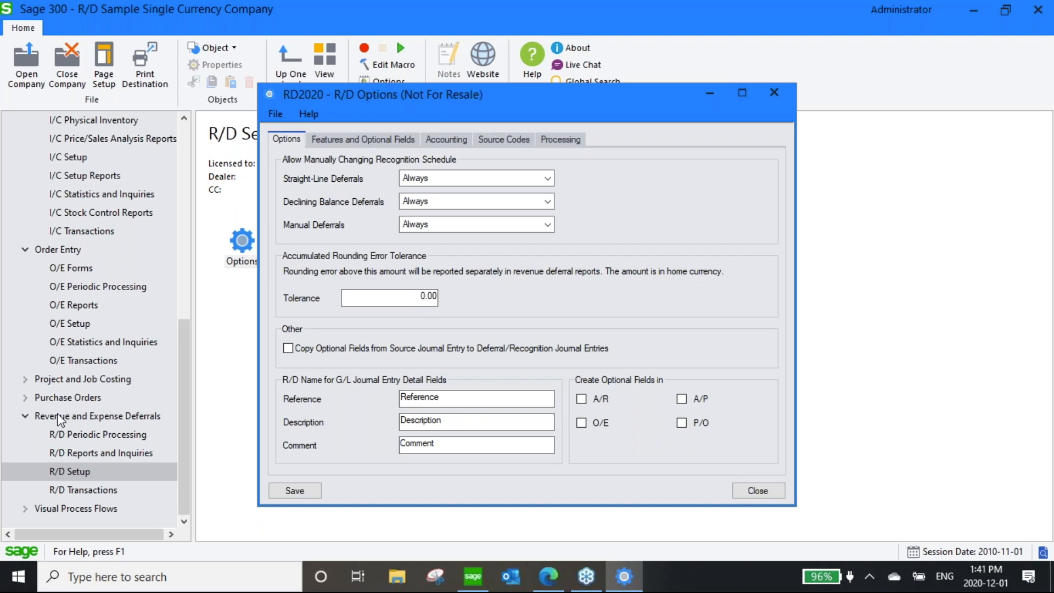
{"action": "left_click", "coordinate": [365, 139]}
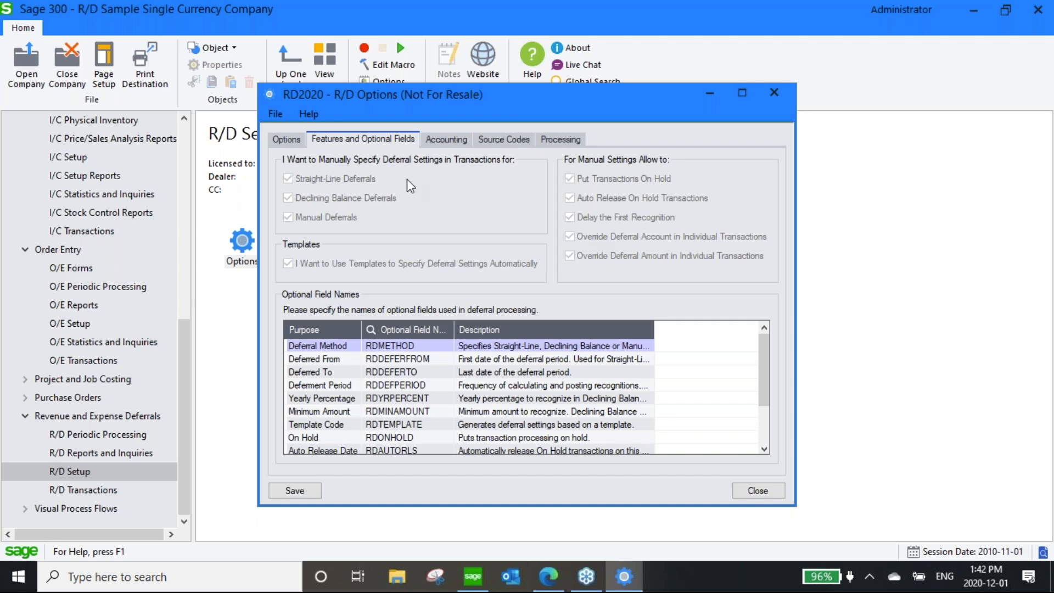
{"action": "left_click", "coordinate": [284, 139]}
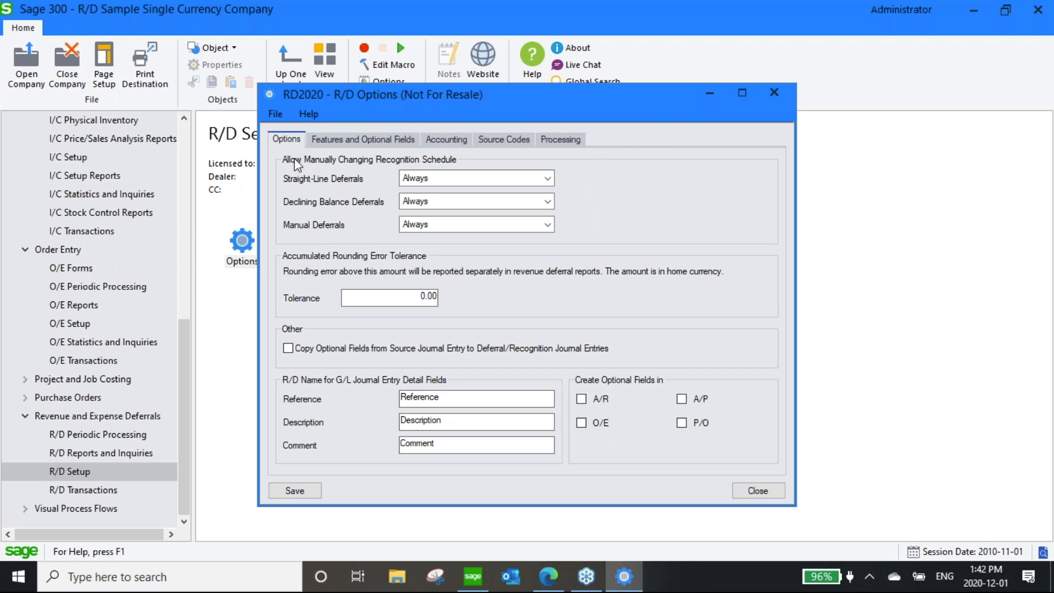
{"action": "left_click", "coordinate": [548, 179]}
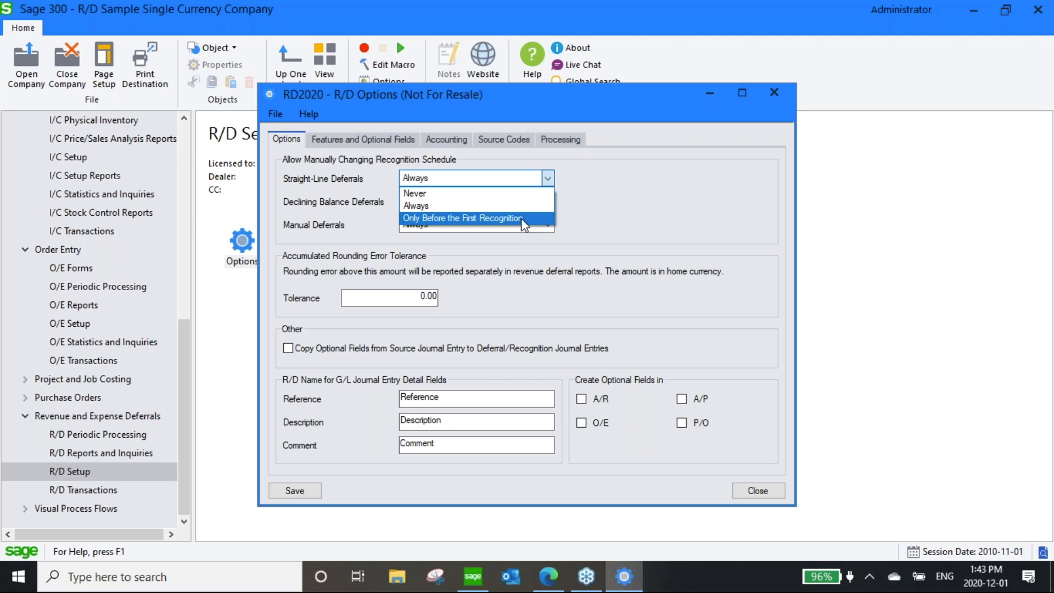
{"action": "left_click", "coordinate": [548, 179]}
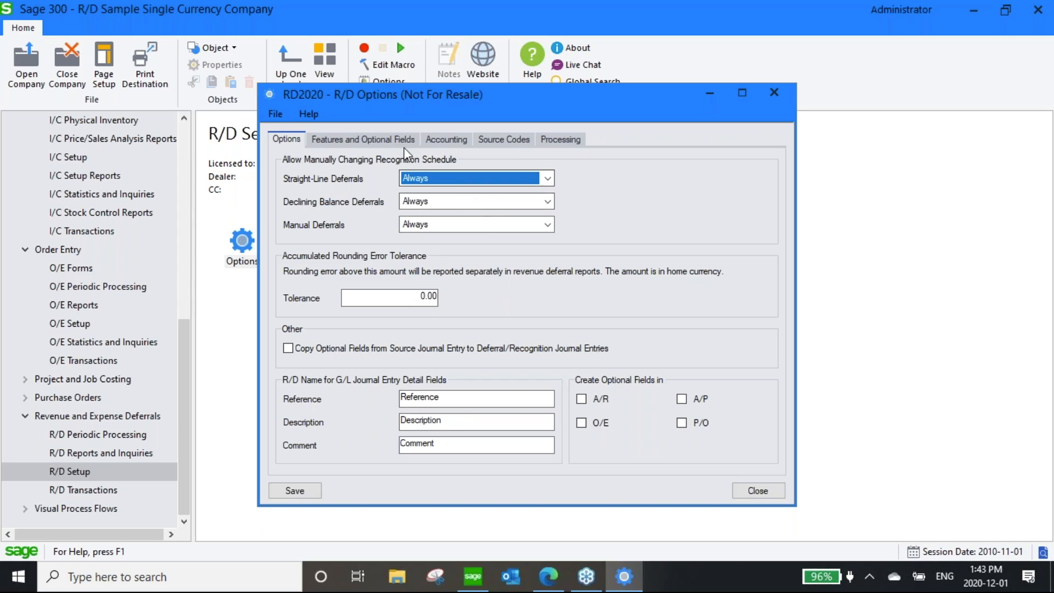
Step: Review the default deferral accounts in R/D Options and the per-account overrides in R/D Account Sets, returning to the options
{"action": "left_click", "coordinate": [435, 139]}
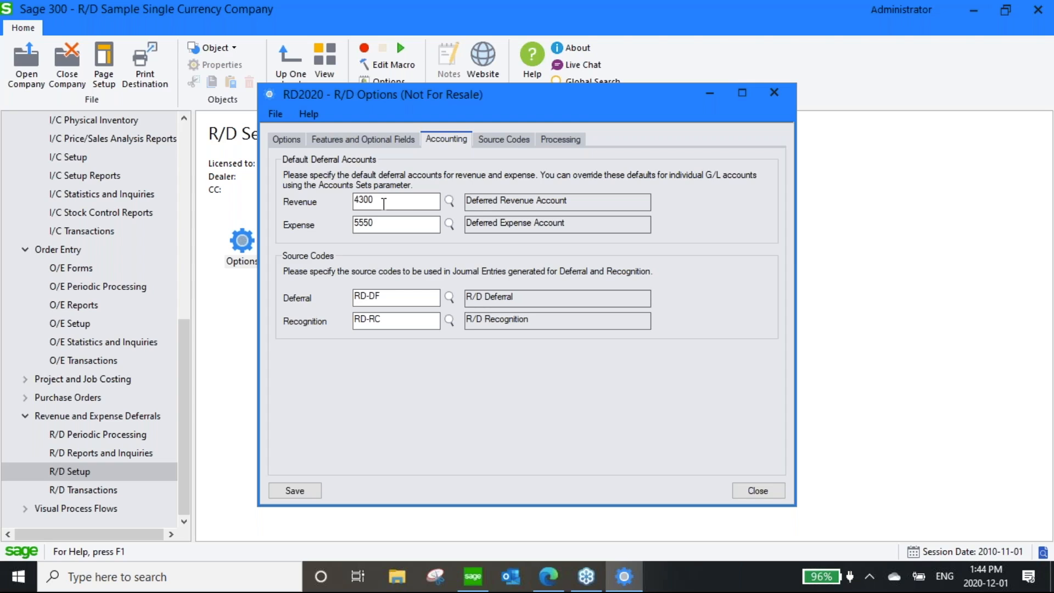
{"action": "left_click_drag", "start_coordinate": [379, 97], "coordinate": [582, 98]}
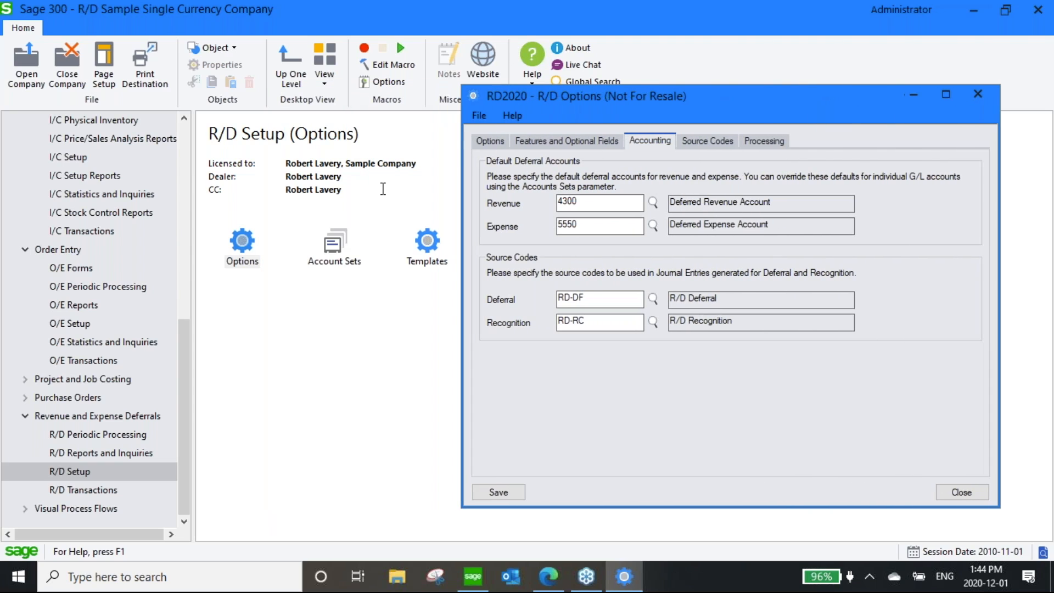
{"action": "left_click", "coordinate": [336, 253]}
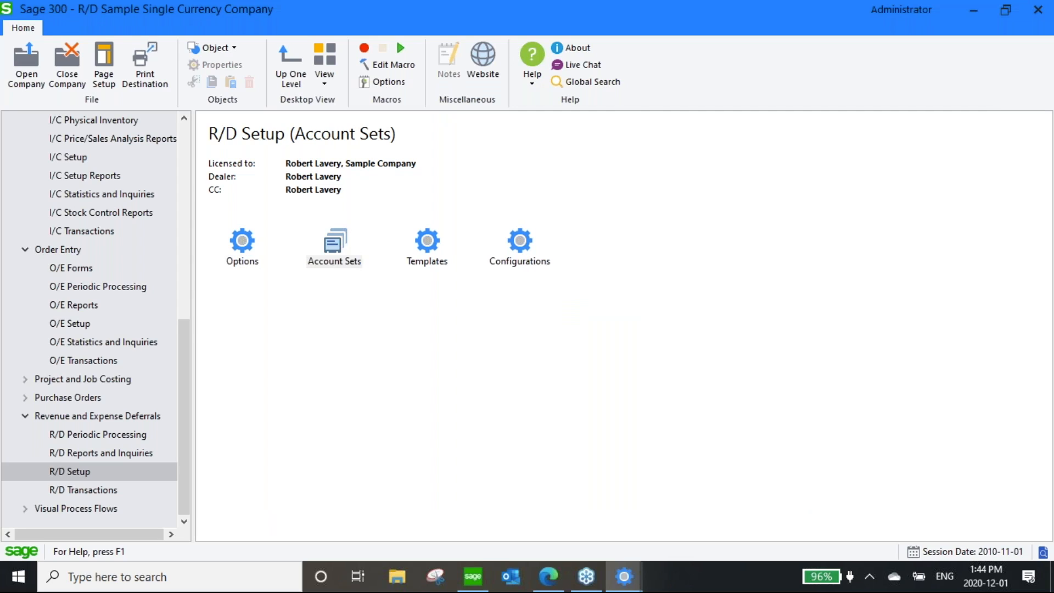
{"action": "left_click_drag", "start_coordinate": [367, 189], "coordinate": [337, 186]}
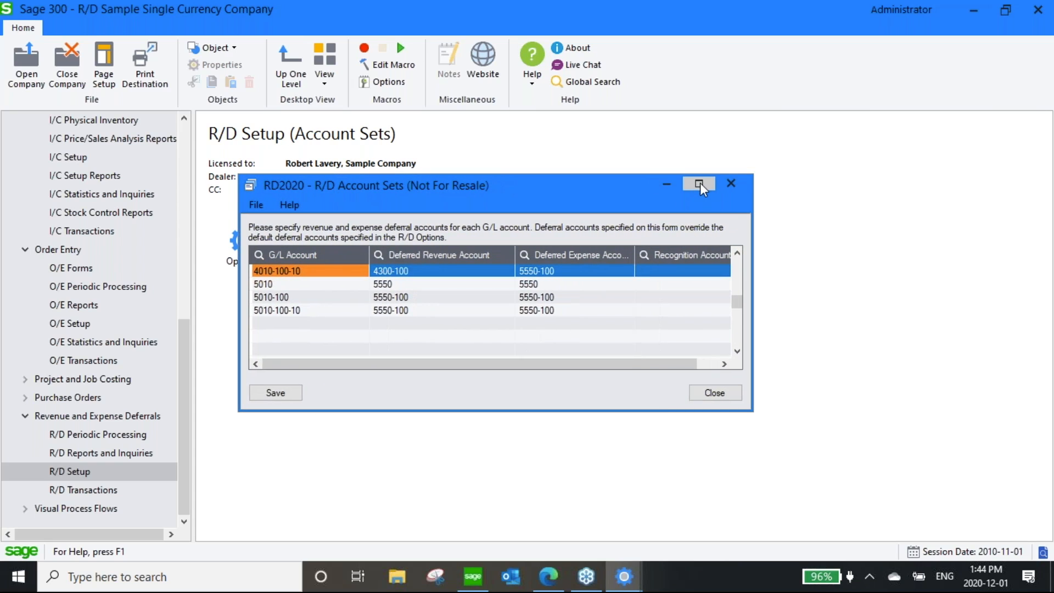
{"action": "left_click", "coordinate": [699, 184]}
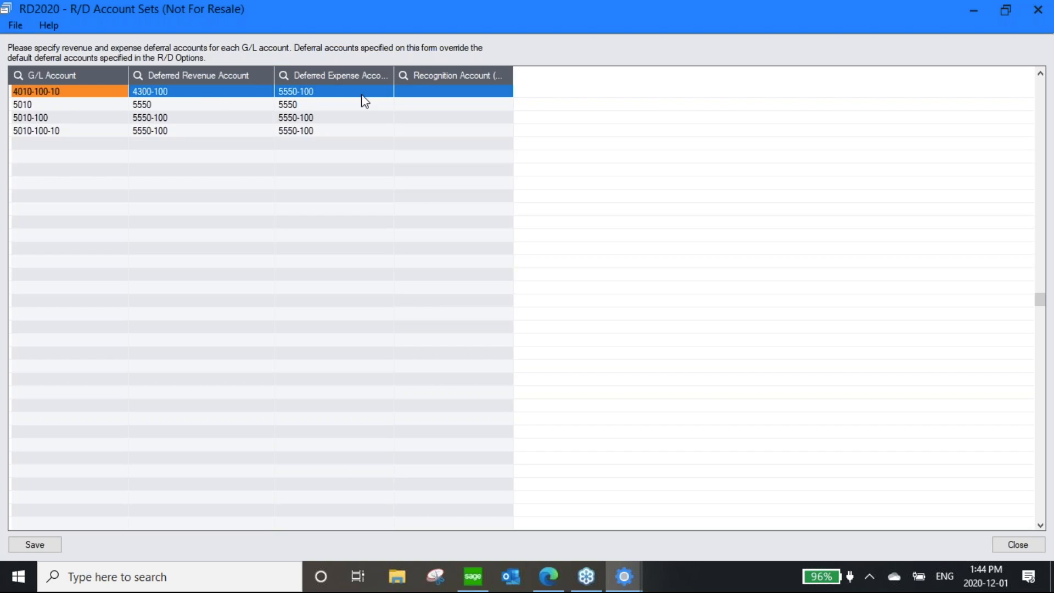
{"action": "left_click", "coordinate": [1043, 12]}
{"action": "left_click", "coordinate": [625, 577]}
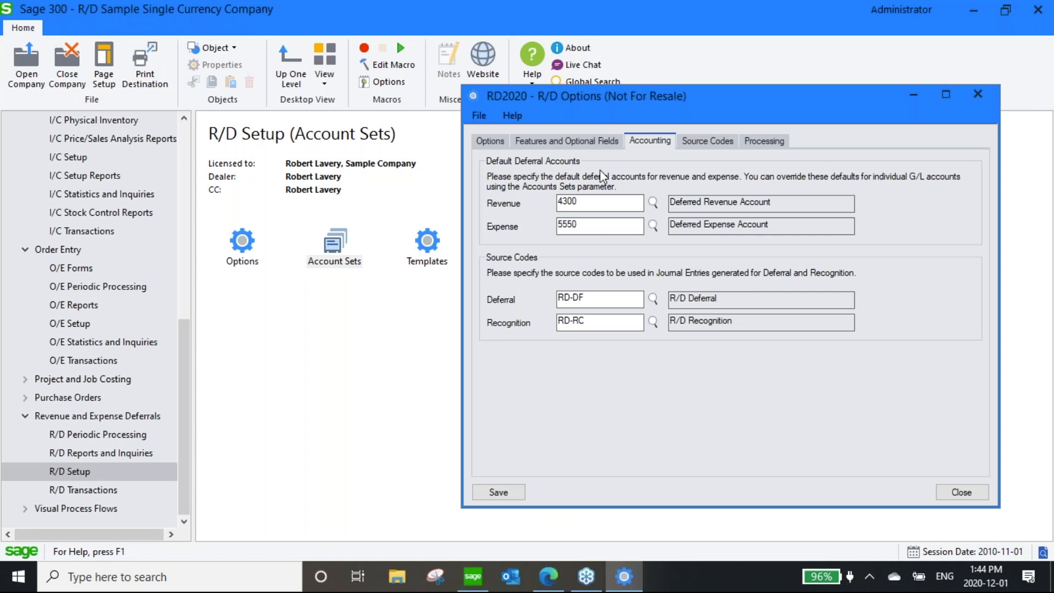
{"action": "left_click_drag", "start_coordinate": [593, 96], "coordinate": [492, 99]}
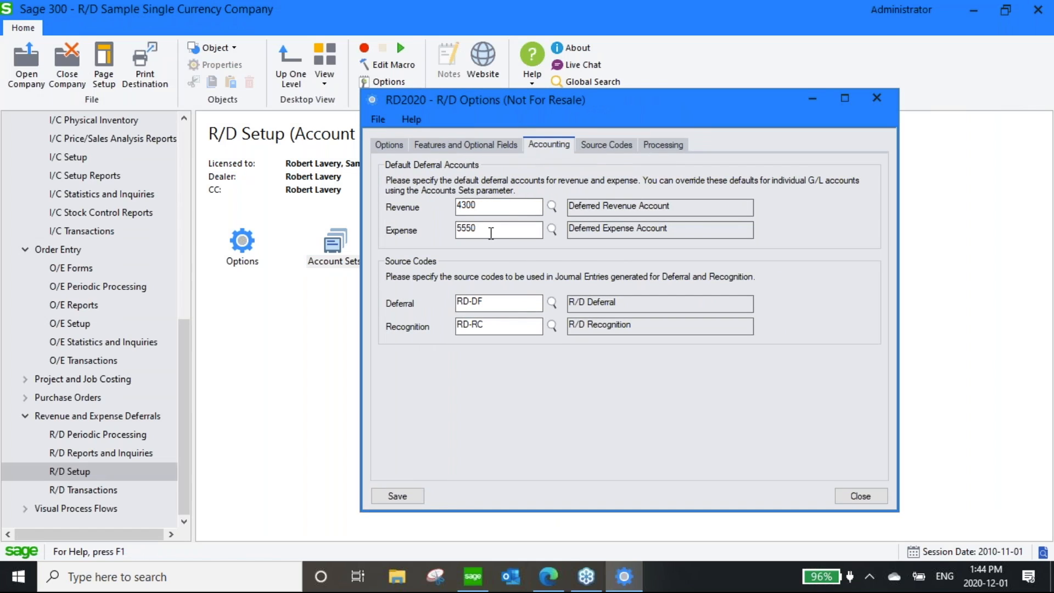
Step: Examine the G/L source codes set for deferral processing and browse the available source codes without choosing another
{"action": "left_click", "coordinate": [597, 147]}
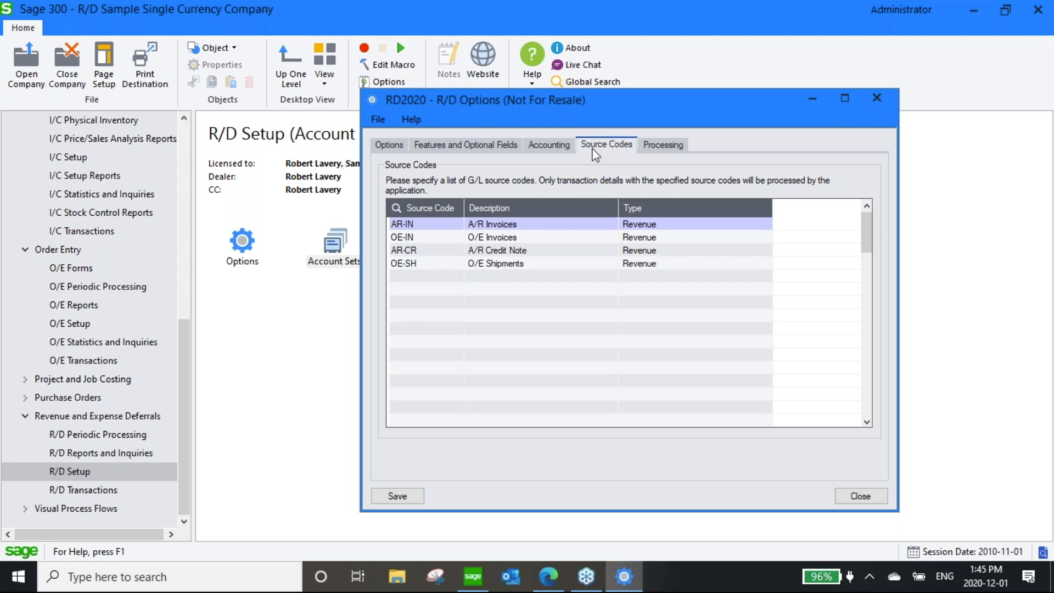
{"action": "left_click", "coordinate": [453, 230]}
{"action": "left_click", "coordinate": [458, 224]}
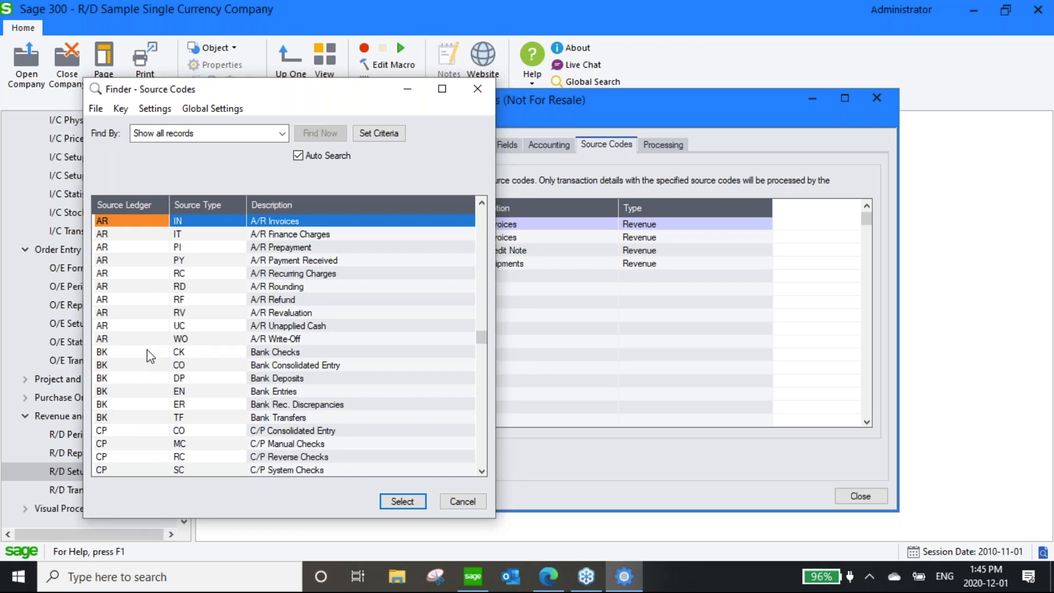
{"action": "left_click", "coordinate": [132, 264]}
{"action": "key", "text": "Down"}
{"action": "key", "text": "Down"}
{"action": "key", "text": "Down"}
{"action": "key", "text": "Down"}
{"action": "key", "text": "Down"}
{"action": "key", "text": "Down"}
{"action": "key", "text": "Down"}
{"action": "key", "text": "Down"}
{"action": "key", "text": "Down"}
{"action": "key", "text": "Down"}
{"action": "key", "text": "Down"}
{"action": "key", "text": "Down"}
{"action": "key", "text": "Down"}
{"action": "key", "text": "Down"}
{"action": "key", "text": "Down"}
{"action": "key", "text": "Down"}
{"action": "key", "text": "Down"}
{"action": "key", "text": "Down"}
{"action": "key", "text": "Down"}
{"action": "key", "text": "Down"}
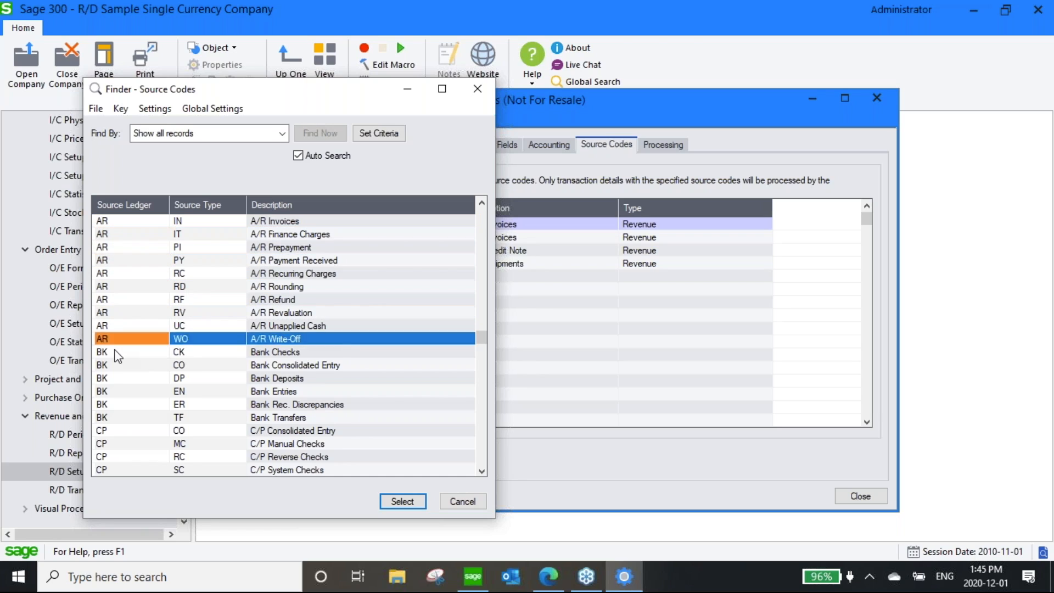
{"action": "key", "text": "Down"}
{"action": "key", "text": "Down"}
{"action": "key", "text": "Down"}
{"action": "key", "text": "Down"}
{"action": "key", "text": "Down"}
{"action": "key", "text": "Down"}
{"action": "key", "text": "Down"}
{"action": "key", "text": "Down"}
{"action": "key", "text": "Down"}
{"action": "key", "text": "Down"}
{"action": "key", "text": "Down"}
{"action": "key", "text": "Down"}
{"action": "key", "text": "Down"}
{"action": "key", "text": "Down"}
{"action": "key", "text": "Down"}
{"action": "key", "text": "Down"}
{"action": "key", "text": "Down"}
{"action": "key", "text": "Down"}
{"action": "key", "text": "Down"}
{"action": "key", "text": "Down"}
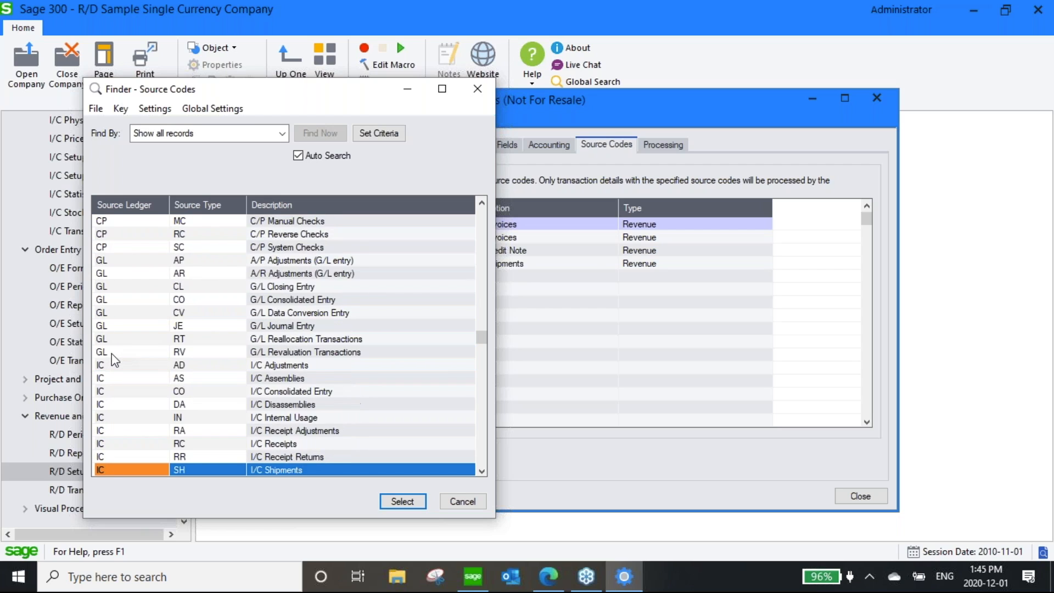
{"action": "key", "text": "Down"}
{"action": "key", "text": "Down"}
{"action": "key", "text": "Down"}
{"action": "key", "text": "Down"}
{"action": "key", "text": "Down"}
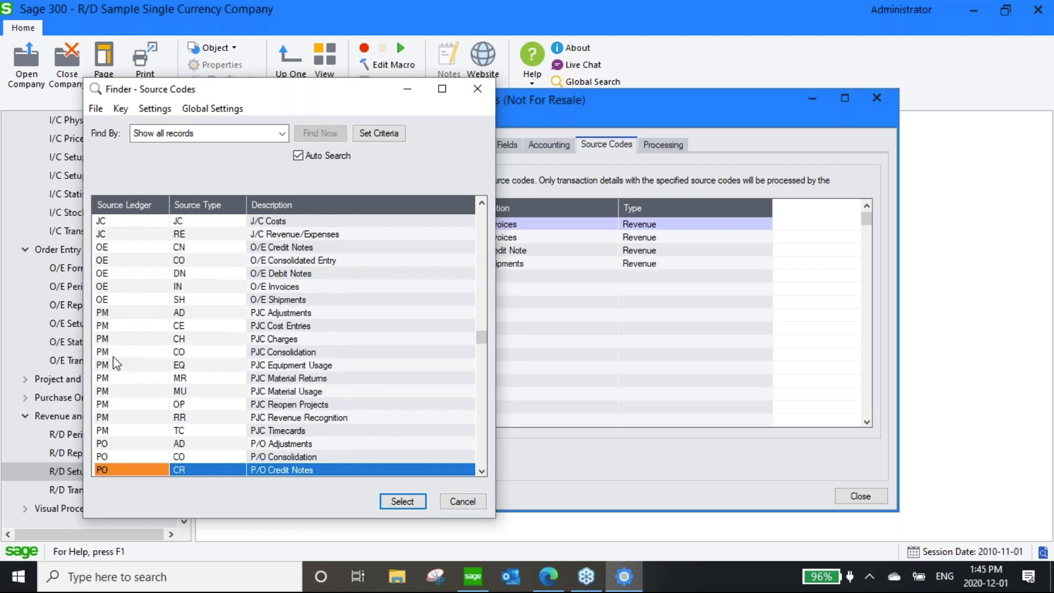
{"action": "left_click", "coordinate": [473, 505]}
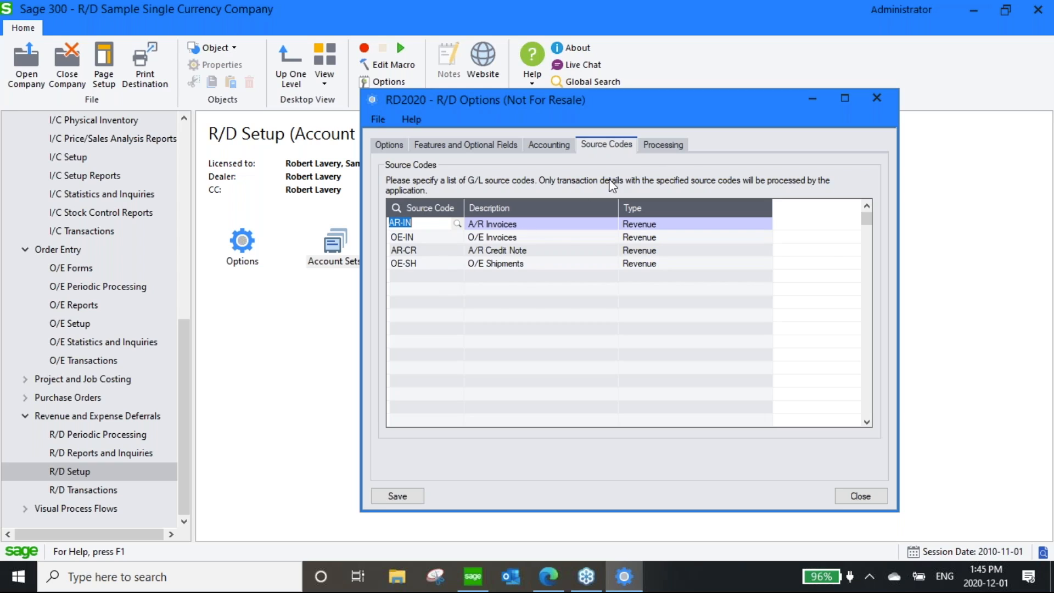
Step: Review the R/D processing options, including the choices for posting overdue recognitions and for the recognition day
{"action": "left_click", "coordinate": [664, 144]}
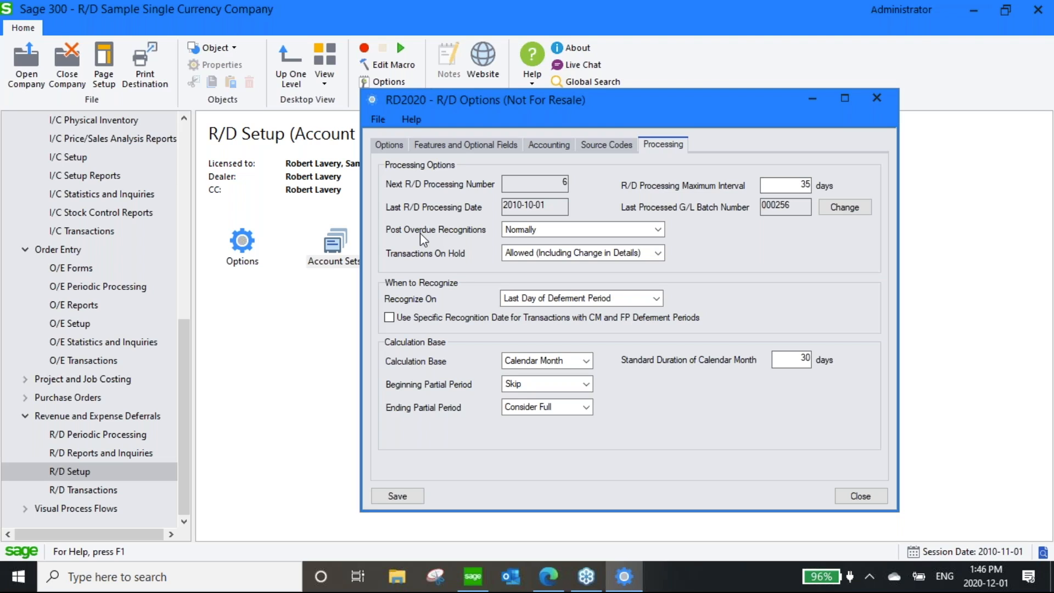
{"action": "left_click", "coordinate": [658, 229]}
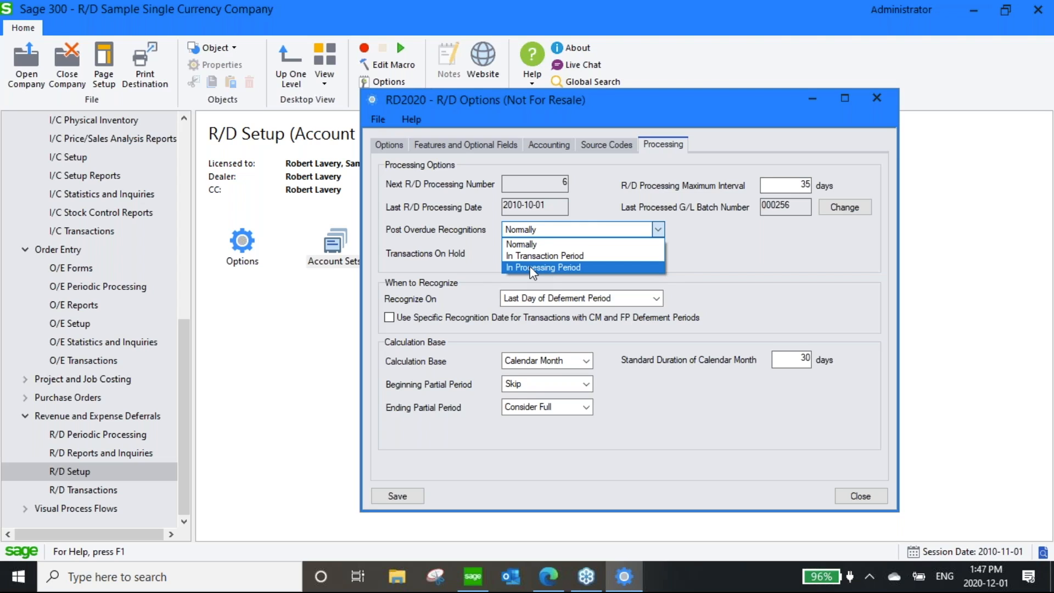
{"action": "left_click", "coordinate": [549, 227]}
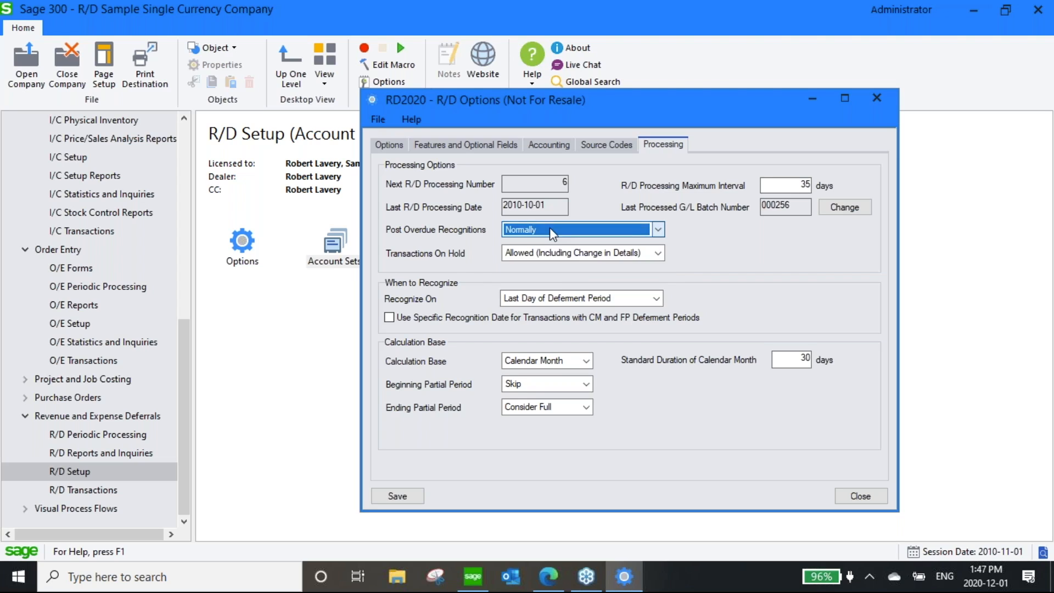
{"action": "left_click", "coordinate": [657, 299]}
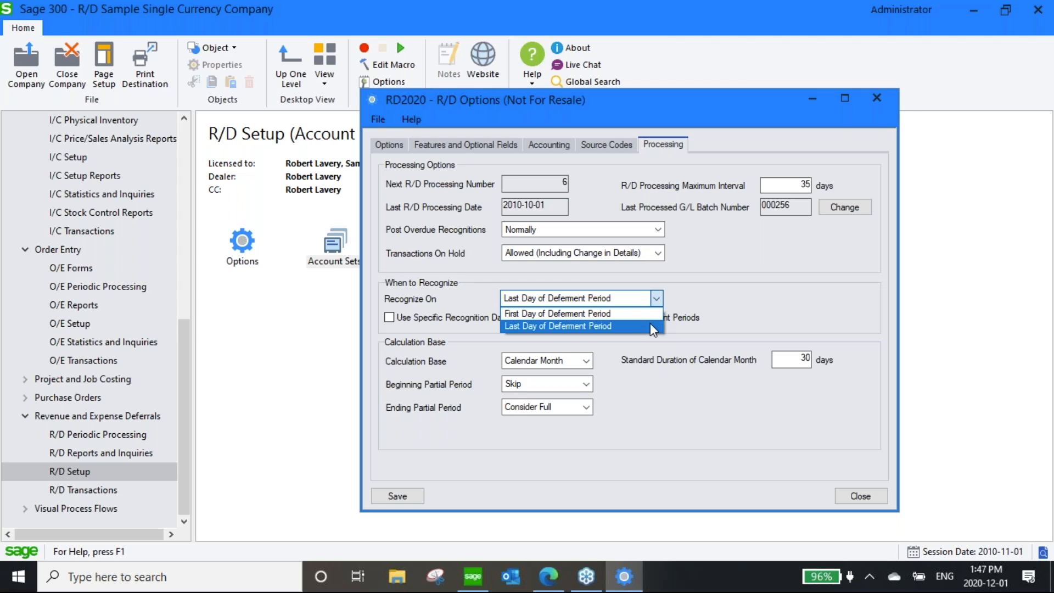
{"action": "left_click", "coordinate": [649, 299]}
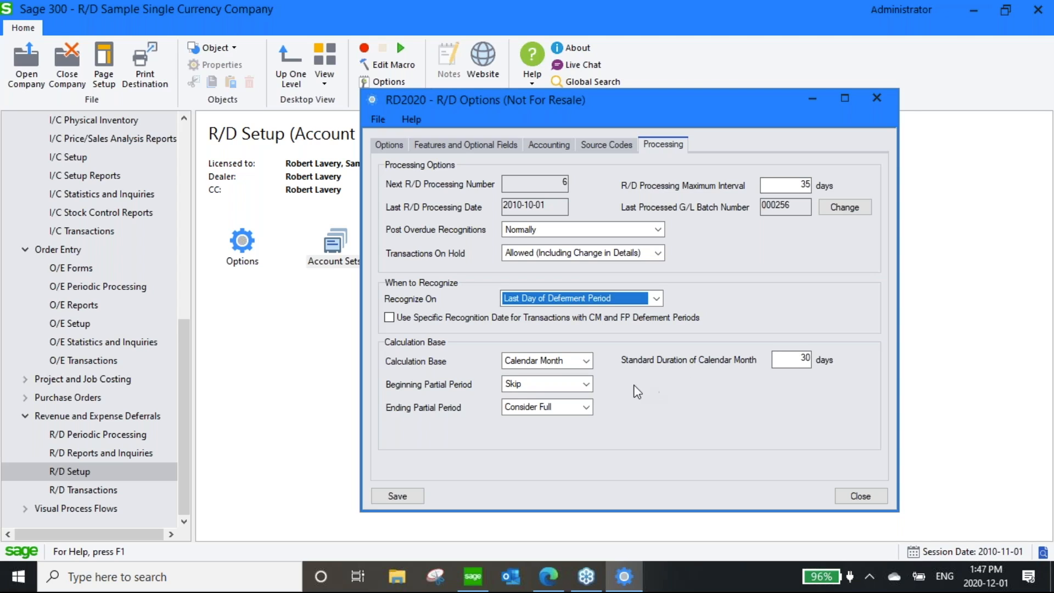
Step: Review the choices for calculation base and for beginning and ending partial periods, and close the R/D Options without saving
{"action": "left_click", "coordinate": [587, 360]}
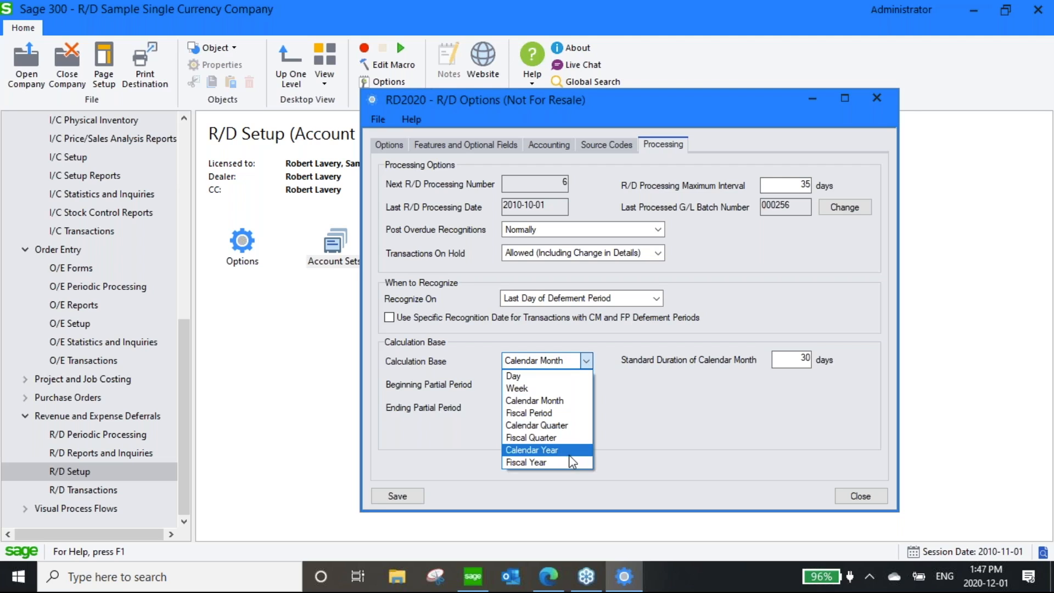
{"action": "left_click", "coordinate": [574, 361]}
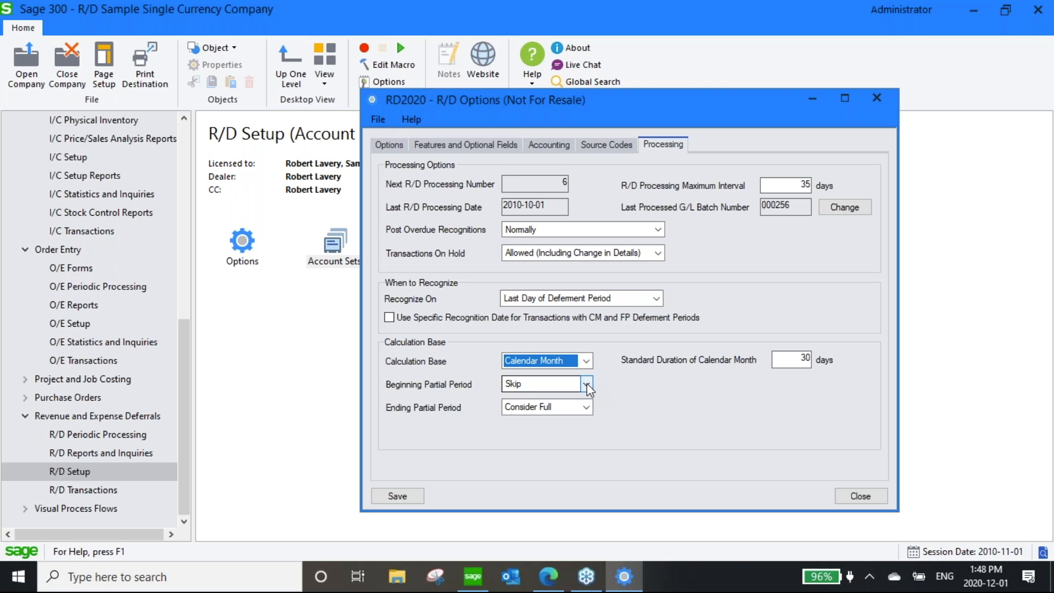
{"action": "left_click", "coordinate": [587, 384]}
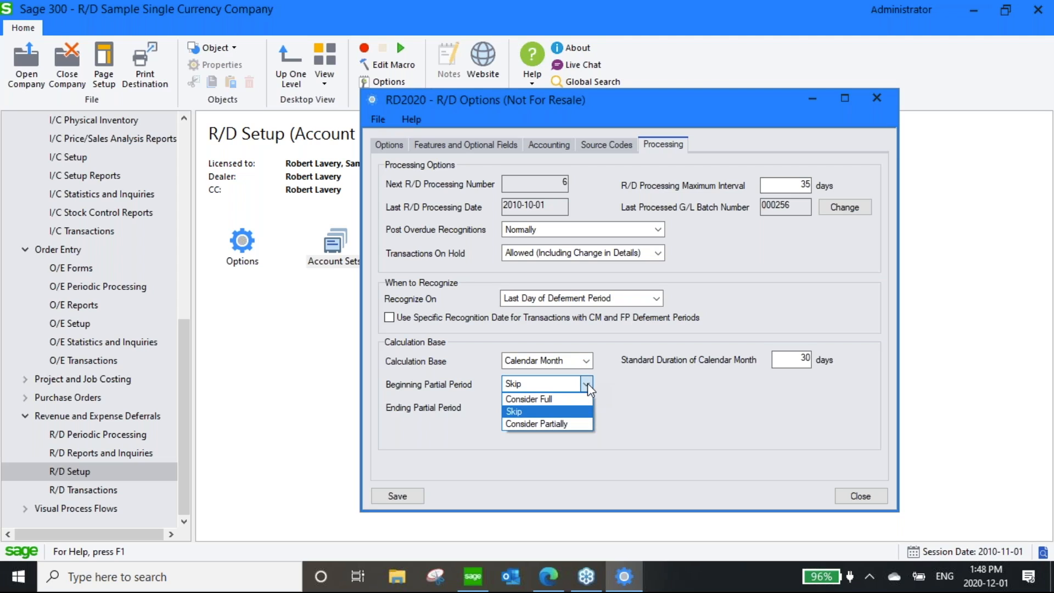
{"action": "left_click", "coordinate": [550, 412]}
{"action": "left_click", "coordinate": [535, 406]}
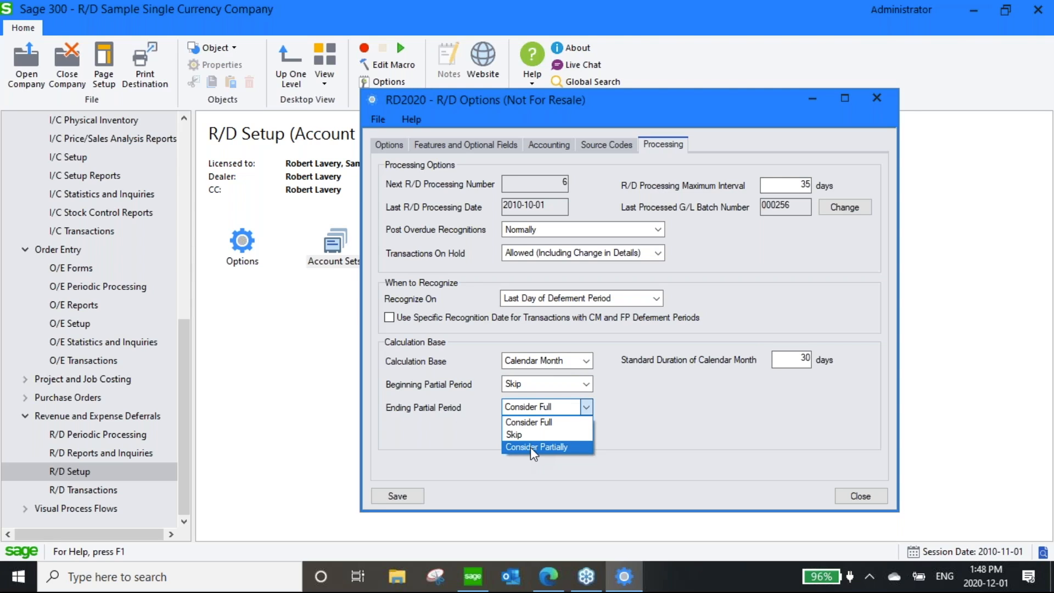
{"action": "left_click", "coordinate": [578, 387]}
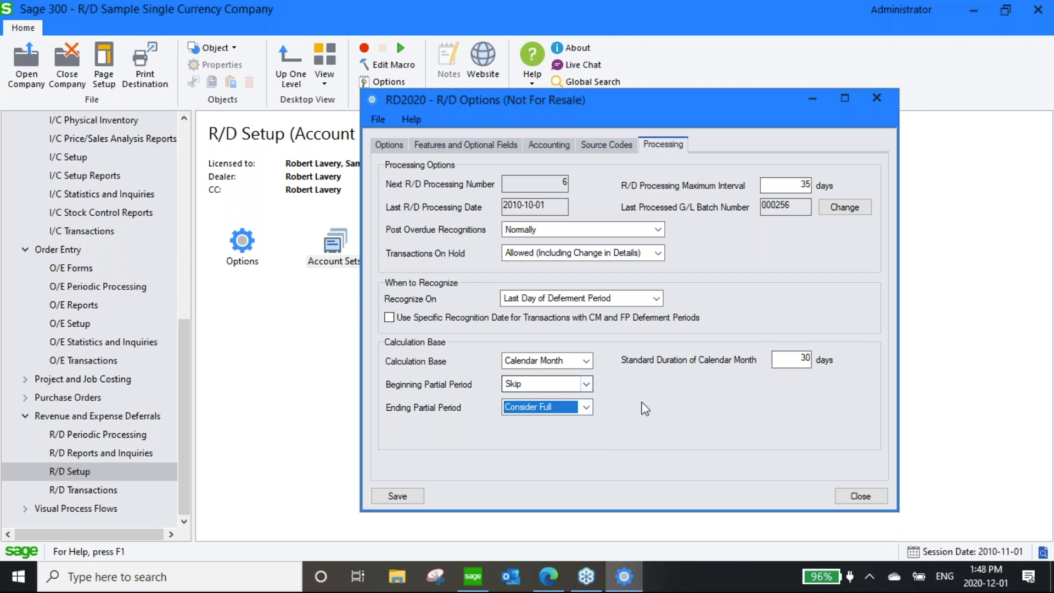
{"action": "left_click", "coordinate": [868, 495]}
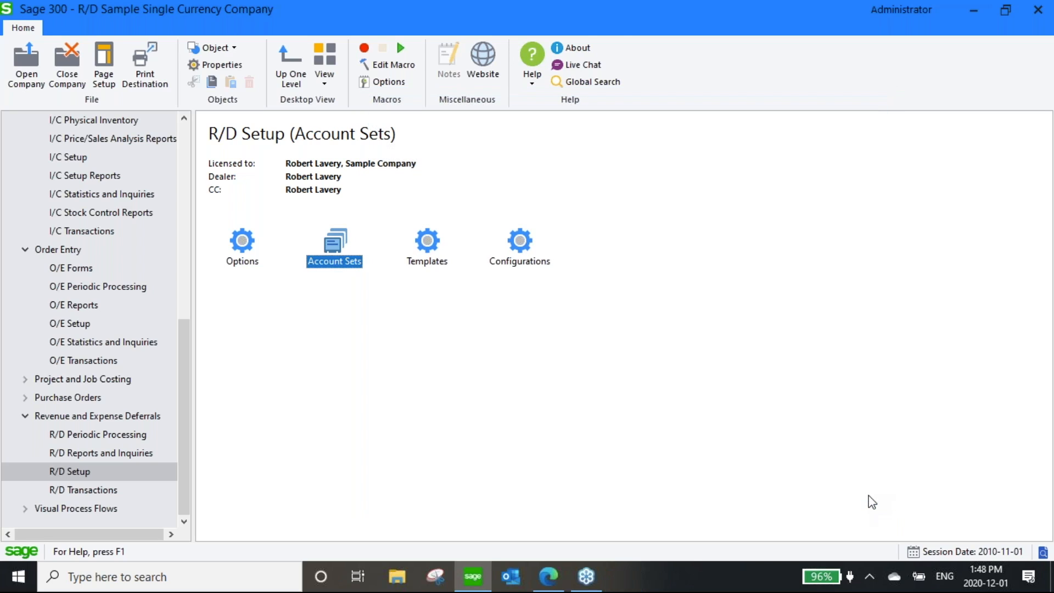
Step: Load the SUBS1 template in R/D Templates and review its deferral method choices, keeping Straight-Line
{"action": "left_click", "coordinate": [427, 239]}
{"action": "double_click", "coordinate": [428, 241]}
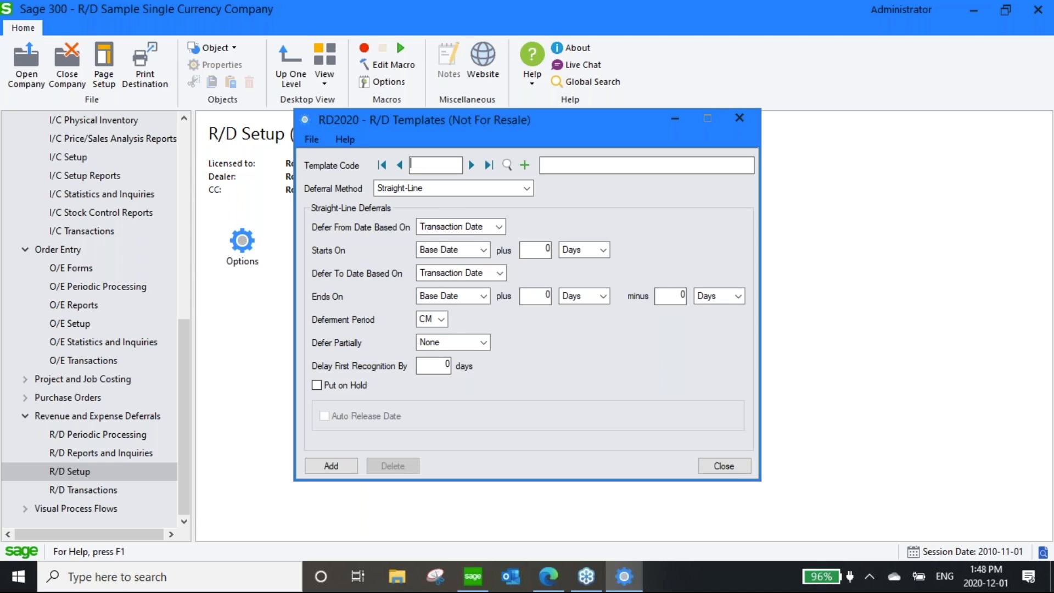
{"action": "left_click", "coordinate": [506, 166]}
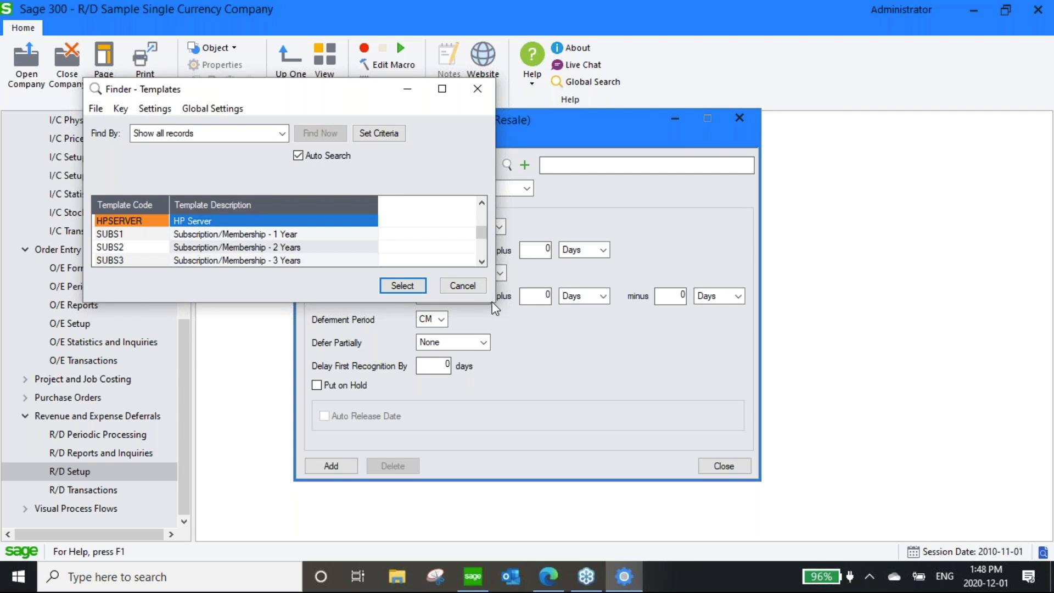
{"action": "left_click", "coordinate": [190, 235]}
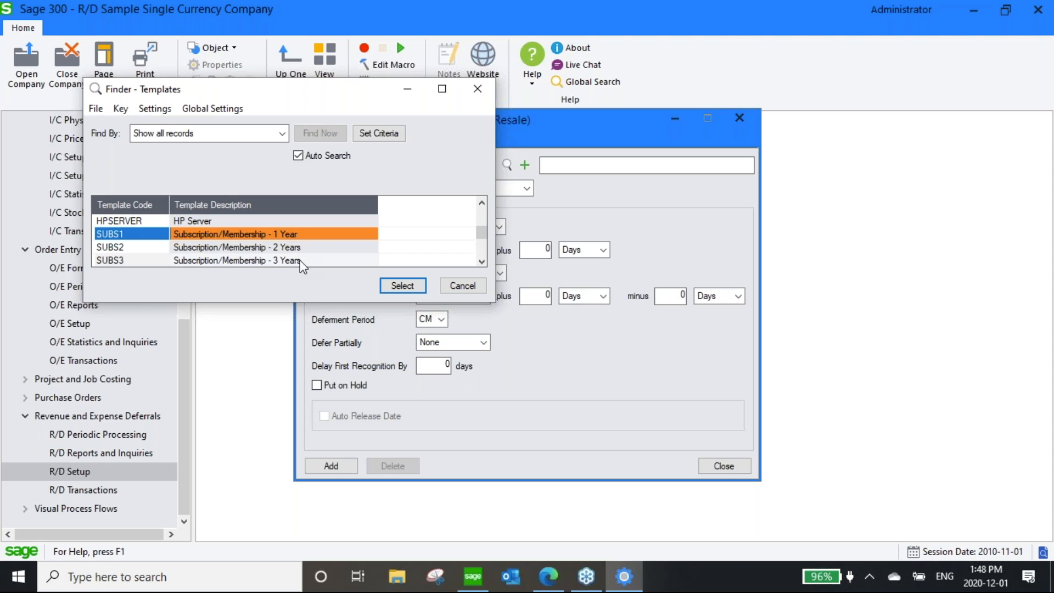
{"action": "double_click", "coordinate": [289, 233]}
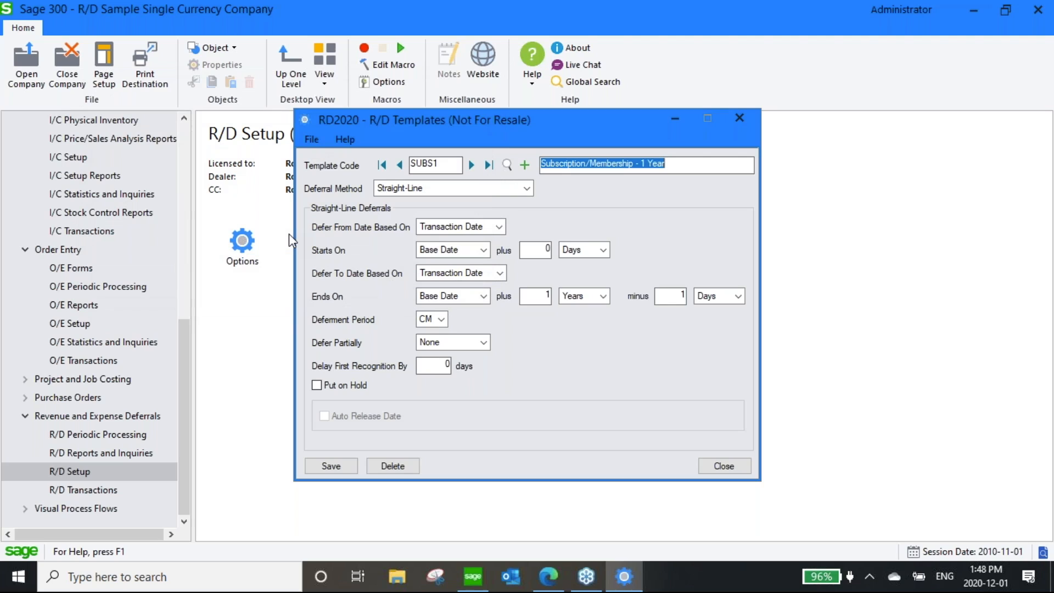
{"action": "left_click", "coordinate": [528, 187]}
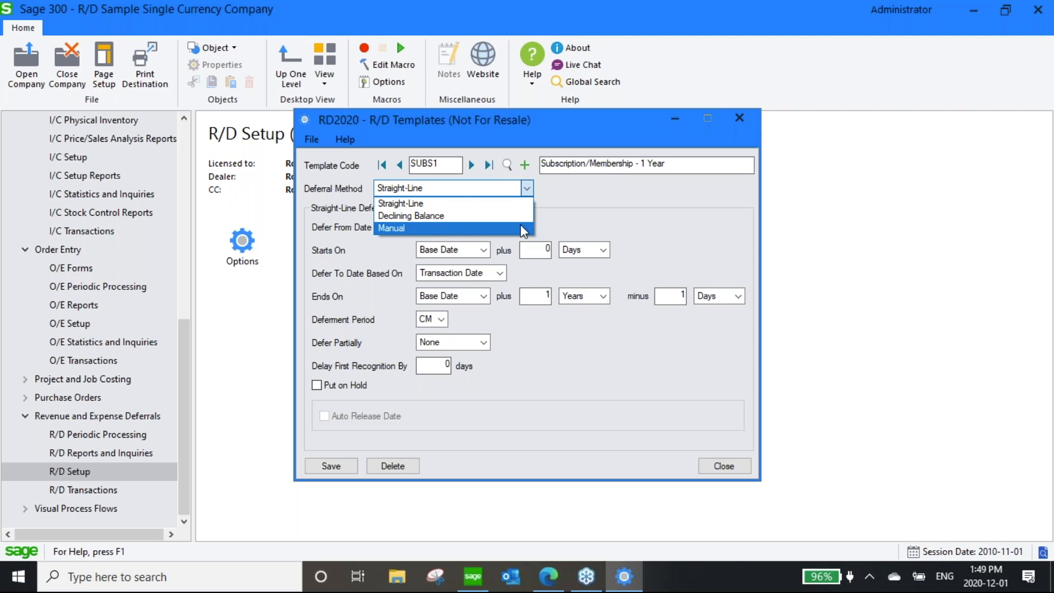
{"action": "left_click", "coordinate": [516, 203]}
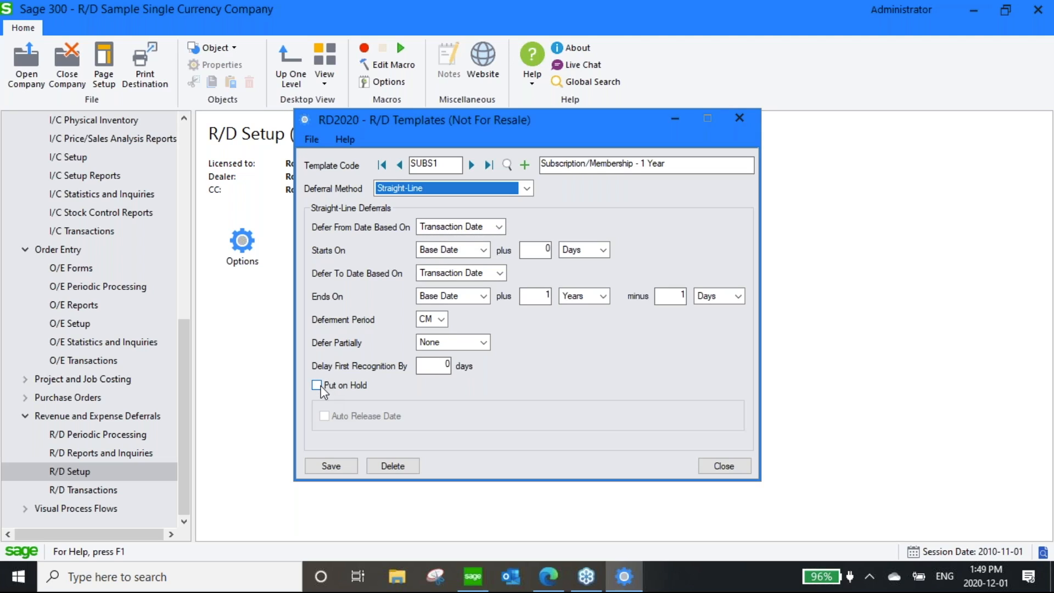
Step: Review the SUBS1 template's choices for defer-from date, deferment period and partial deferral, and close the template without changes
{"action": "left_click", "coordinate": [484, 227]}
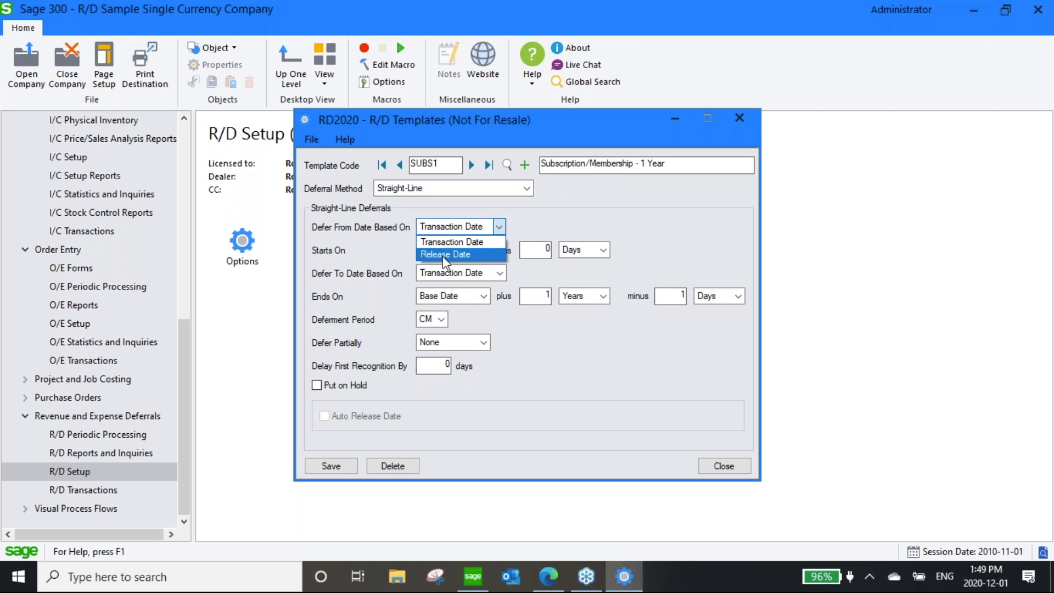
{"action": "left_click", "coordinate": [436, 226]}
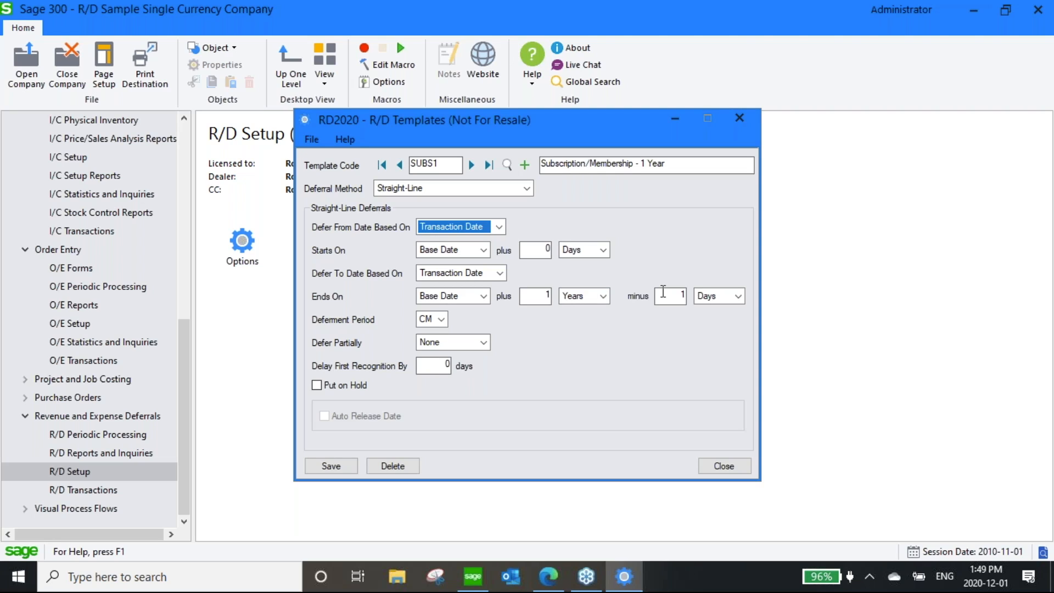
{"action": "left_click", "coordinate": [440, 319]}
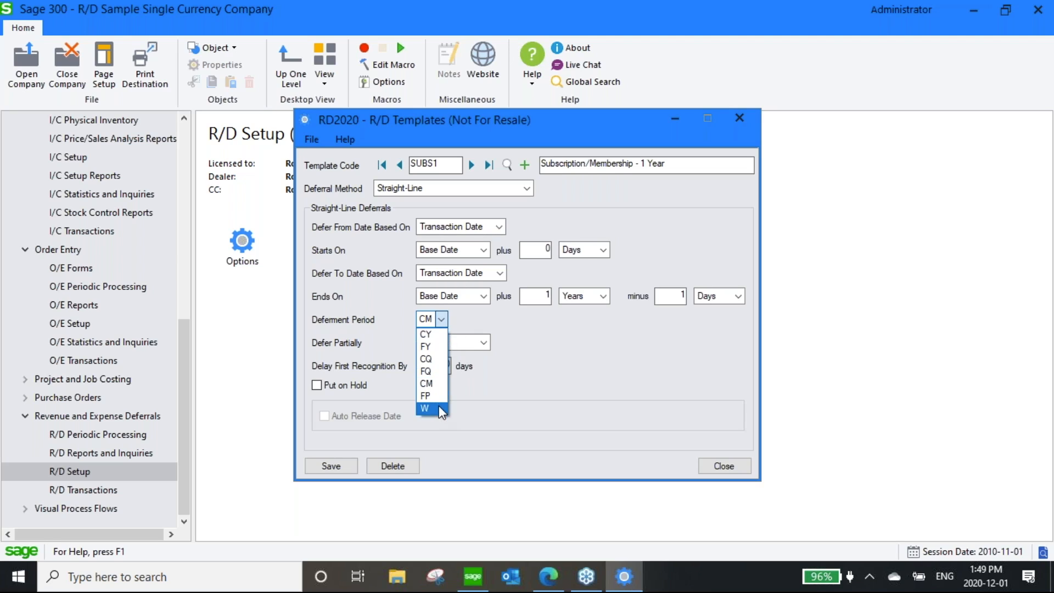
{"action": "left_click", "coordinate": [443, 320]}
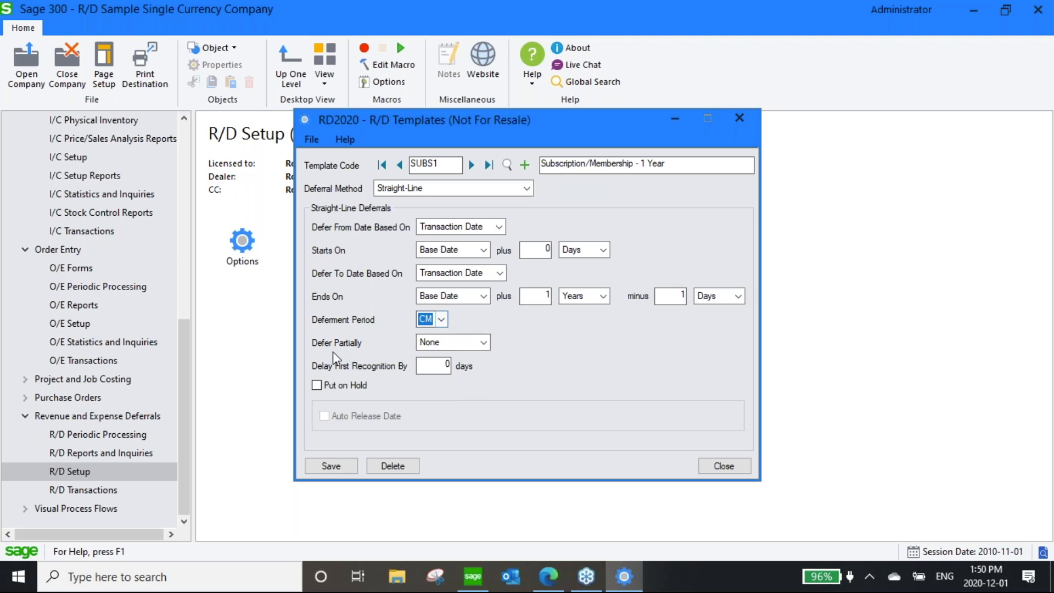
{"action": "left_click", "coordinate": [483, 343]}
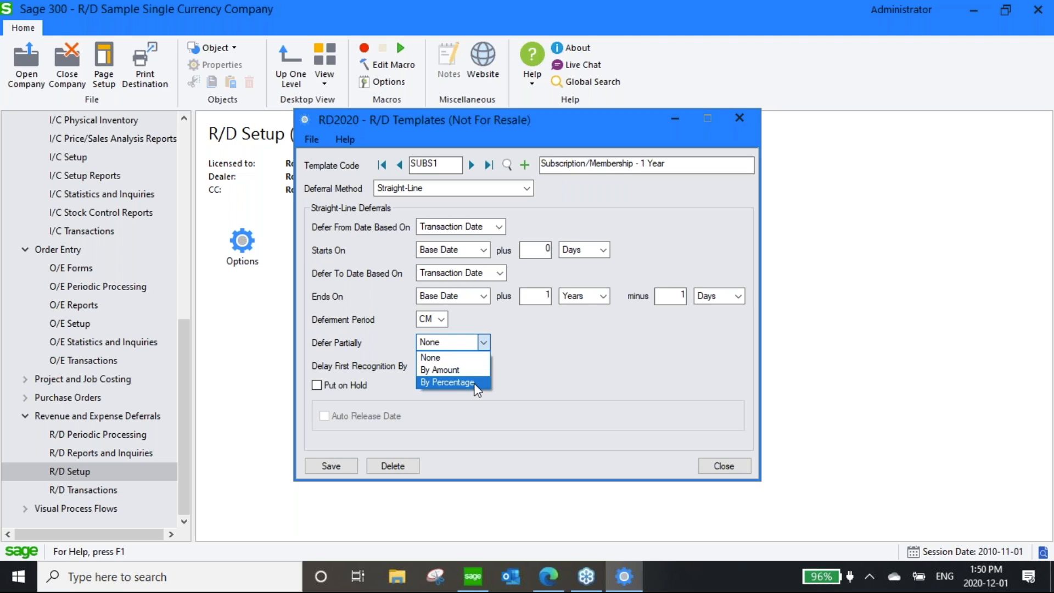
{"action": "left_click", "coordinate": [475, 355]}
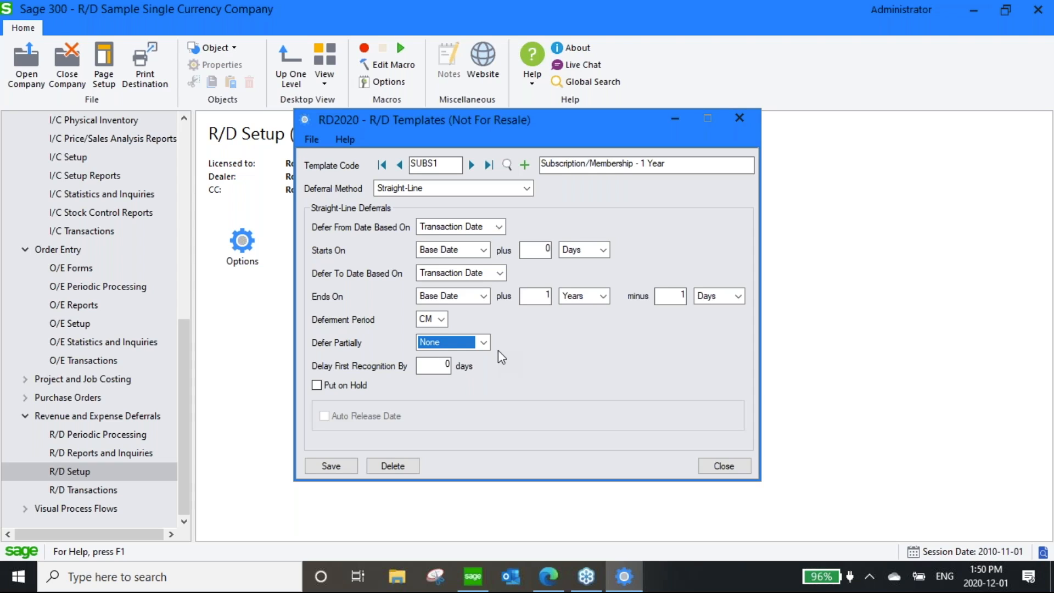
{"action": "left_click", "coordinate": [722, 467]}
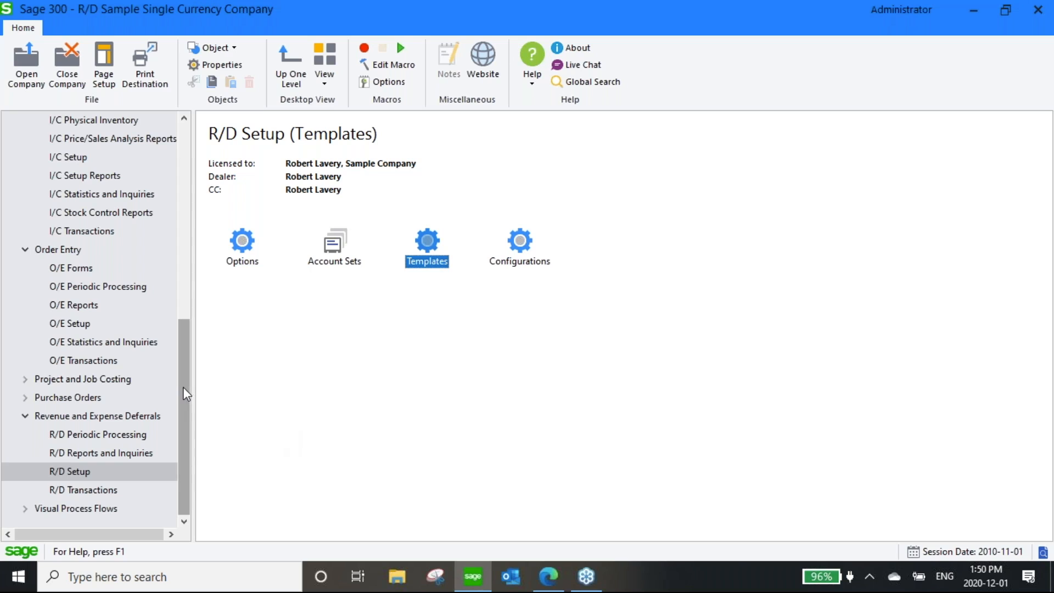
Step: Find the one-year subscription item #SUBS1 in I/C Items and review its optional fields for the deferral template code
{"action": "left_click_drag", "start_coordinate": [182, 380], "coordinate": [184, 342]}
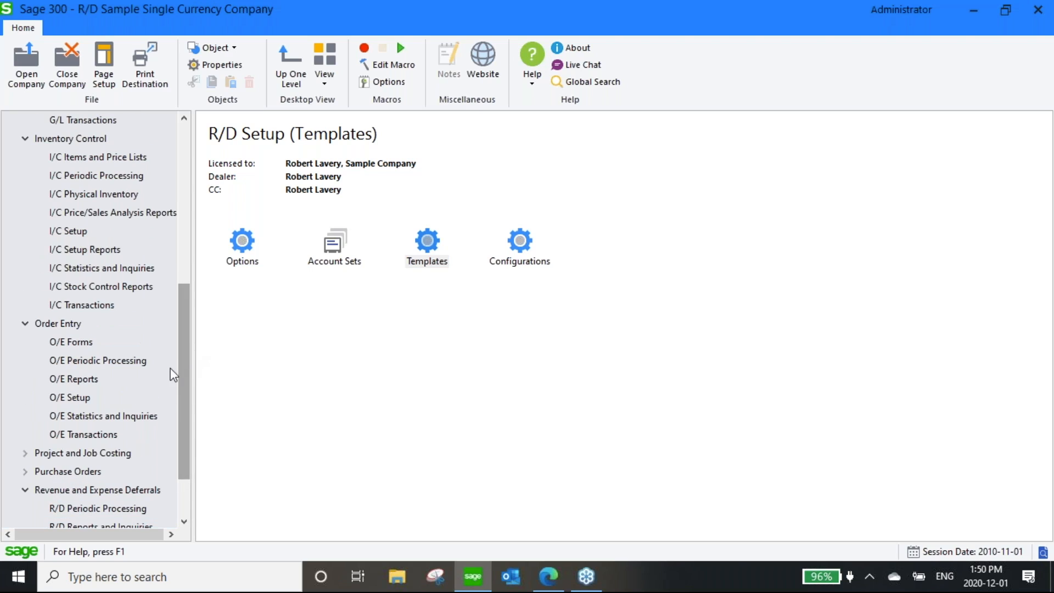
{"action": "left_click", "coordinate": [66, 159]}
{"action": "double_click", "coordinate": [242, 244]}
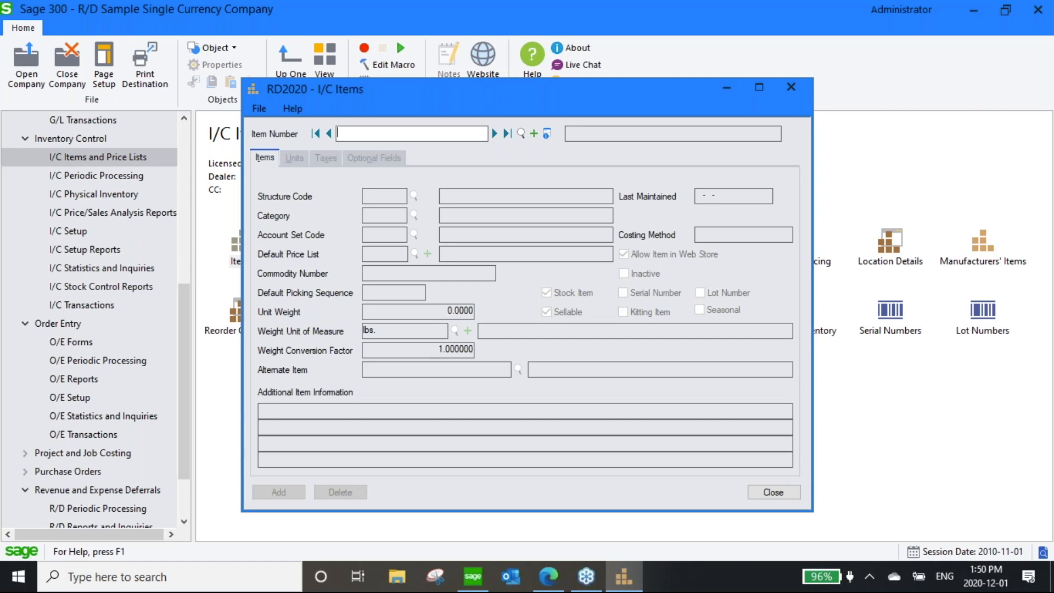
{"action": "left_click", "coordinate": [520, 133]}
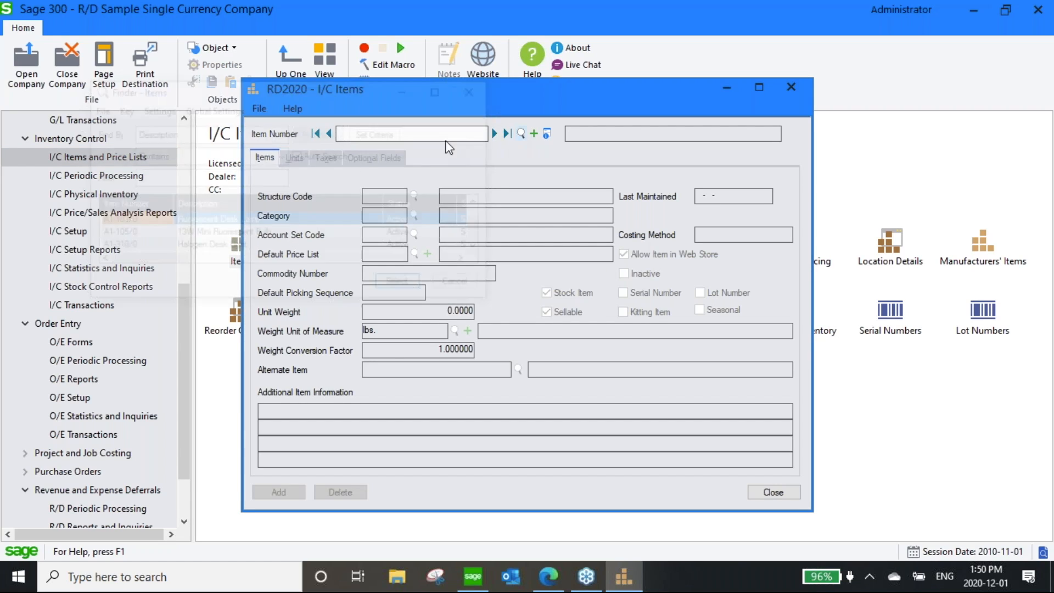
{"action": "type", "text": "su"}
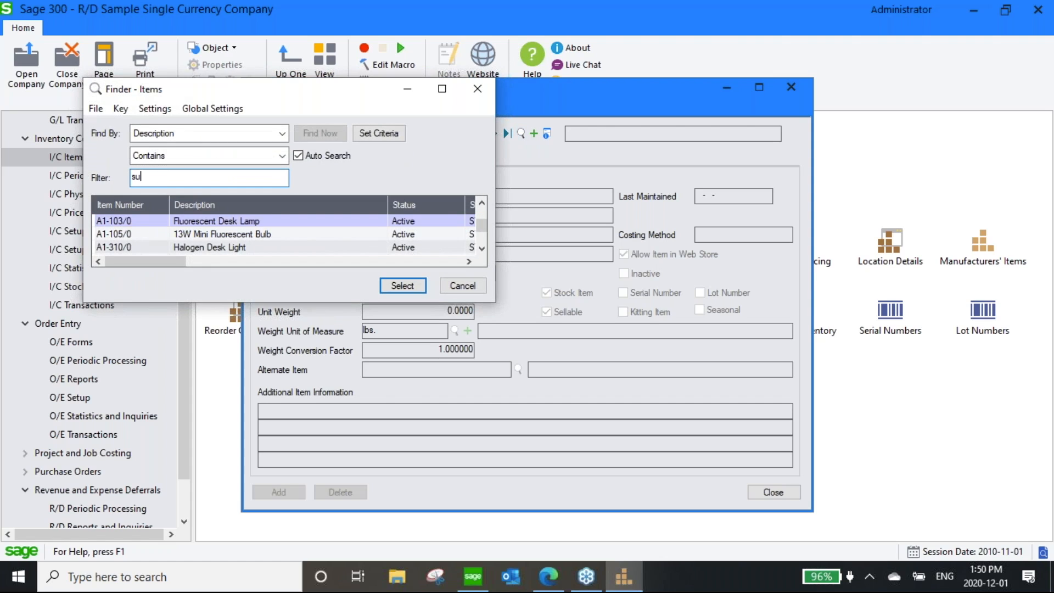
{"action": "type", "text": "b"}
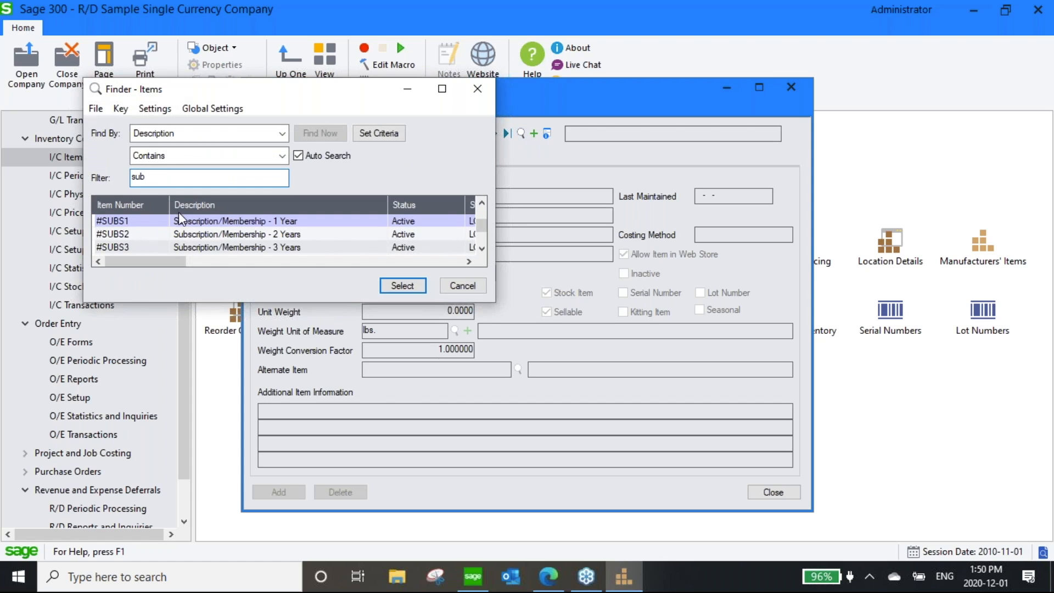
{"action": "double_click", "coordinate": [186, 220]}
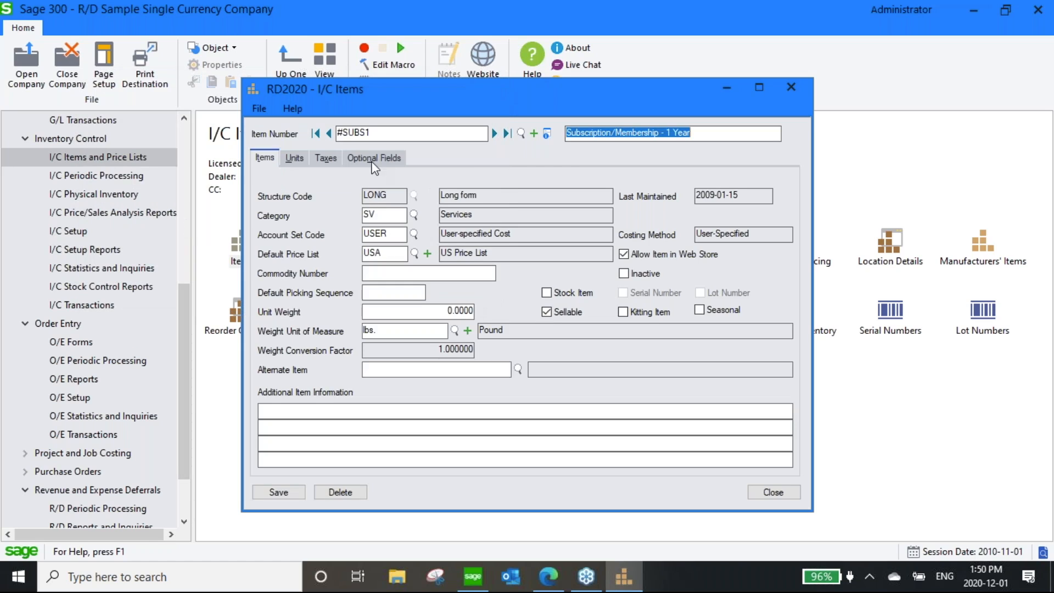
{"action": "left_click", "coordinate": [387, 160]}
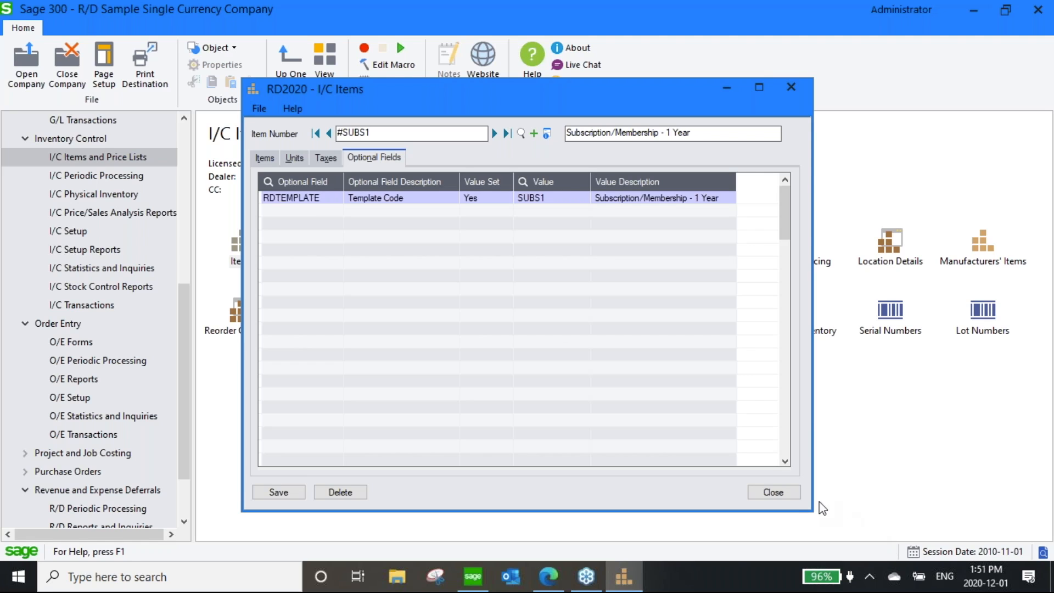
{"action": "left_click", "coordinate": [771, 493]}
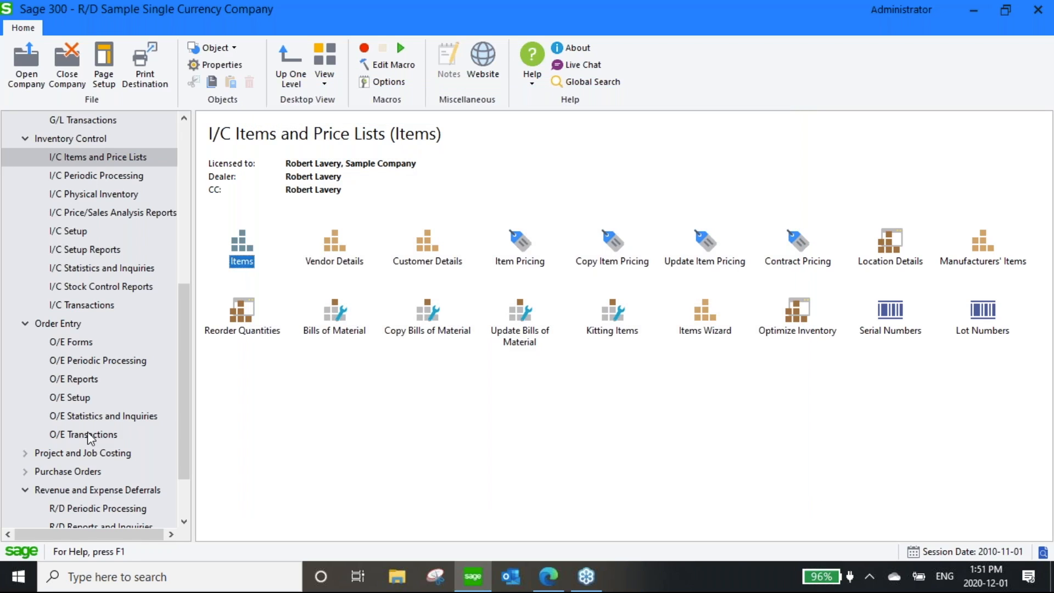
Step: Start a new O/E order for the customer Bargain Mart - San Diego
{"action": "left_click", "coordinate": [87, 434]}
{"action": "double_click", "coordinate": [239, 245]}
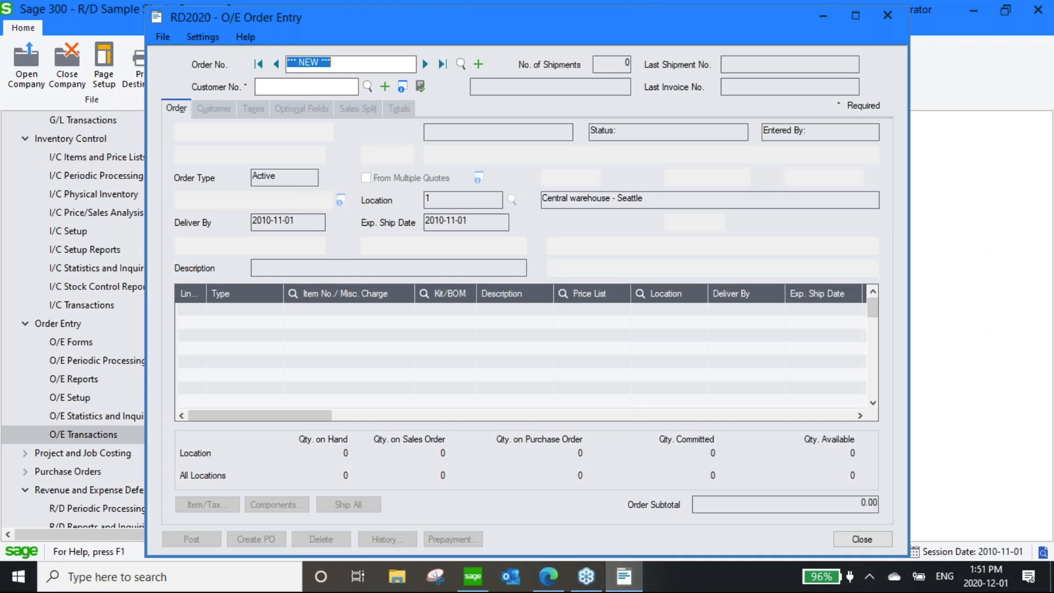
{"action": "left_click", "coordinate": [367, 86]}
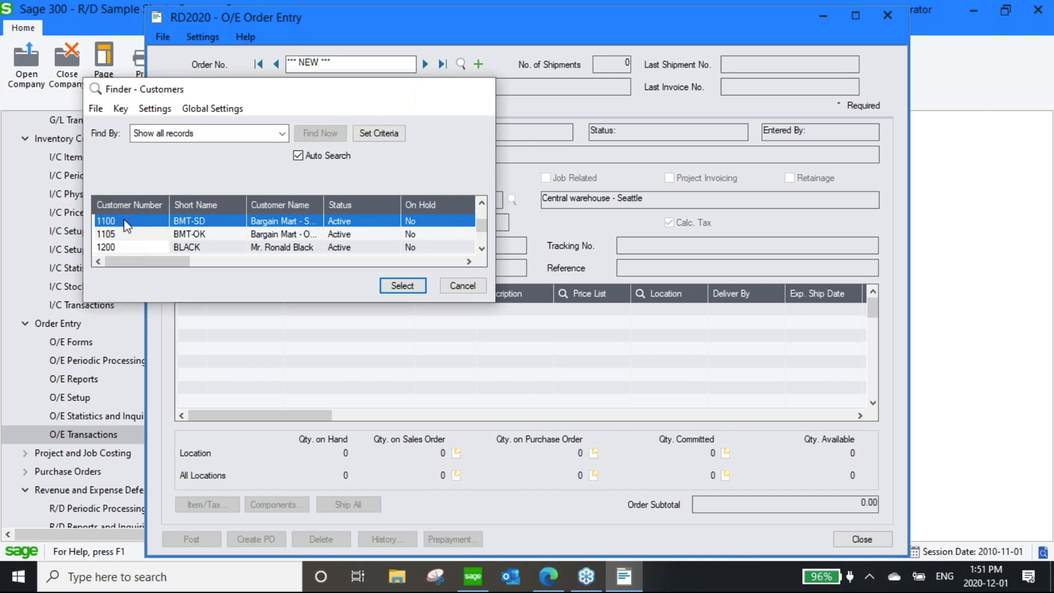
{"action": "double_click", "coordinate": [127, 222]}
Step: Add the one-year subscription item #SUBS1 to the first order line with a quantity of 1
{"action": "left_click", "coordinate": [341, 309]}
{"action": "key", "text": "F5"}
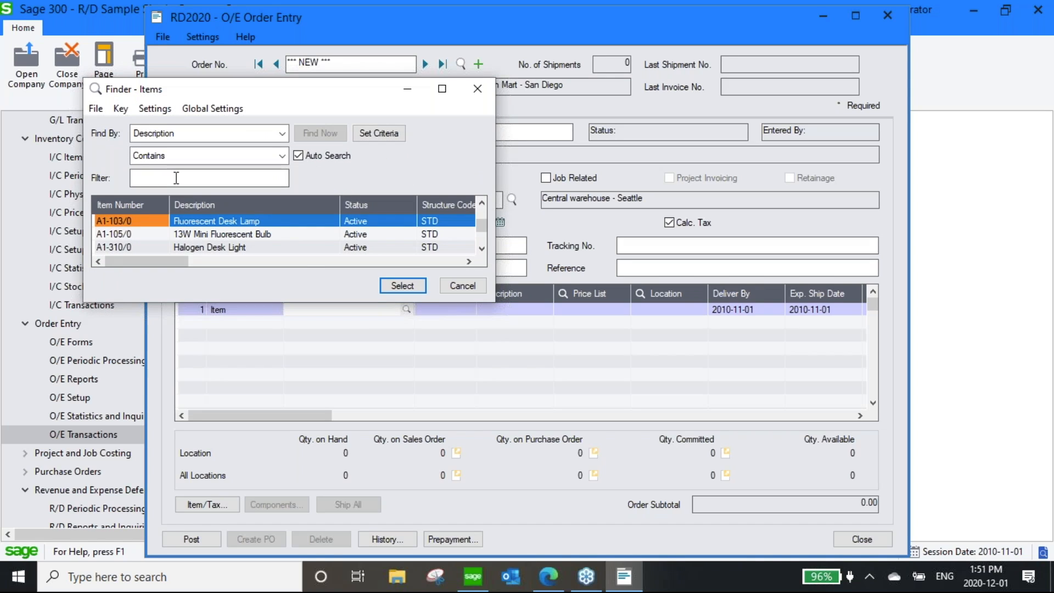
{"action": "type", "text": "sub"}
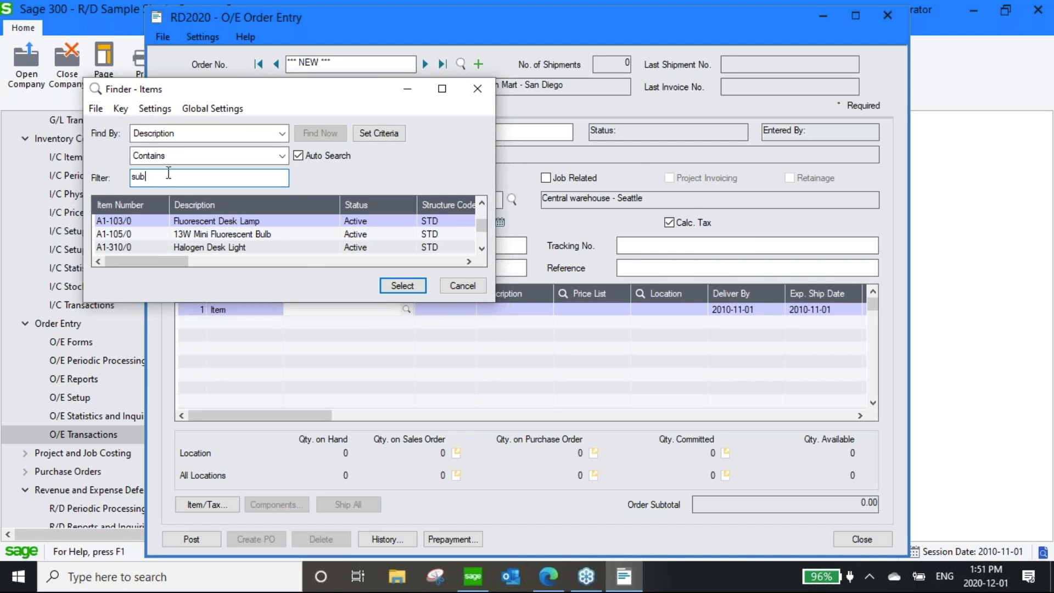
{"action": "double_click", "coordinate": [182, 222]}
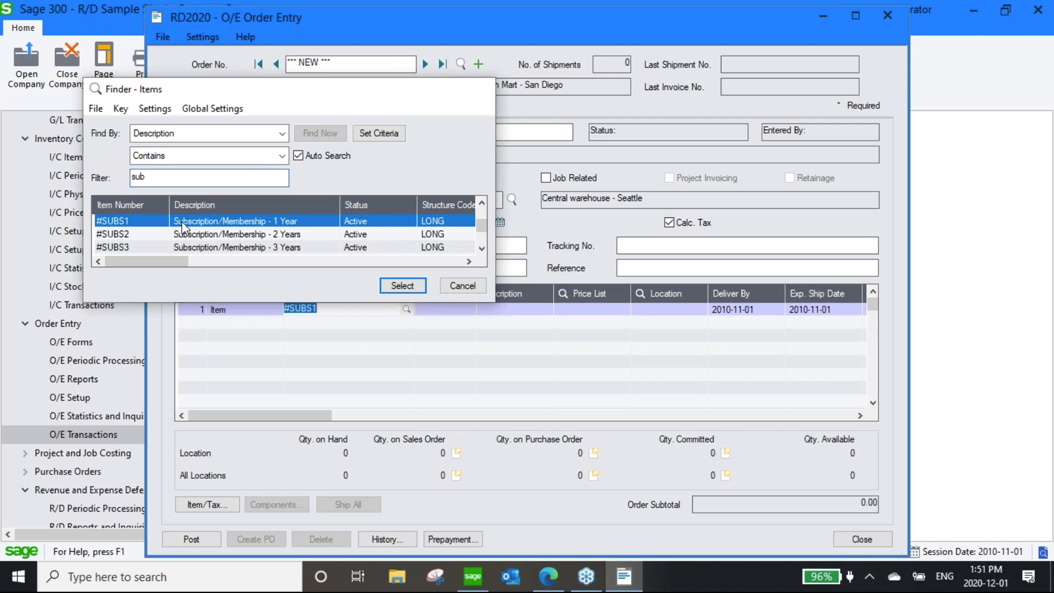
{"action": "key", "text": "Tab"}
{"action": "key", "text": "Tab"}
{"action": "key", "text": "Tab"}
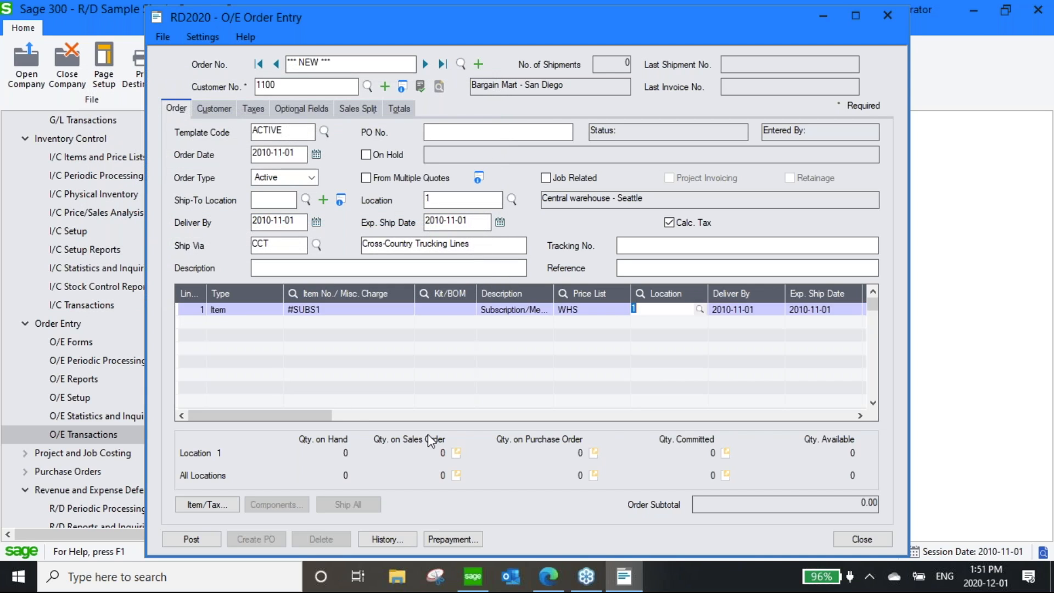
{"action": "key", "text": "Tab"}
{"action": "key", "text": "Tab"}
{"action": "type", "text": "1"}
{"action": "key", "text": "Tab"}
Step: Open the order line's optional fields and browse the available template codes, keeping SUBS1
{"action": "left_click_drag", "start_coordinate": [322, 418], "coordinate": [793, 288]}
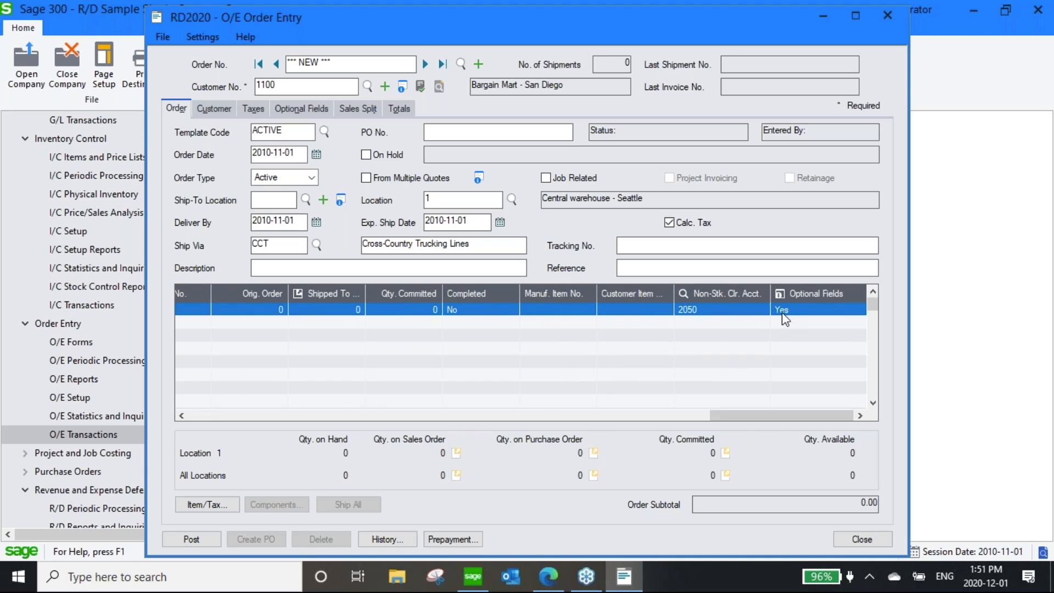
{"action": "left_click", "coordinate": [781, 294]}
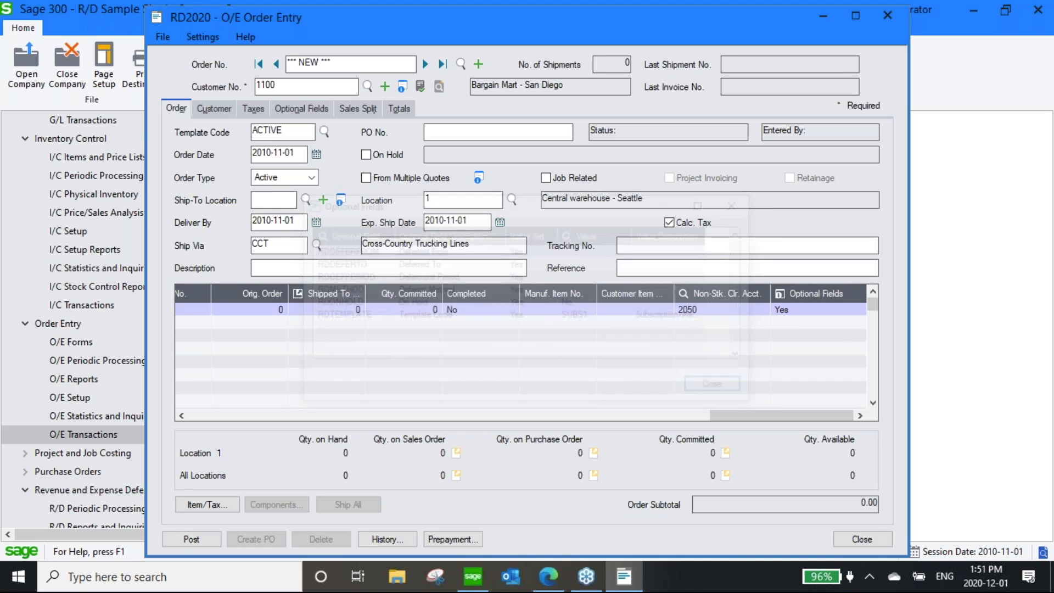
{"action": "left_click", "coordinate": [582, 315]}
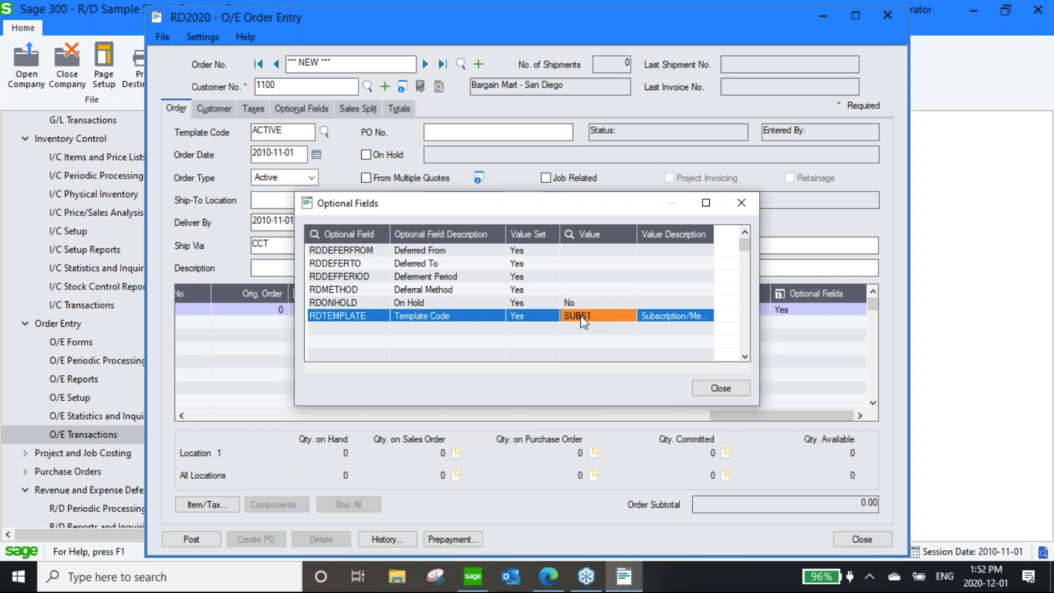
{"action": "left_click", "coordinate": [625, 317]}
{"action": "left_click", "coordinate": [628, 316]}
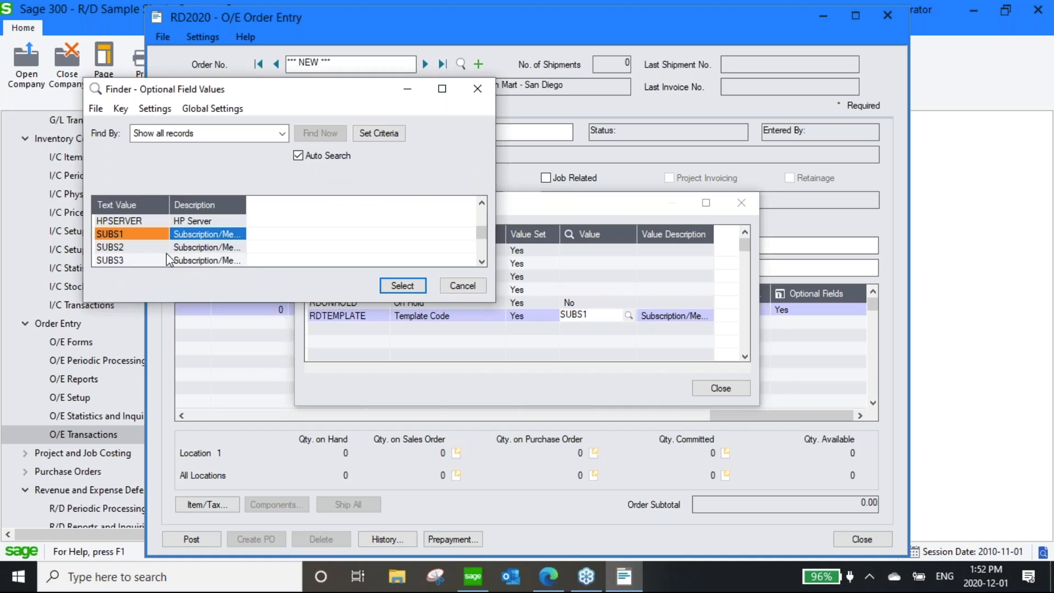
{"action": "left_click", "coordinate": [463, 284]}
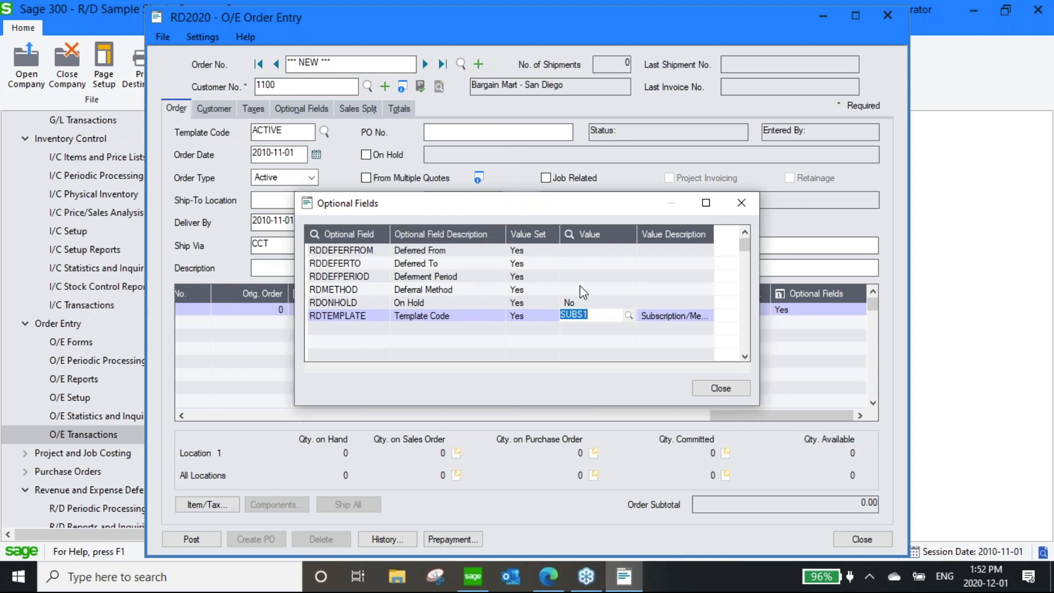
Step: Review the line's Deferred From, Deferred To, Deferment Period and Deferral Method override fields, leaving them blank, and close the optional fields
{"action": "left_click", "coordinate": [591, 252]}
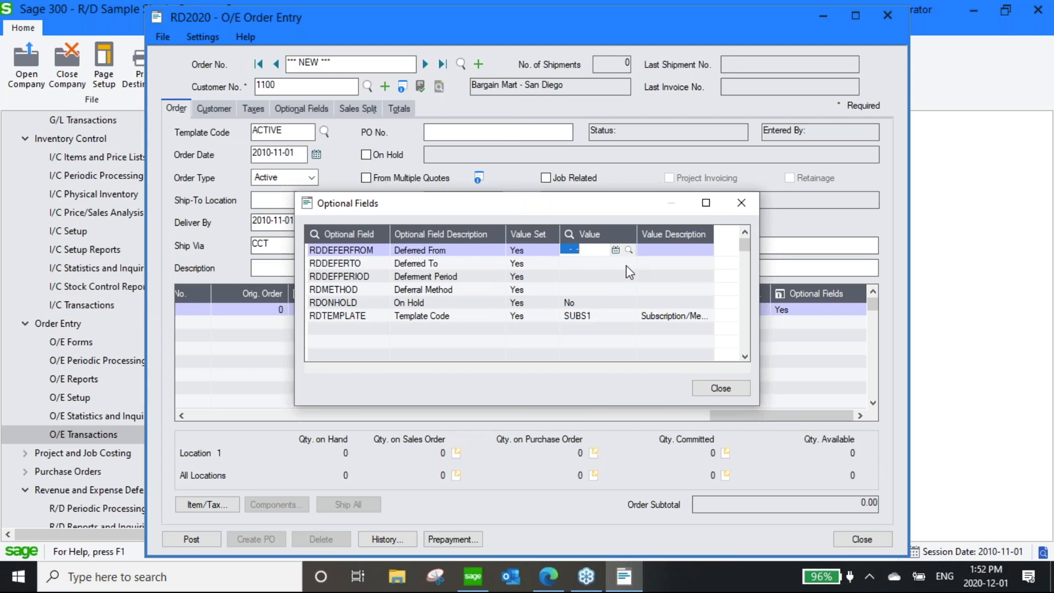
{"action": "left_click", "coordinate": [593, 265]}
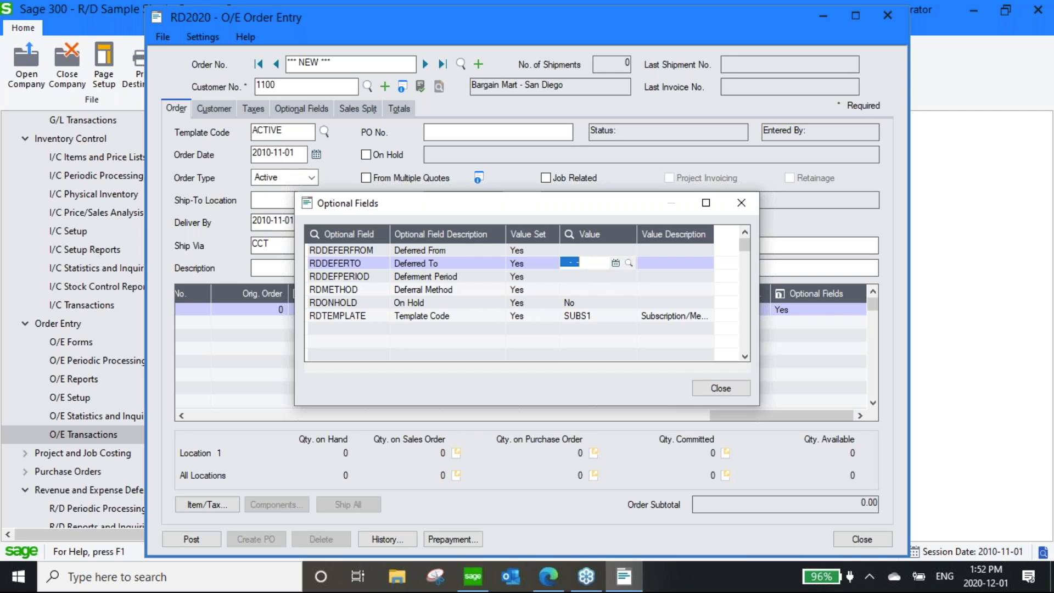
{"action": "left_click", "coordinate": [587, 277]}
{"action": "left_click", "coordinate": [596, 291]}
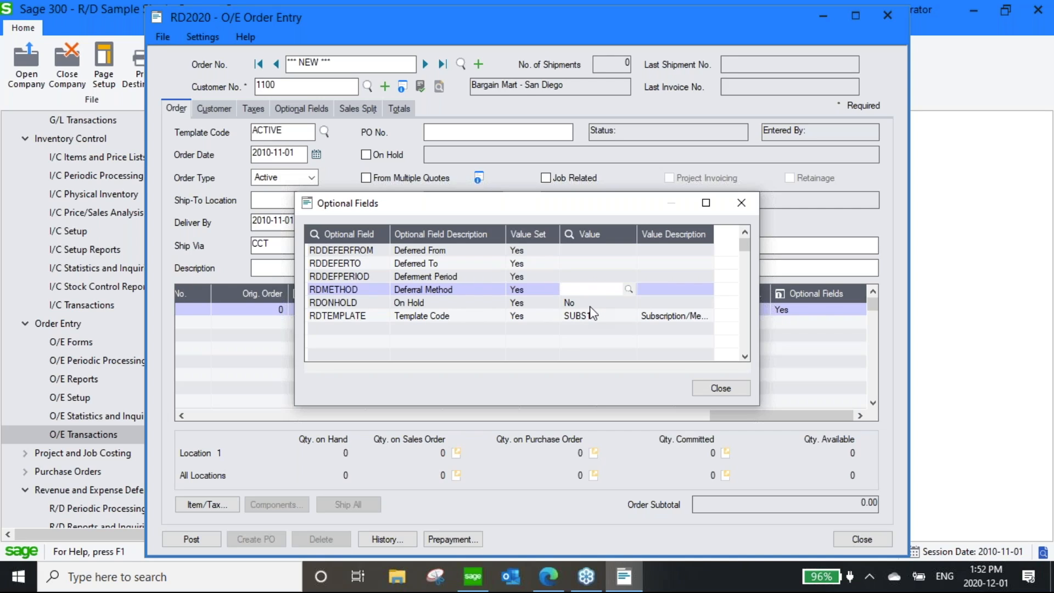
{"action": "left_click", "coordinate": [717, 388]}
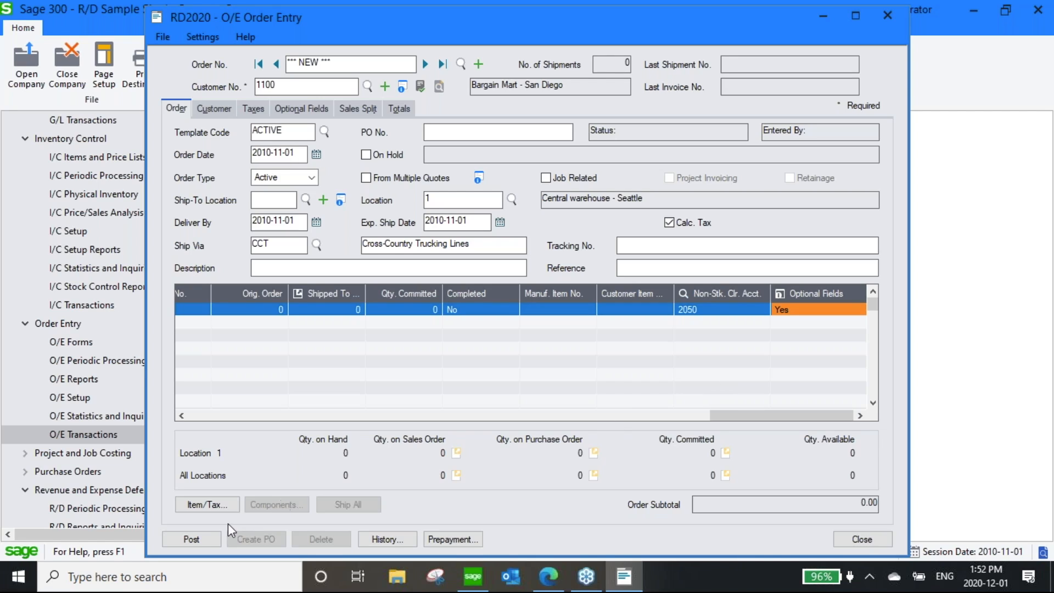
Step: Post the subscription order without printing the order confirmation and close Order Entry
{"action": "left_click", "coordinate": [192, 540]}
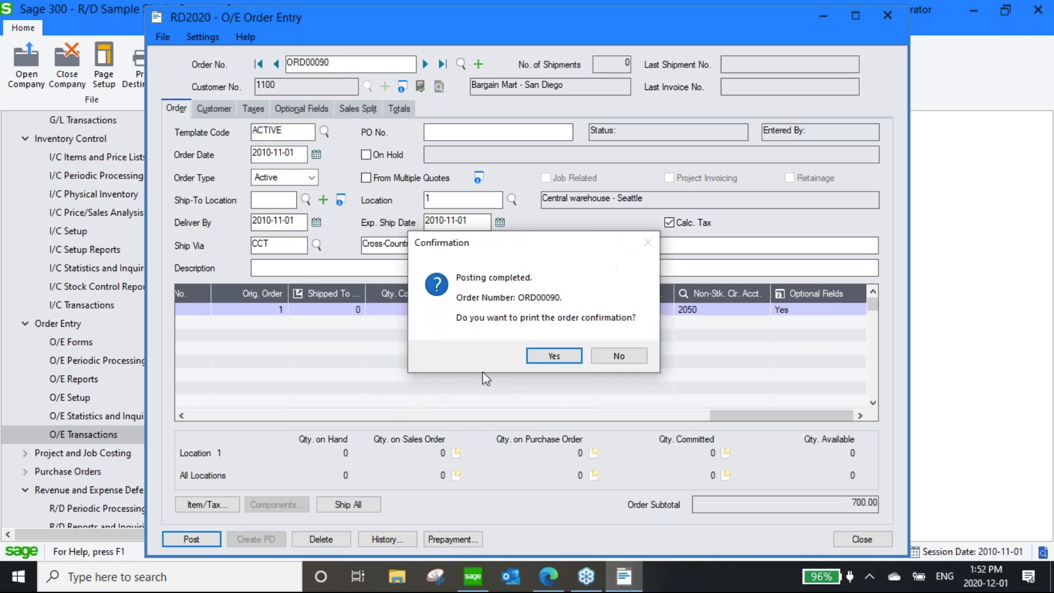
{"action": "left_click", "coordinate": [612, 357]}
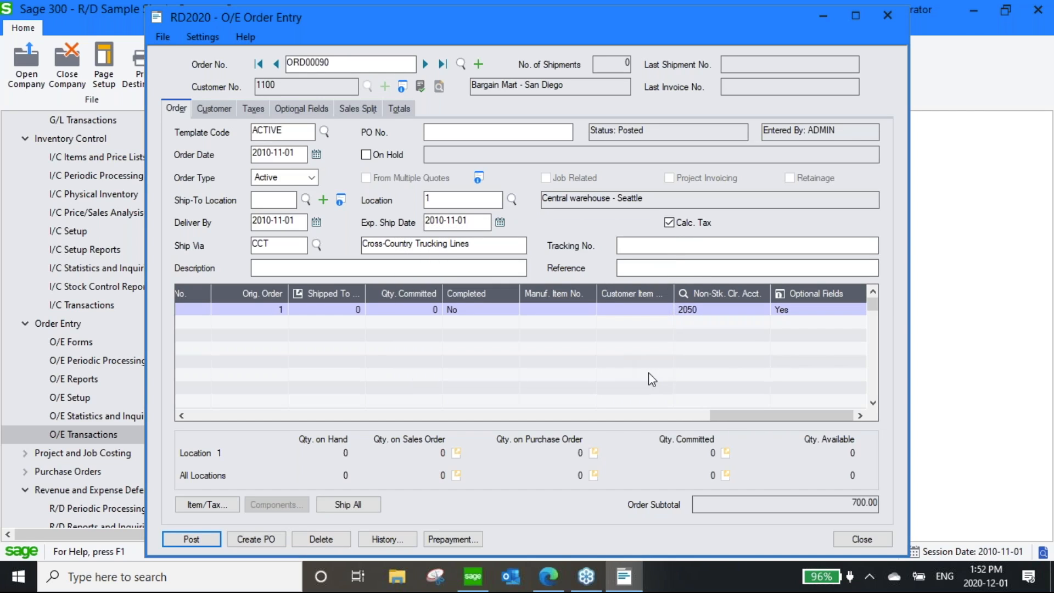
{"action": "left_click", "coordinate": [862, 540]}
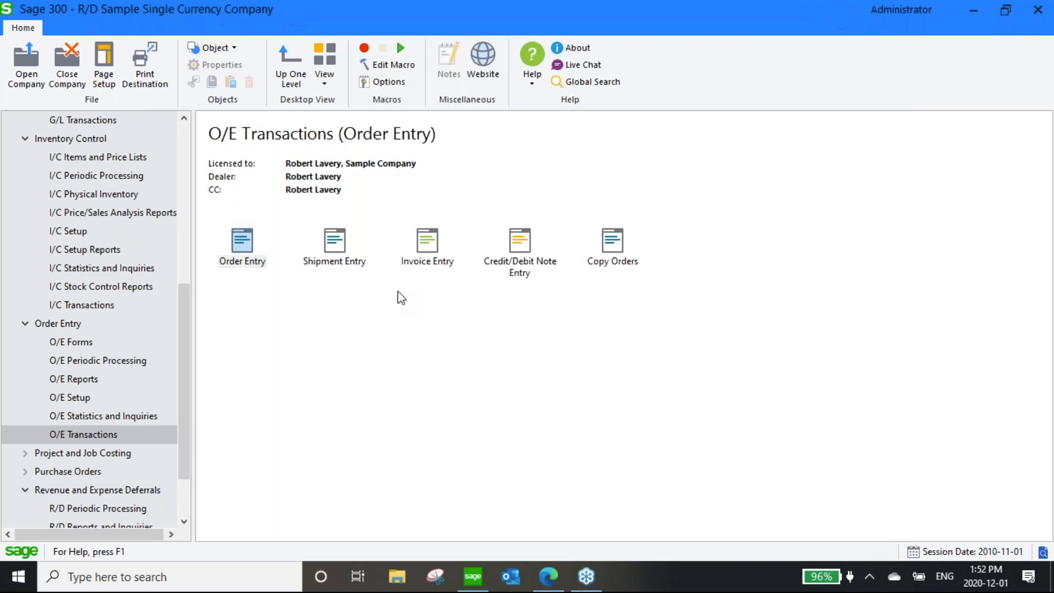
Step: Start a new O/E shipment from the active subscription order dated 2010-11-01 and ship all of its ordered quantity
{"action": "left_click", "coordinate": [331, 239]}
{"action": "double_click", "coordinate": [327, 231]}
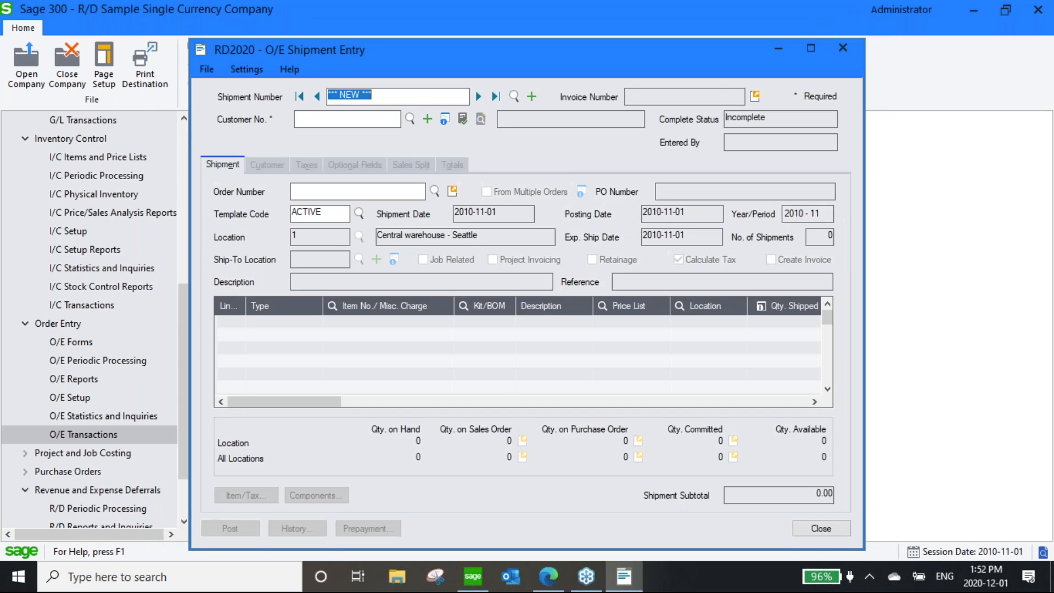
{"action": "left_click", "coordinate": [434, 191]}
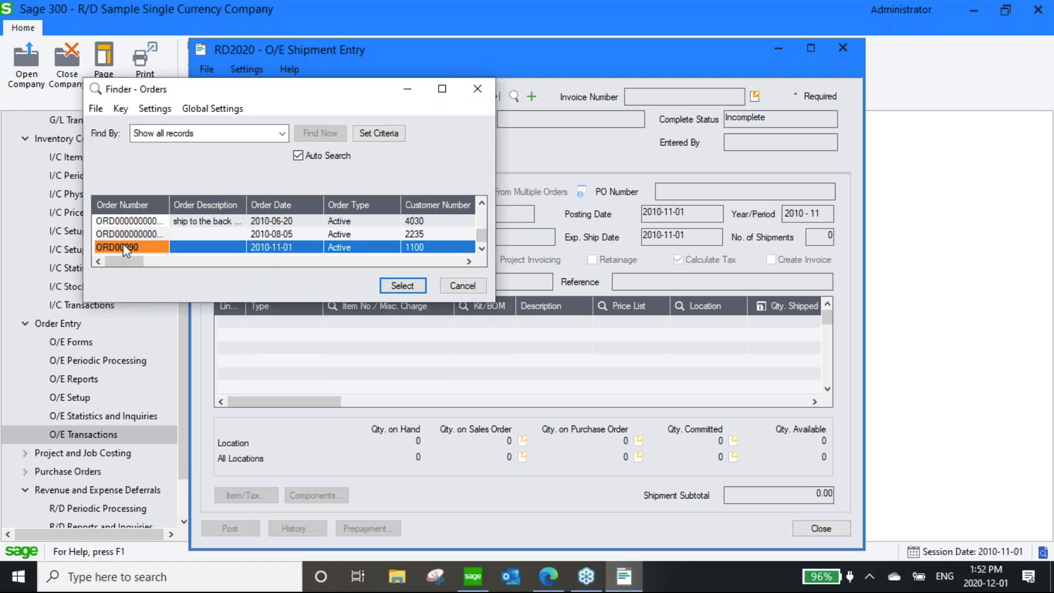
{"action": "double_click", "coordinate": [130, 246]}
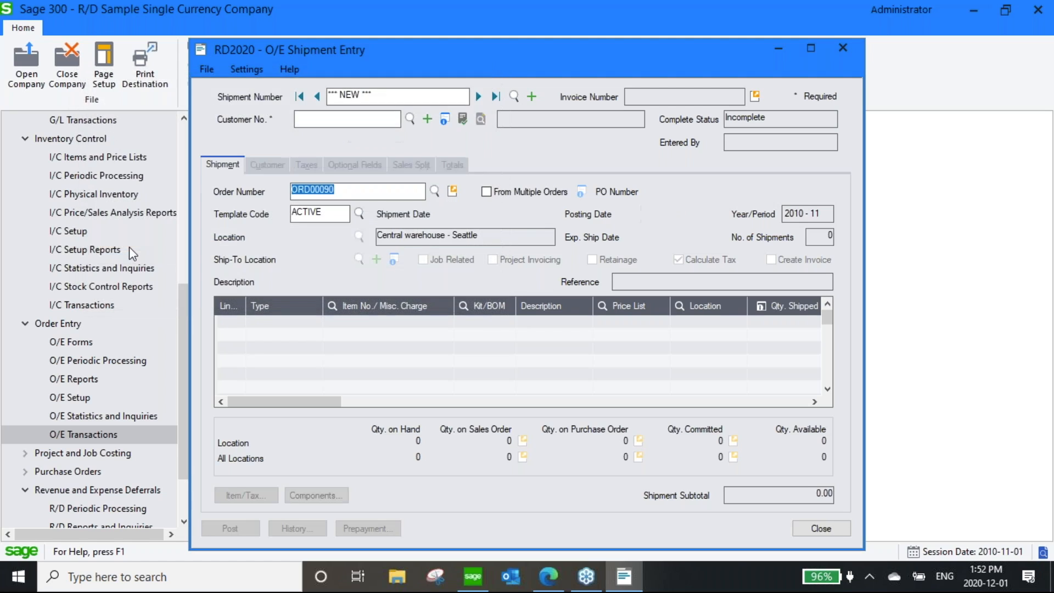
{"action": "left_click_drag", "start_coordinate": [505, 212], "coordinate": [444, 218]}
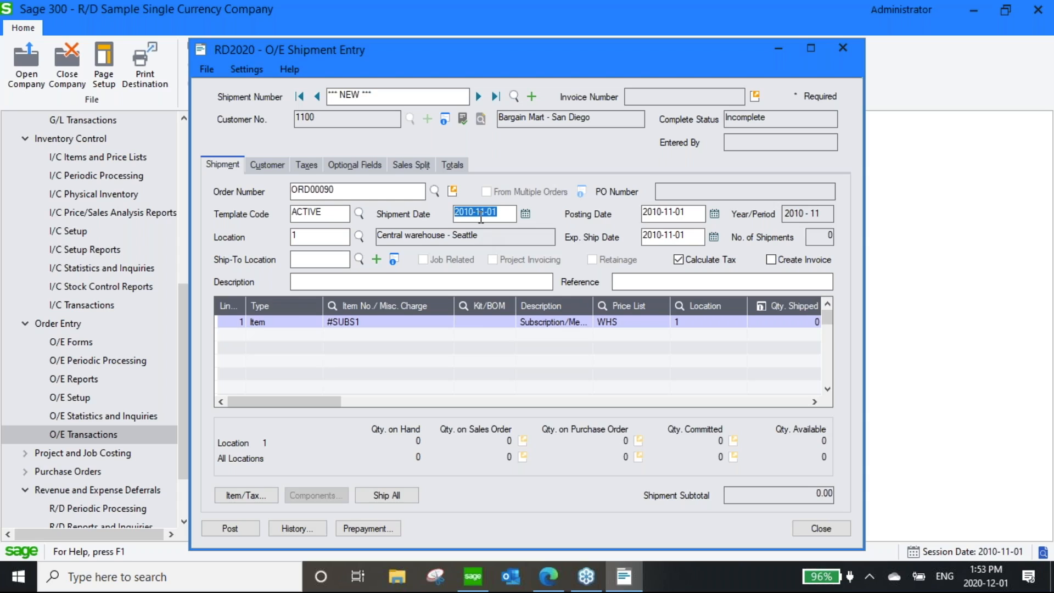
{"action": "left_click", "coordinate": [506, 211]}
{"action": "left_click", "coordinate": [382, 495]}
Step: Enable invoice creation for the shipment, post it without printing the picking slip or invoice, and close Shipment Entry
{"action": "left_click", "coordinate": [449, 166]}
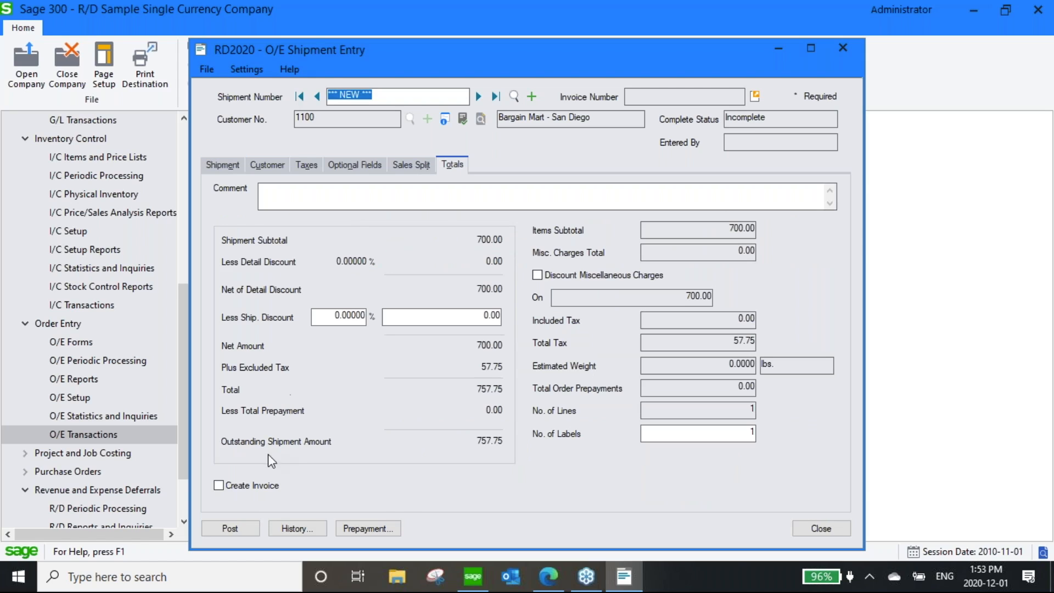
{"action": "left_click", "coordinate": [219, 486]}
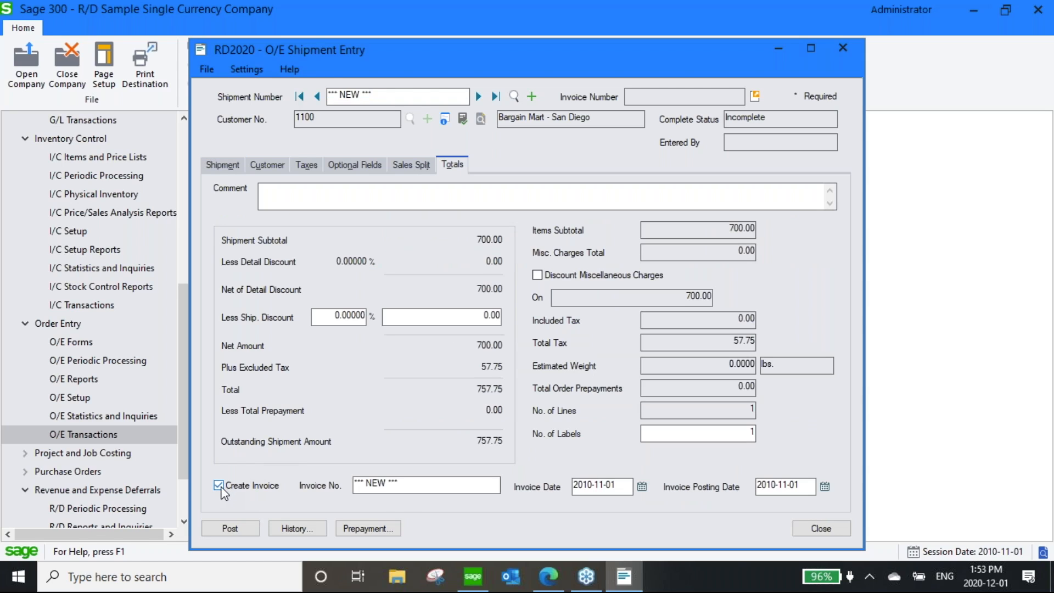
{"action": "left_click", "coordinate": [228, 529]}
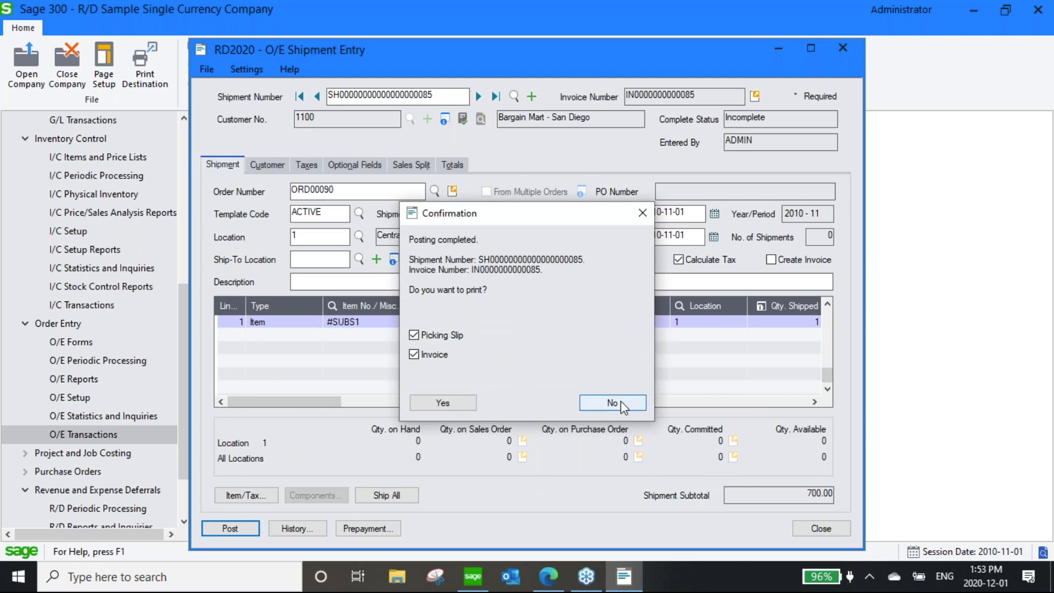
{"action": "left_click", "coordinate": [622, 402]}
{"action": "left_click", "coordinate": [821, 529]}
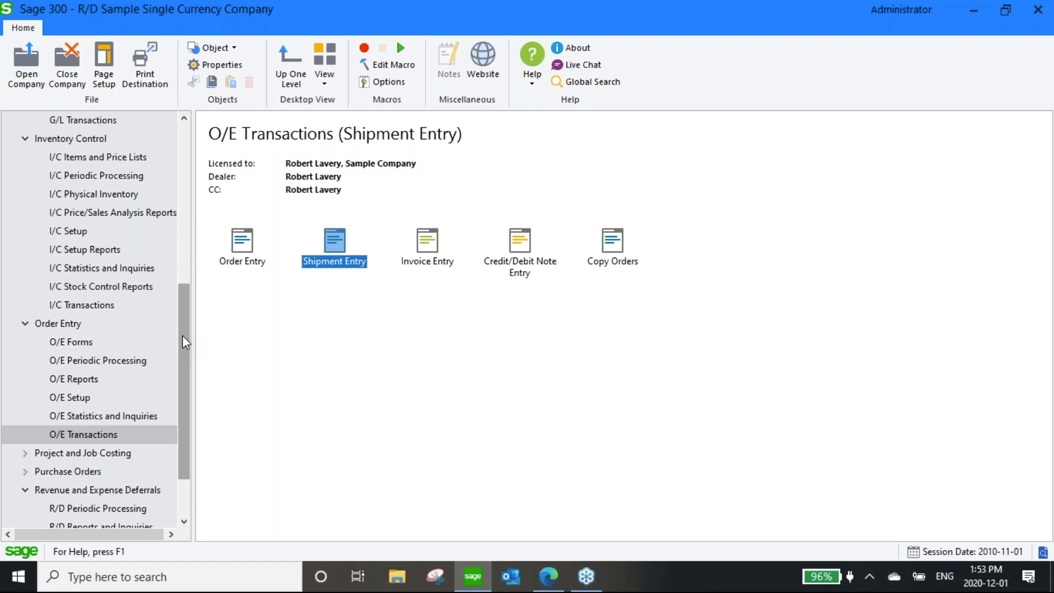
Step: Run Inventory Control Day End Processing and dismiss its message
{"action": "left_click_drag", "start_coordinate": [183, 341], "coordinate": [185, 329]}
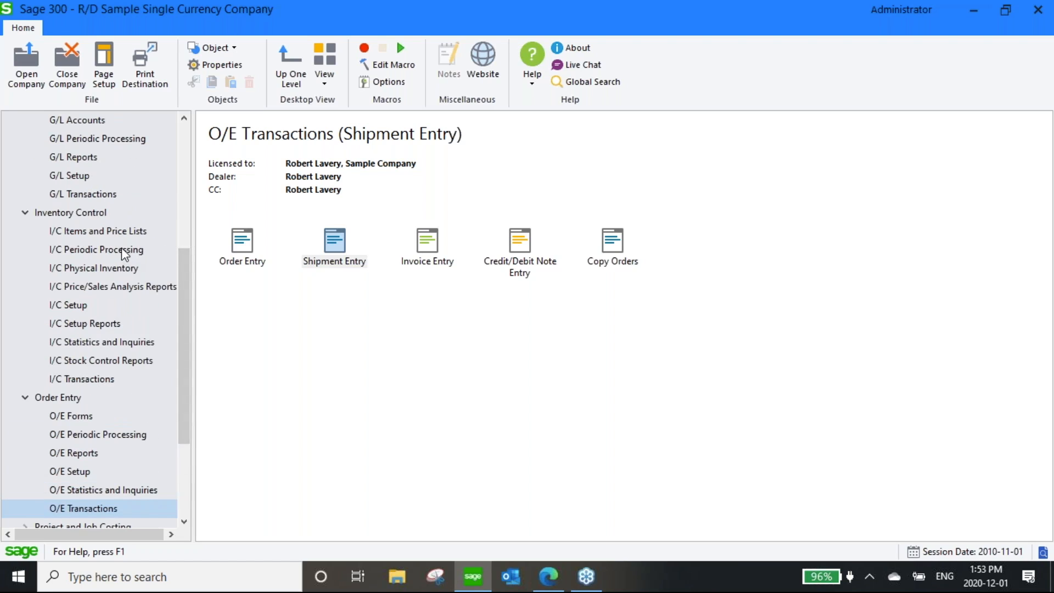
{"action": "left_click", "coordinate": [129, 249]}
{"action": "double_click", "coordinate": [254, 248]}
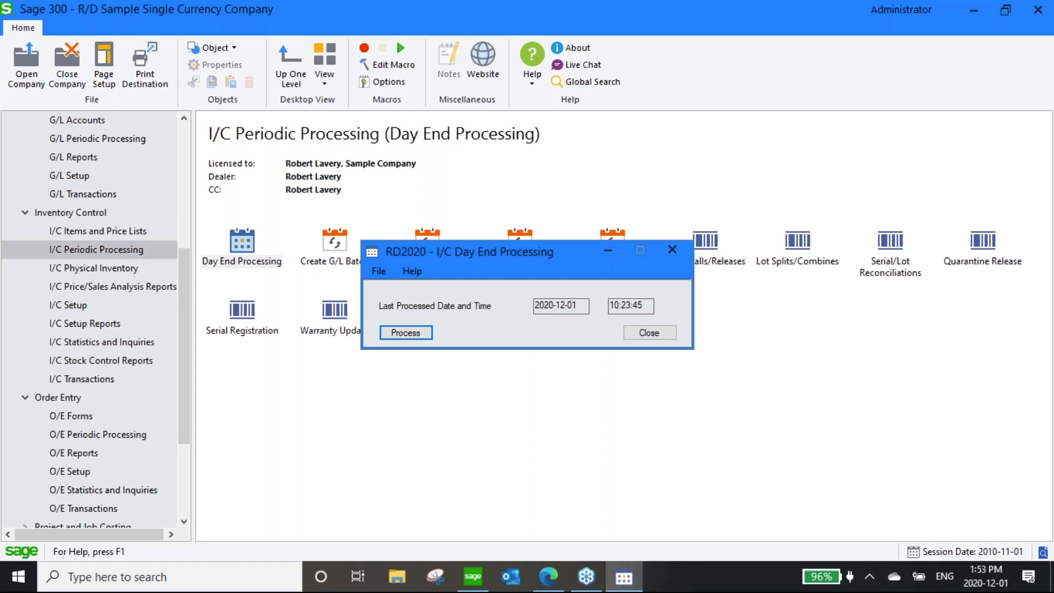
{"action": "left_click", "coordinate": [422, 338]}
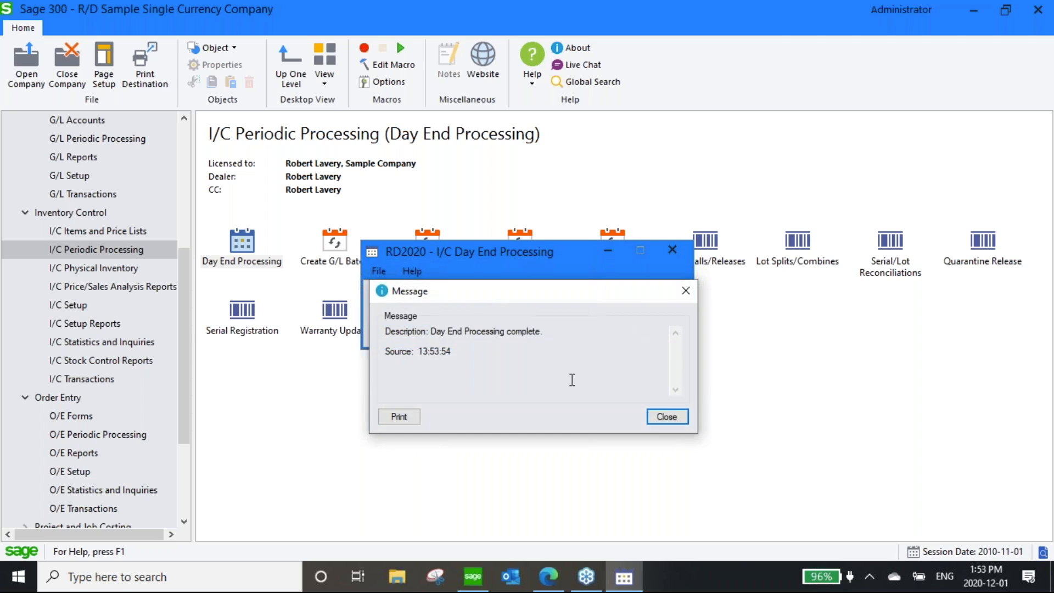
{"action": "left_click", "coordinate": [666, 417]}
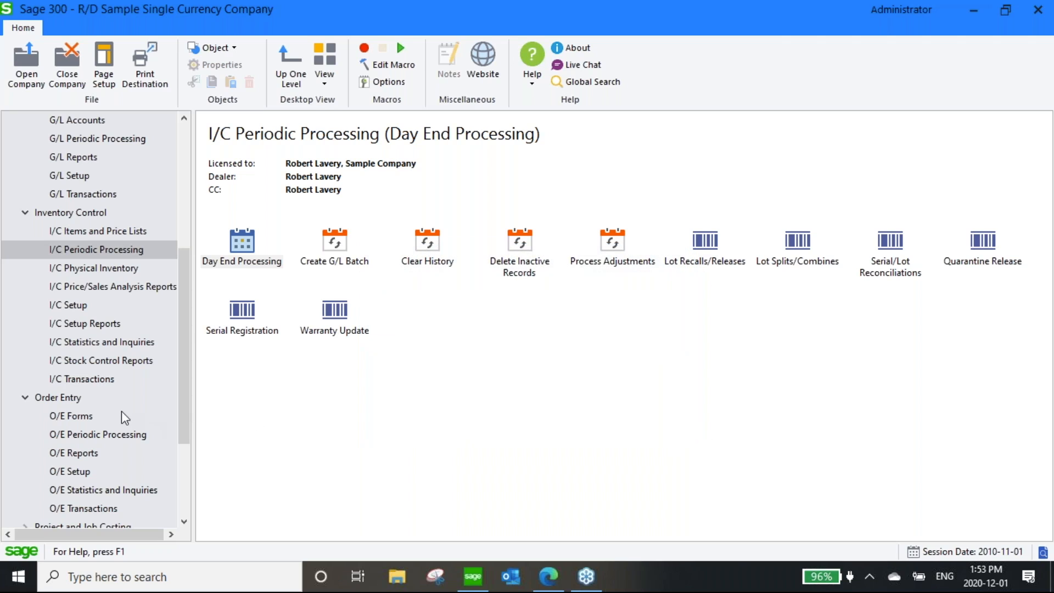
Step: Run the Order Entry Create Batch process through day end number 92 with A/R batch posting included, and close it
{"action": "left_click", "coordinate": [98, 435]}
{"action": "double_click", "coordinate": [333, 242]}
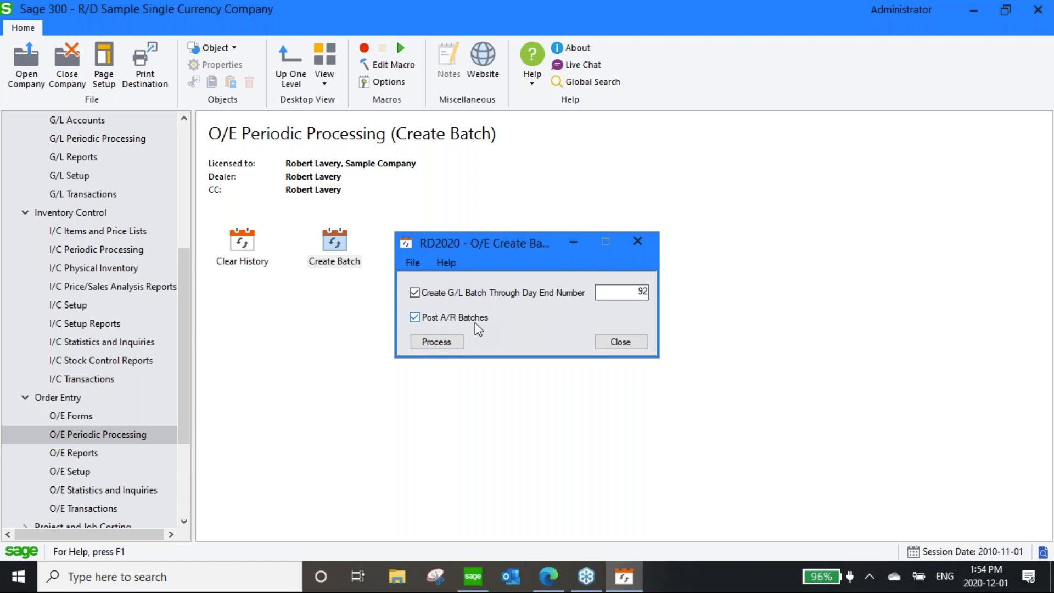
{"action": "left_click", "coordinate": [445, 339]}
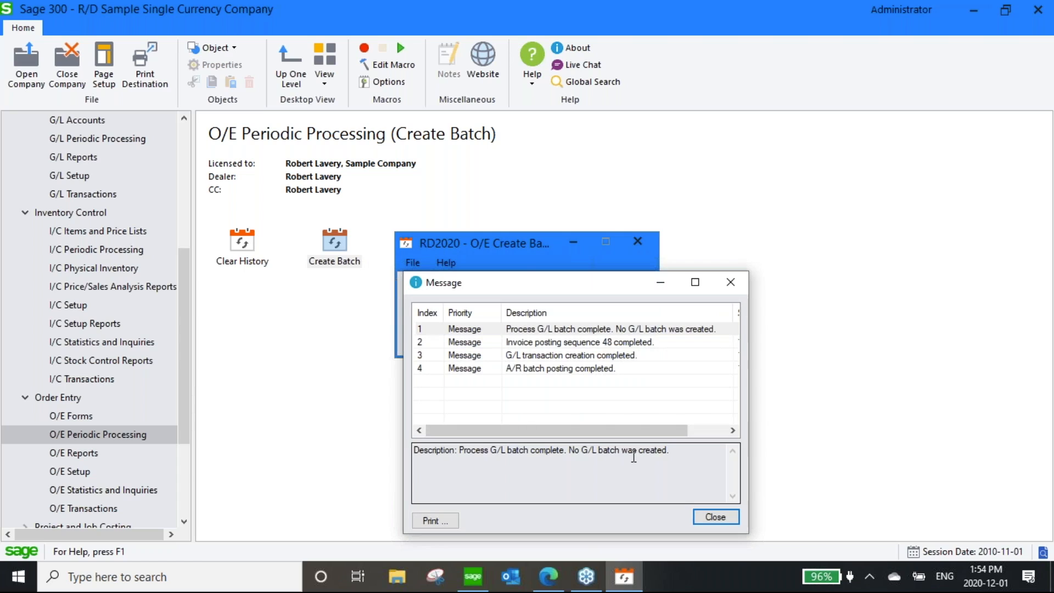
{"action": "left_click", "coordinate": [711, 516]}
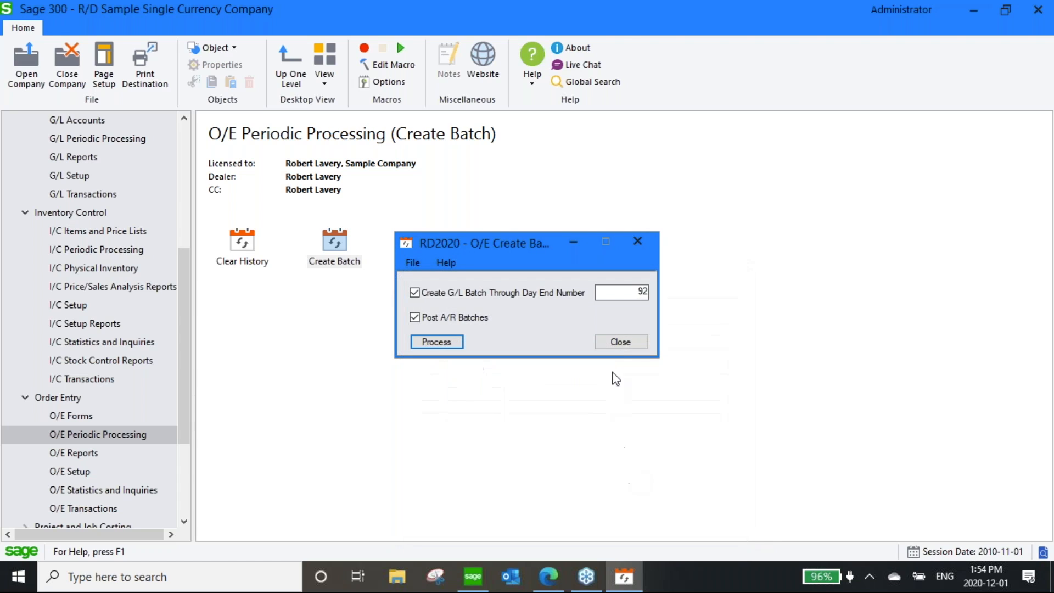
{"action": "left_click", "coordinate": [620, 341]}
Step: Open A/R invoice batch 54, review the subscription invoice's order reference, revenue account and amount, and close the invoice and batch list
{"action": "left_click_drag", "start_coordinate": [183, 308], "coordinate": [185, 196]}
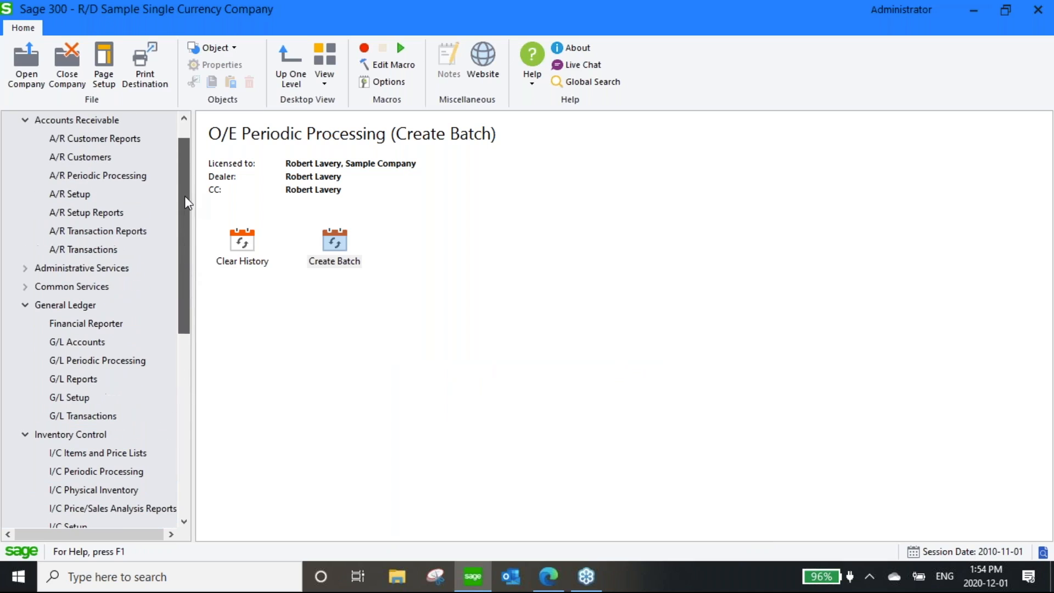
{"action": "left_click", "coordinate": [82, 249]}
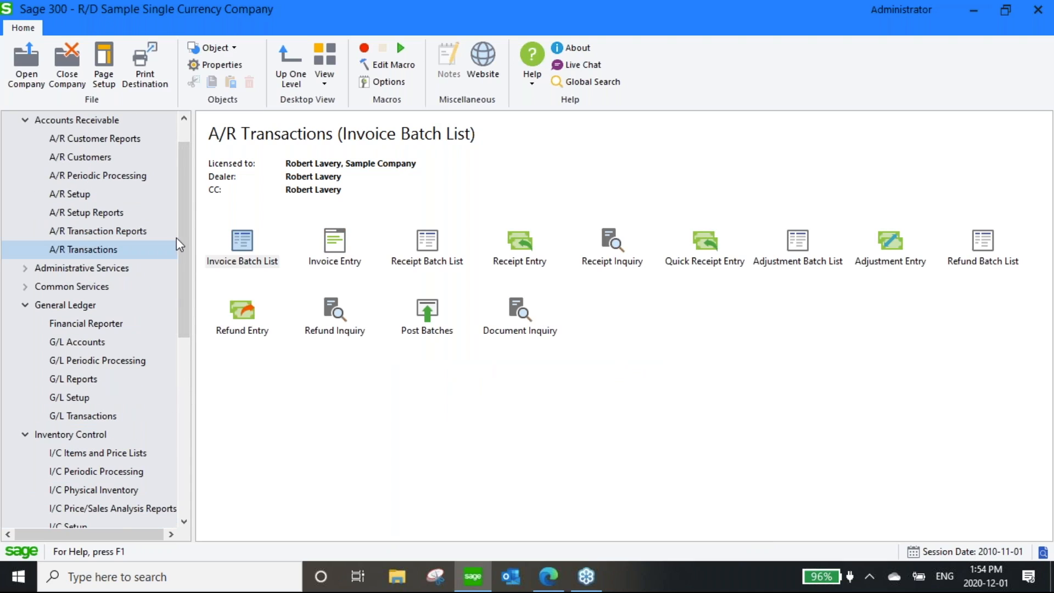
{"action": "double_click", "coordinate": [235, 240]}
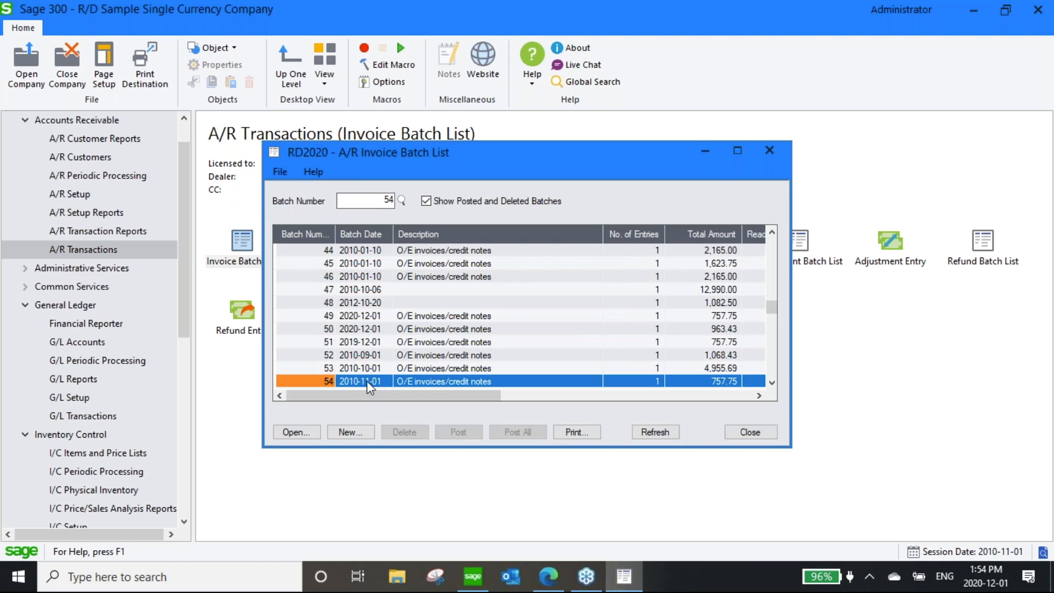
{"action": "double_click", "coordinate": [414, 381]}
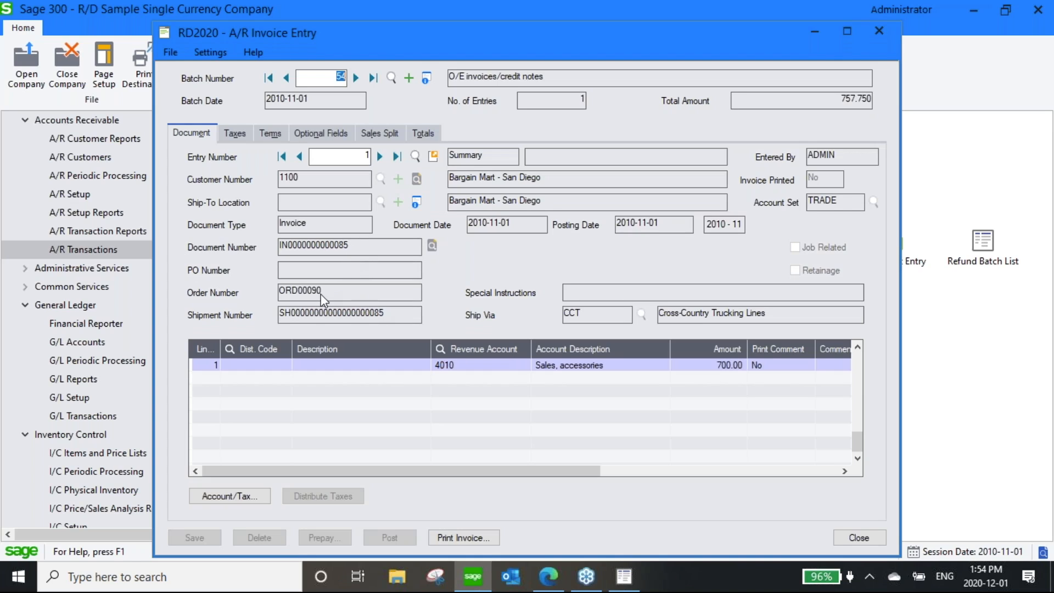
{"action": "left_click", "coordinate": [725, 367]}
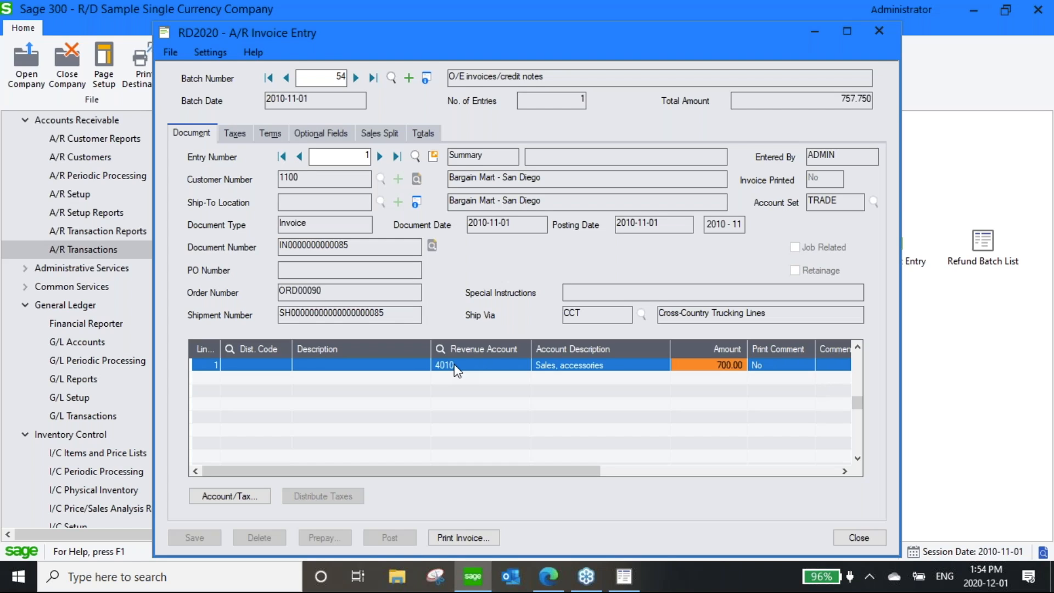
{"action": "left_click", "coordinate": [863, 537]}
{"action": "left_click", "coordinate": [764, 433]}
Step: Open G/L batch 000262 and examine the journal entry's receivable debit and its sales and tax credits, closing the entry when done
{"action": "left_click", "coordinate": [94, 418]}
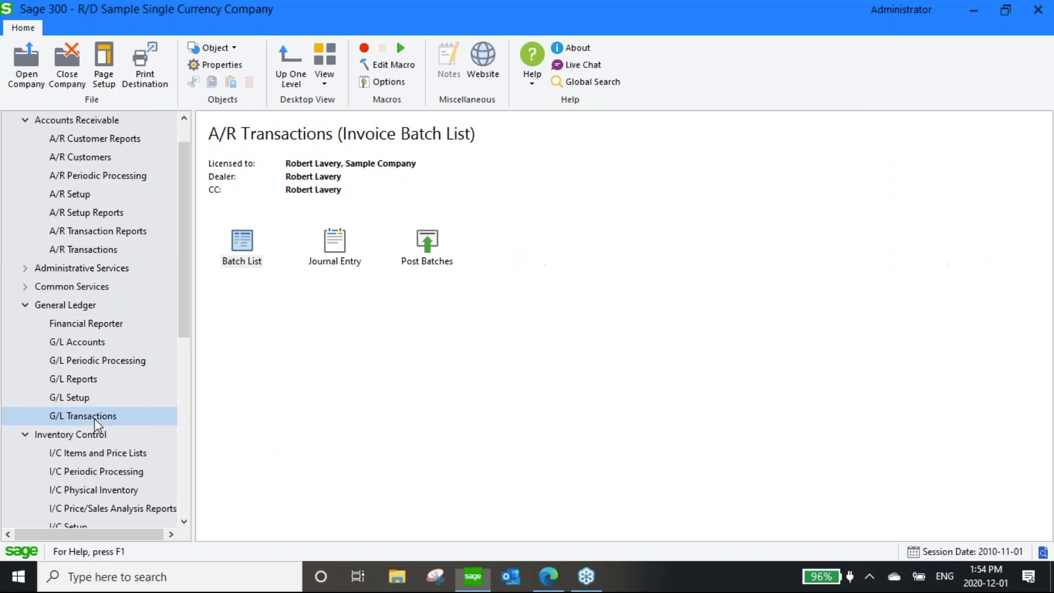
{"action": "double_click", "coordinate": [238, 245]}
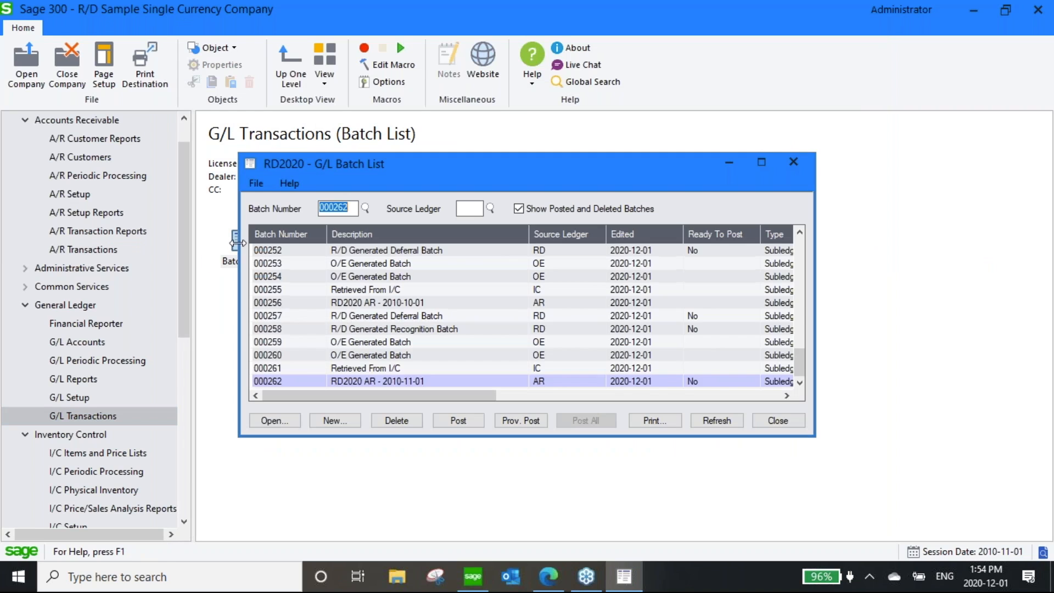
{"action": "left_click", "coordinate": [349, 381]}
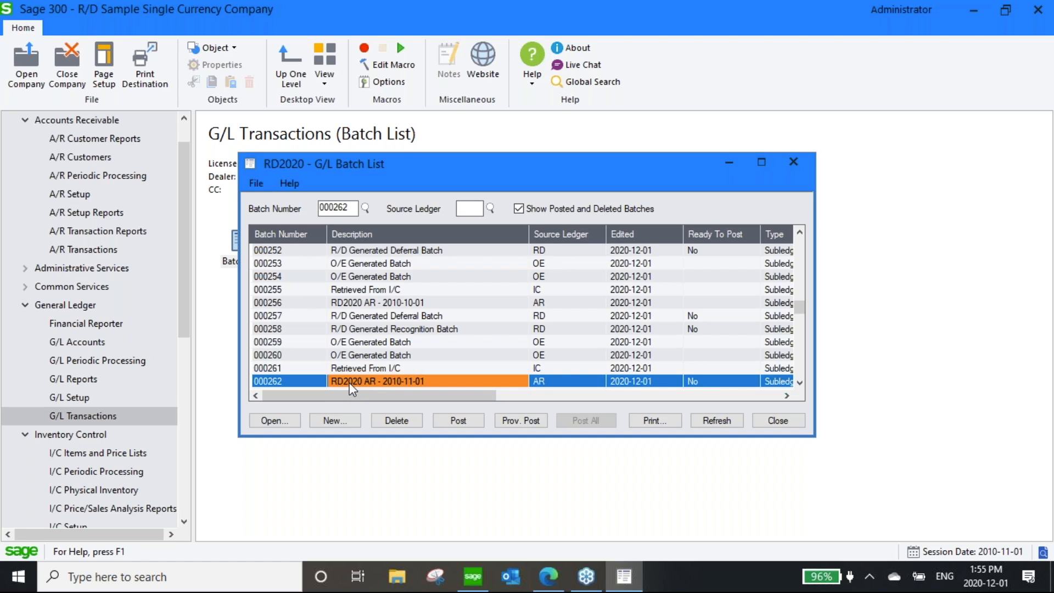
{"action": "double_click", "coordinate": [349, 382]}
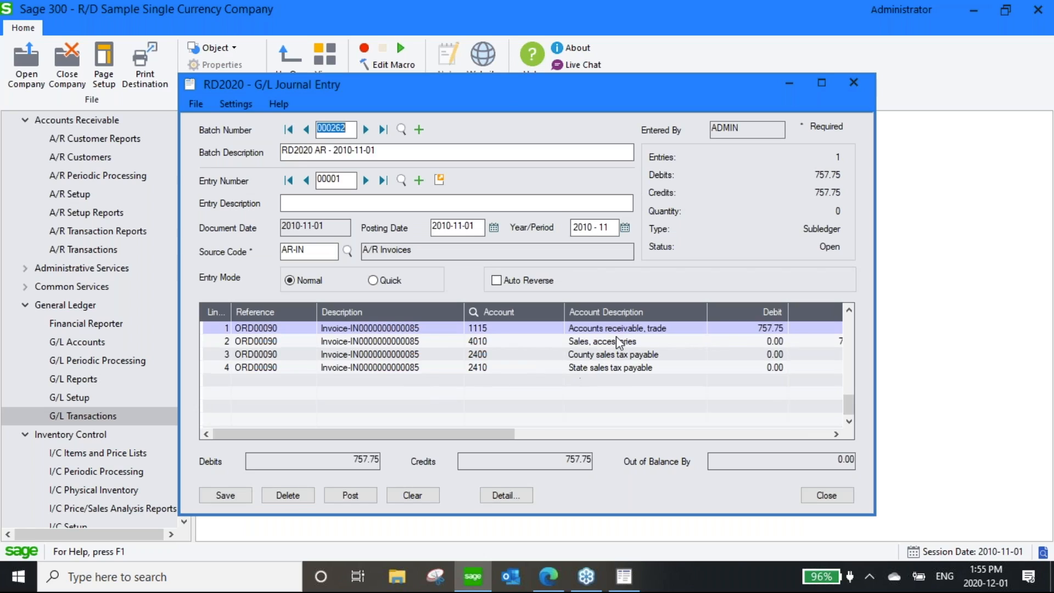
{"action": "left_click_drag", "start_coordinate": [444, 437], "coordinate": [529, 441]}
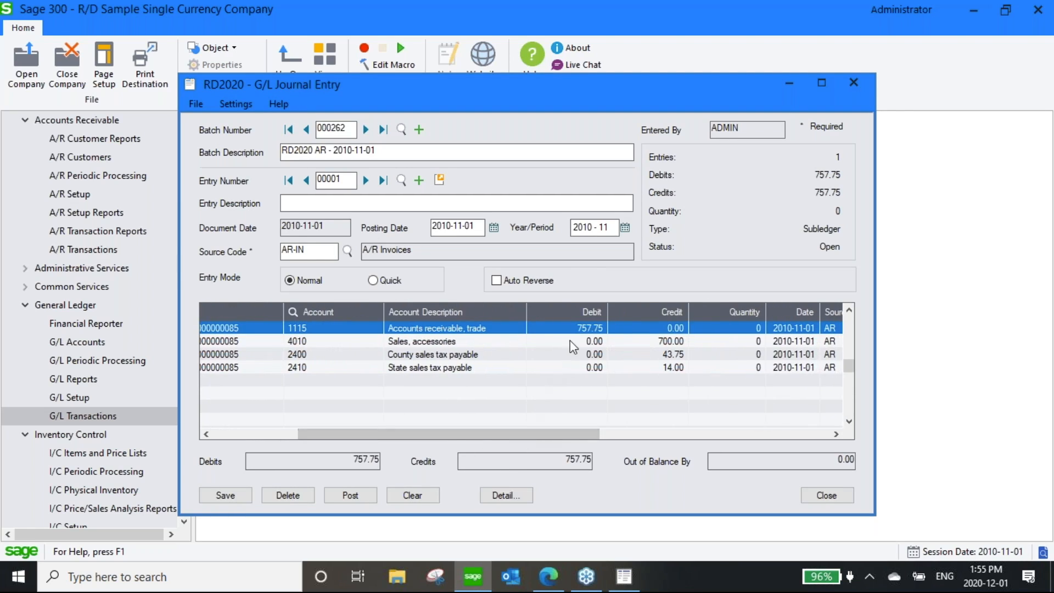
{"action": "left_click", "coordinate": [585, 330]}
{"action": "left_click", "coordinate": [684, 343]}
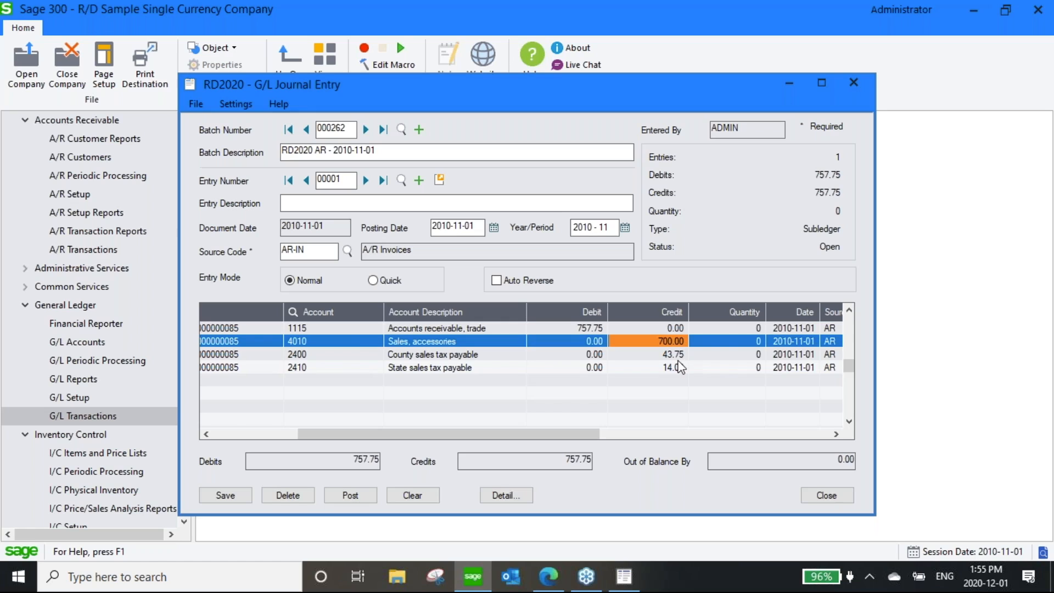
{"action": "left_click", "coordinate": [827, 495]}
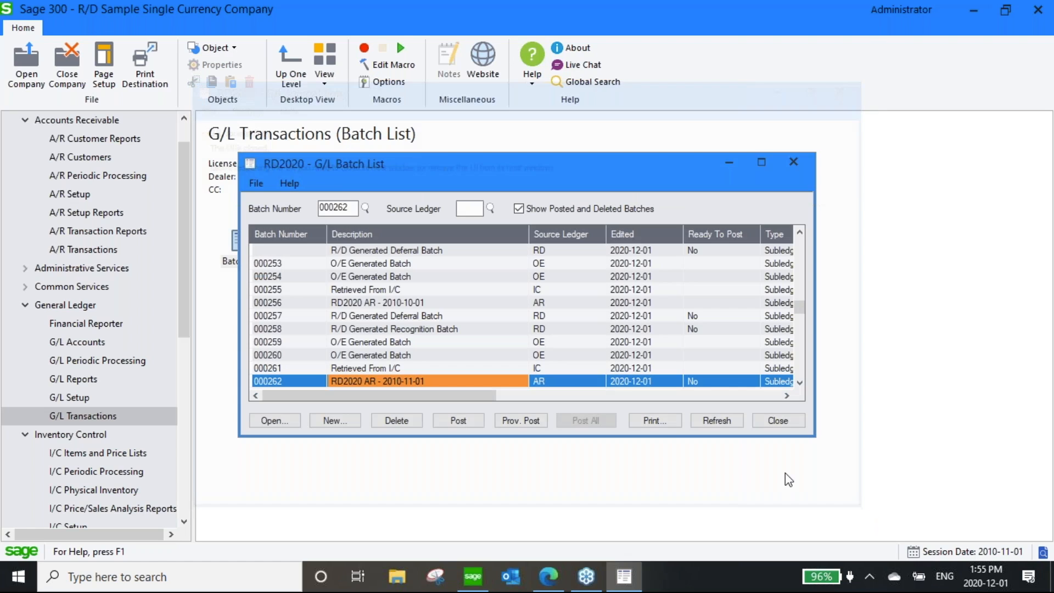
Step: Mark G/L batch 000262 as ready to post, post it, and close the batch list
{"action": "double_click", "coordinate": [698, 383]}
{"action": "left_click", "coordinate": [445, 423]}
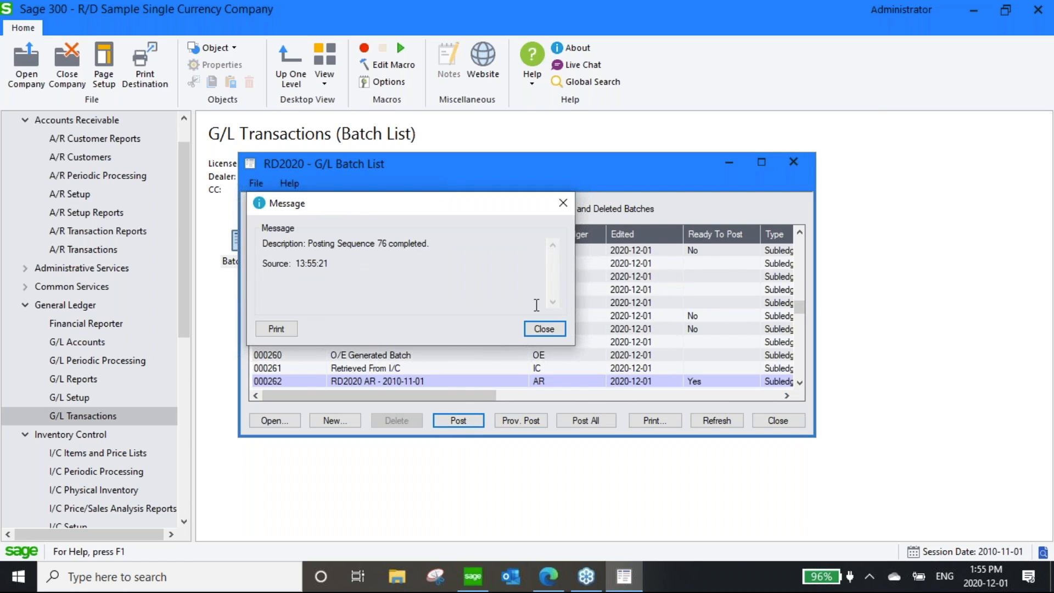
{"action": "left_click", "coordinate": [555, 332]}
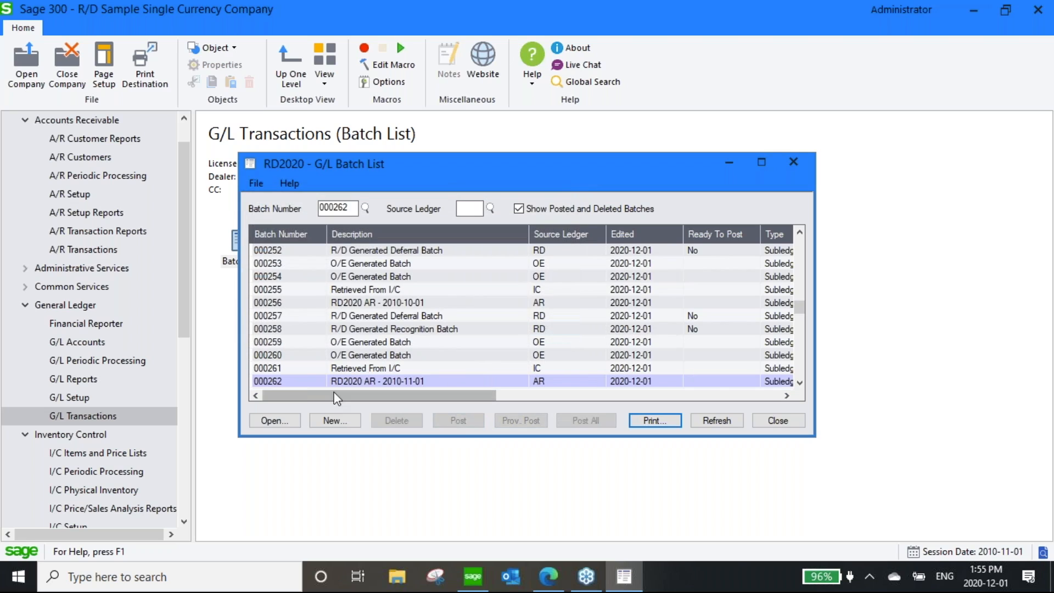
{"action": "left_click", "coordinate": [773, 420]}
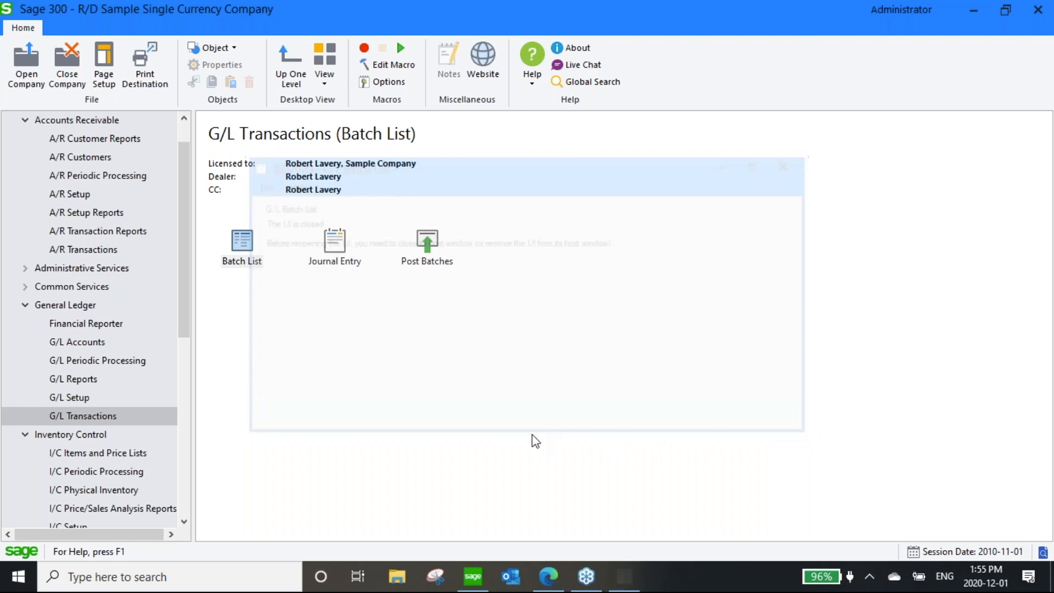
Step: Run R/D Processing for Revenue and Expense Deferrals and check the deferral batch entry in its processing messages
{"action": "left_click_drag", "start_coordinate": [182, 196], "coordinate": [179, 414]}
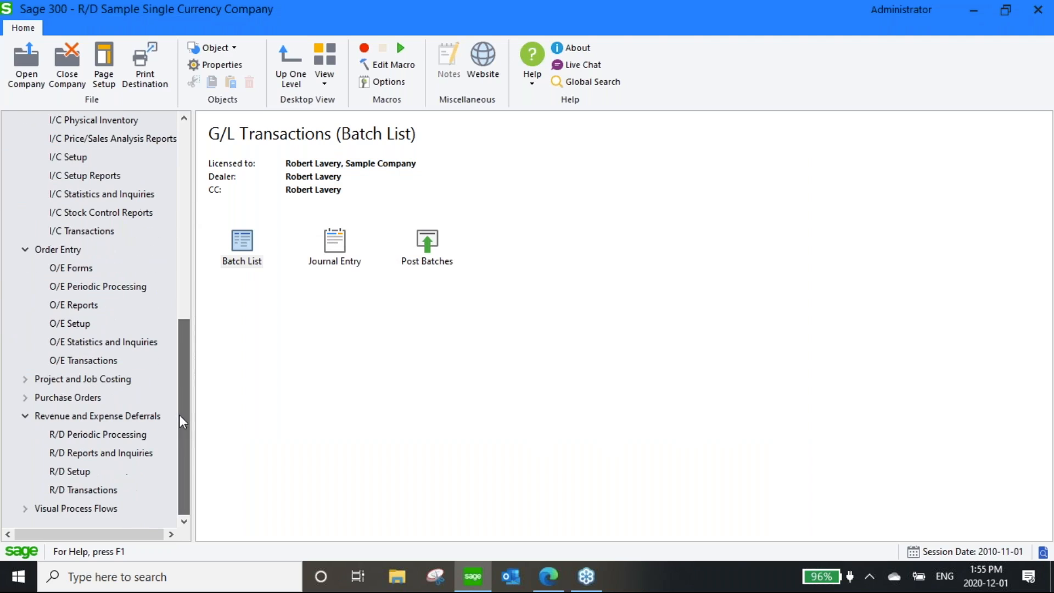
{"action": "left_click", "coordinate": [69, 434]}
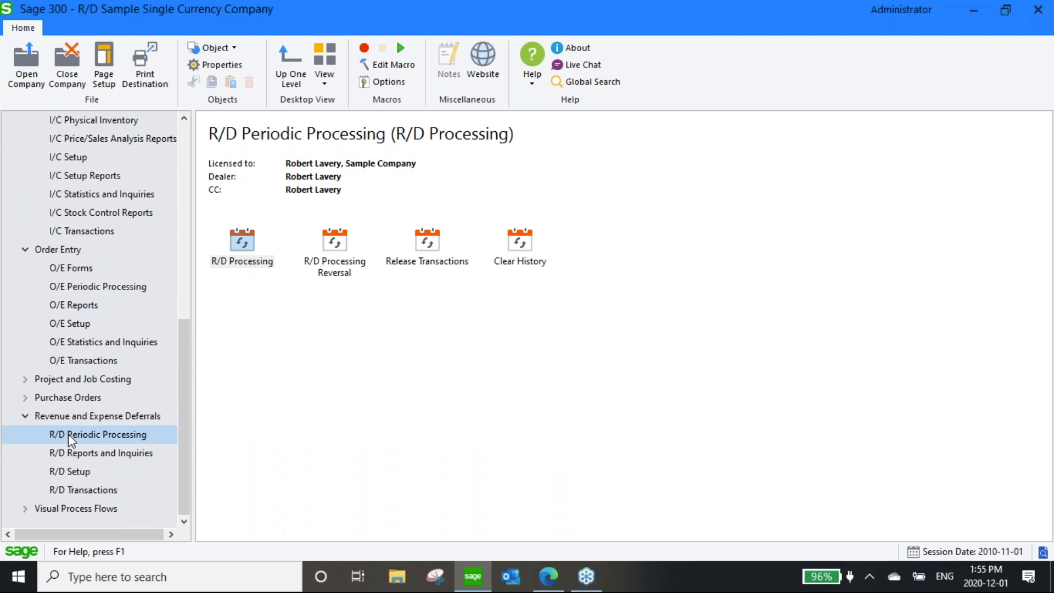
{"action": "left_click", "coordinate": [242, 244]}
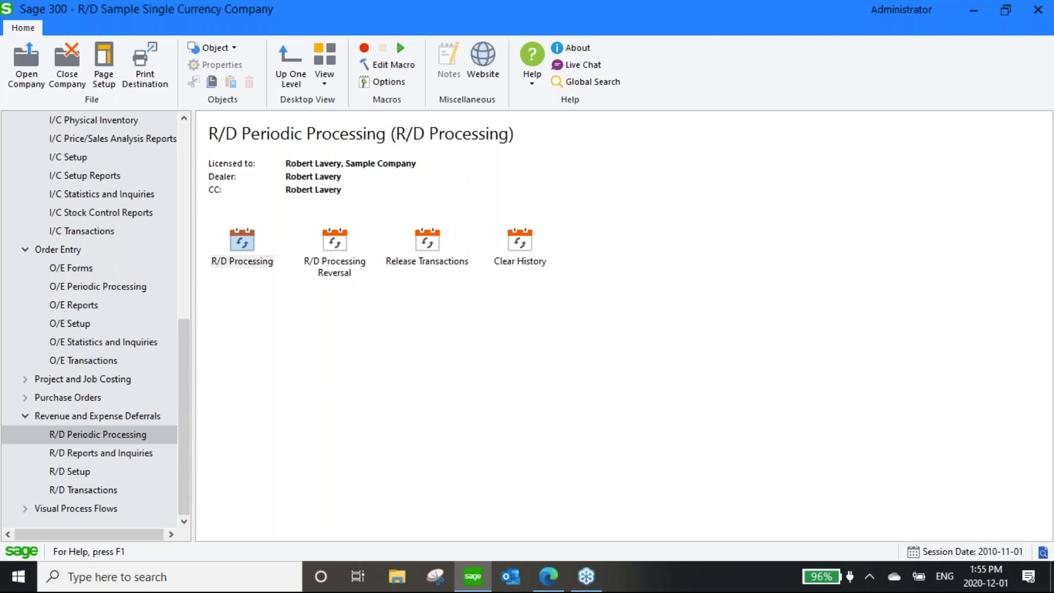
{"action": "left_click", "coordinate": [447, 339]}
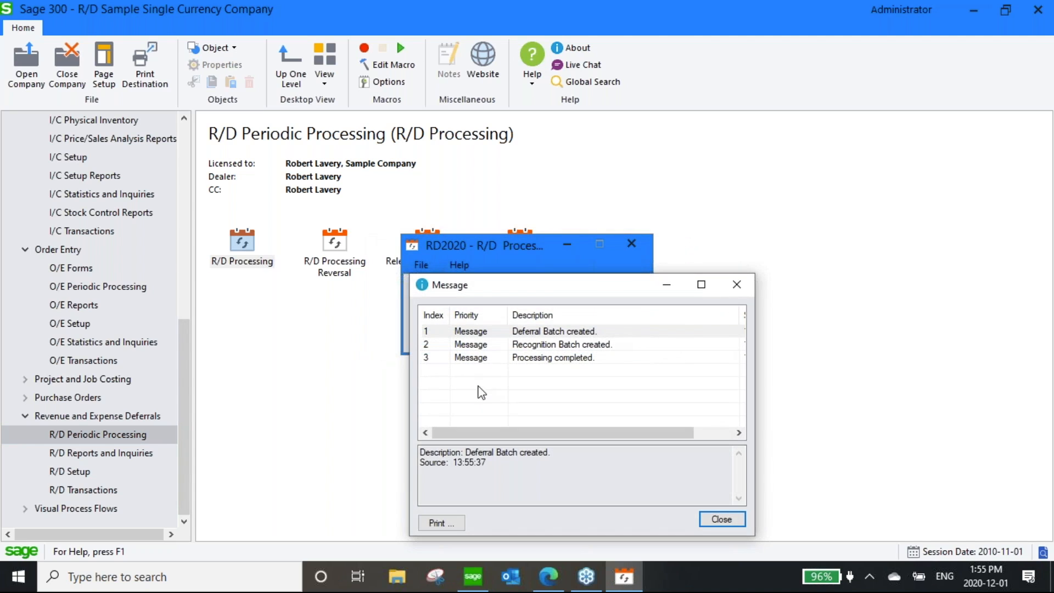
{"action": "left_click", "coordinate": [544, 331]}
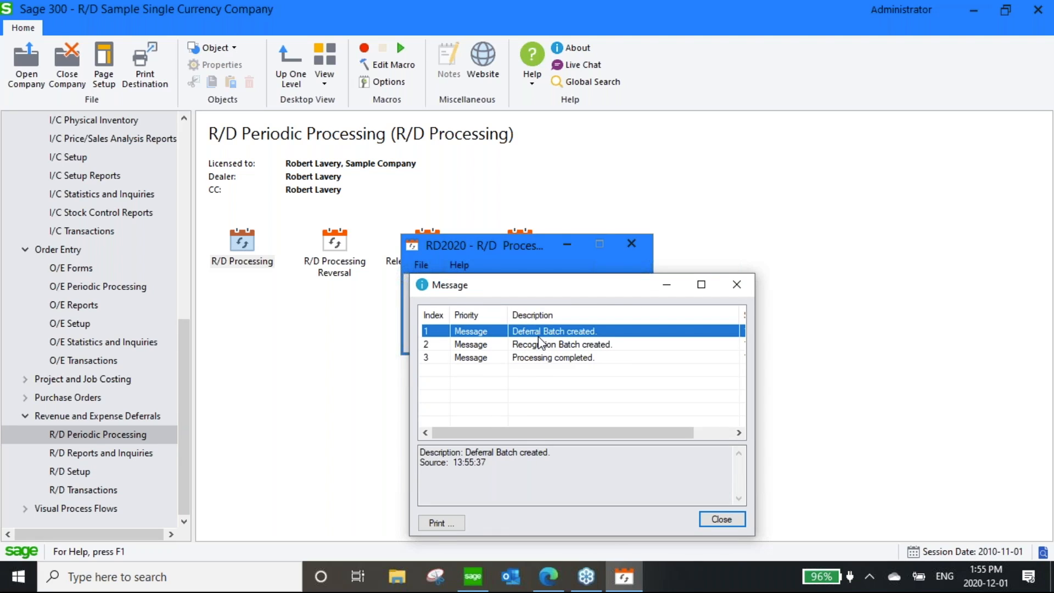
Step: Check the recognition batch entry in the processing messages, and close the messages and the R/D Processing window
{"action": "left_click", "coordinate": [567, 346]}
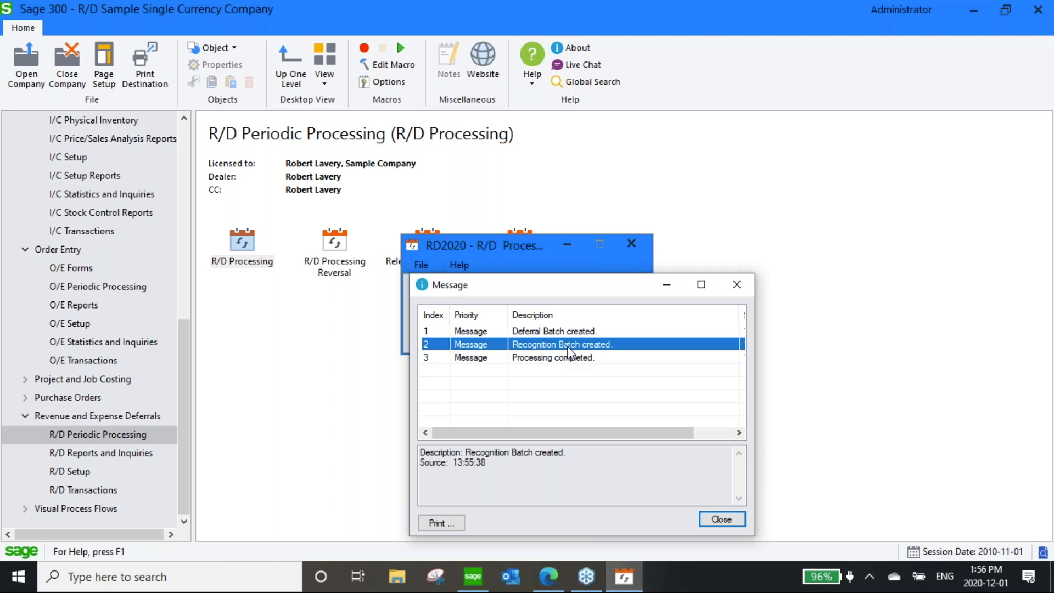
{"action": "left_click", "coordinate": [722, 521]}
{"action": "left_click", "coordinate": [617, 337]}
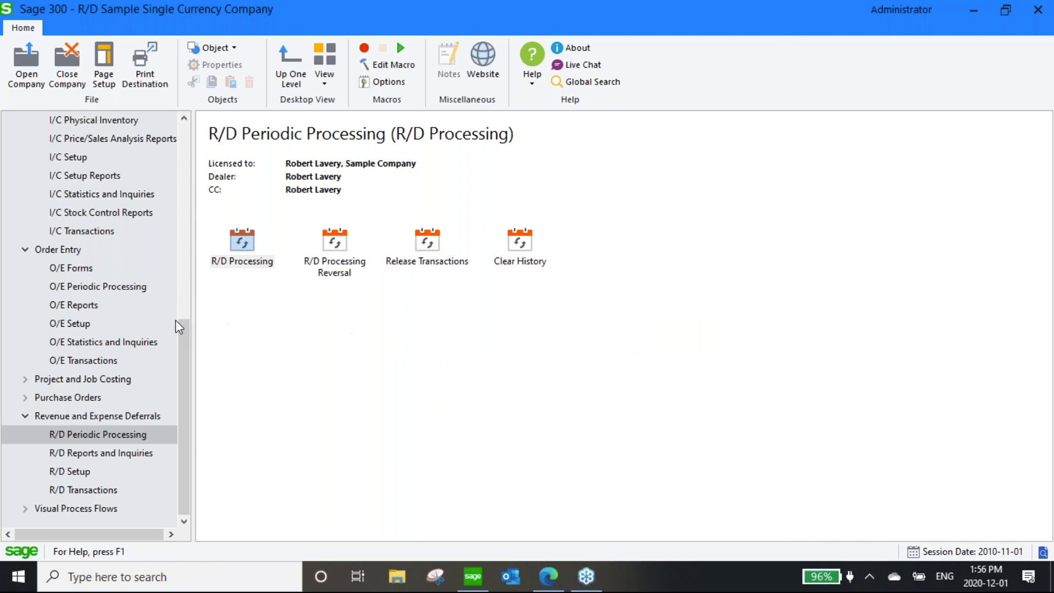
Step: Open R/D generated deferral batch 000263 from the G/L batch list, examine its Deferred Revenue and Sales lines, and close the entry
{"action": "left_click_drag", "start_coordinate": [183, 341], "coordinate": [178, 253]}
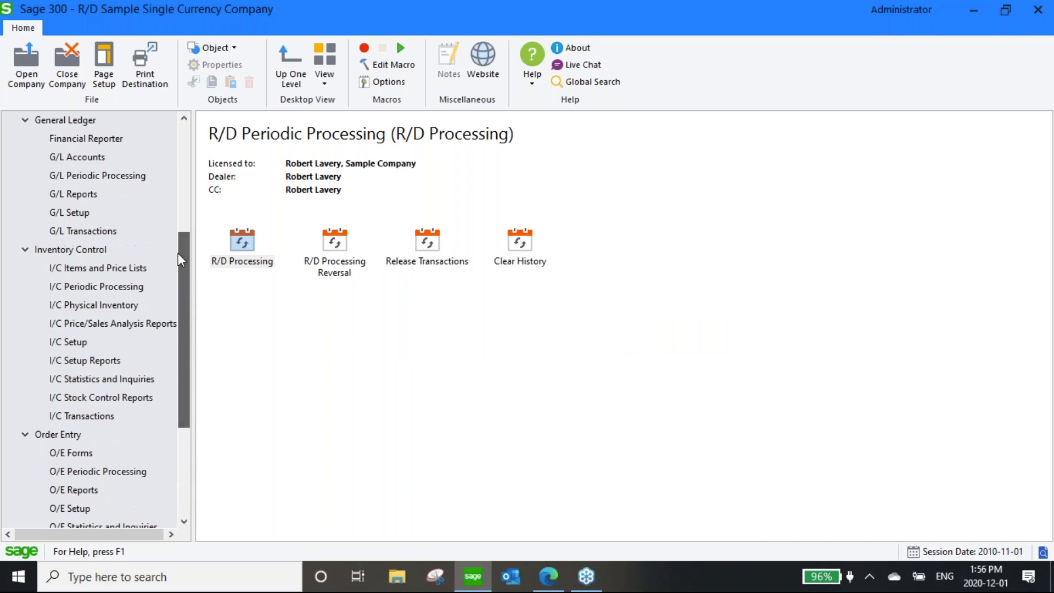
{"action": "left_click", "coordinate": [76, 230]}
{"action": "double_click", "coordinate": [242, 241]}
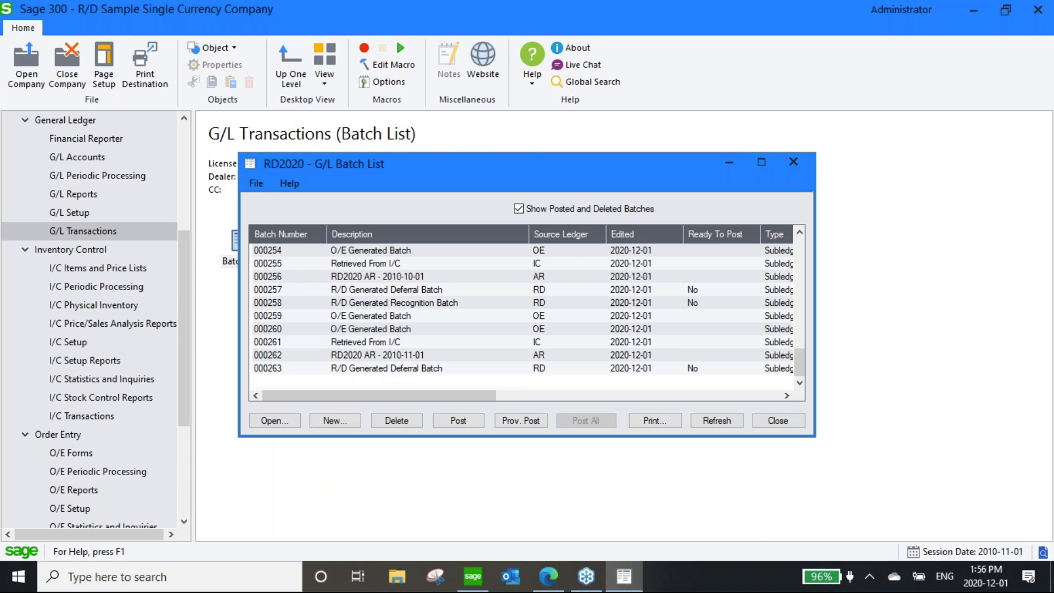
{"action": "left_click", "coordinate": [350, 368]}
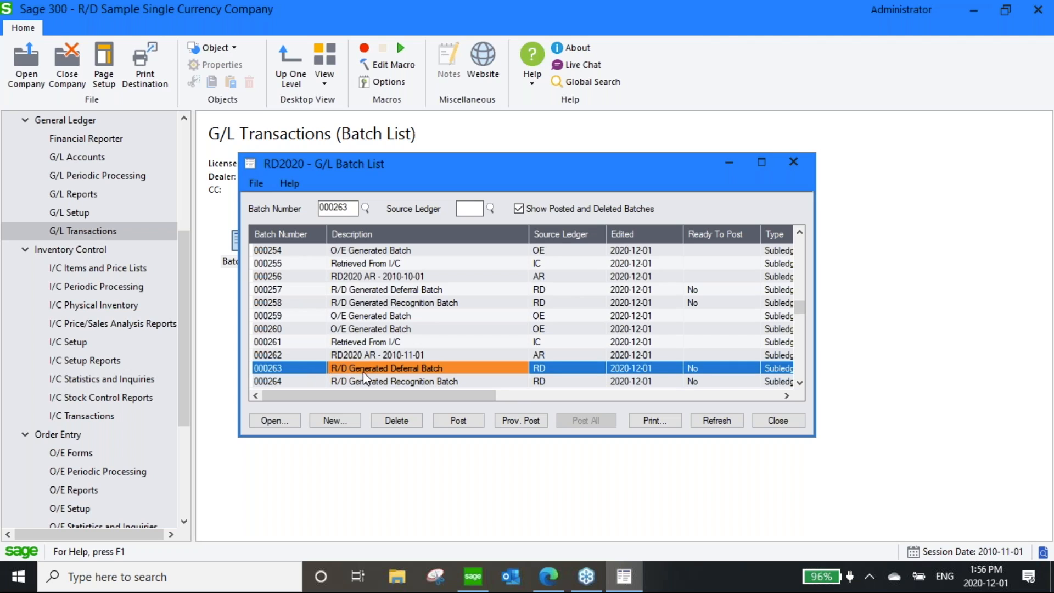
{"action": "double_click", "coordinate": [422, 368]}
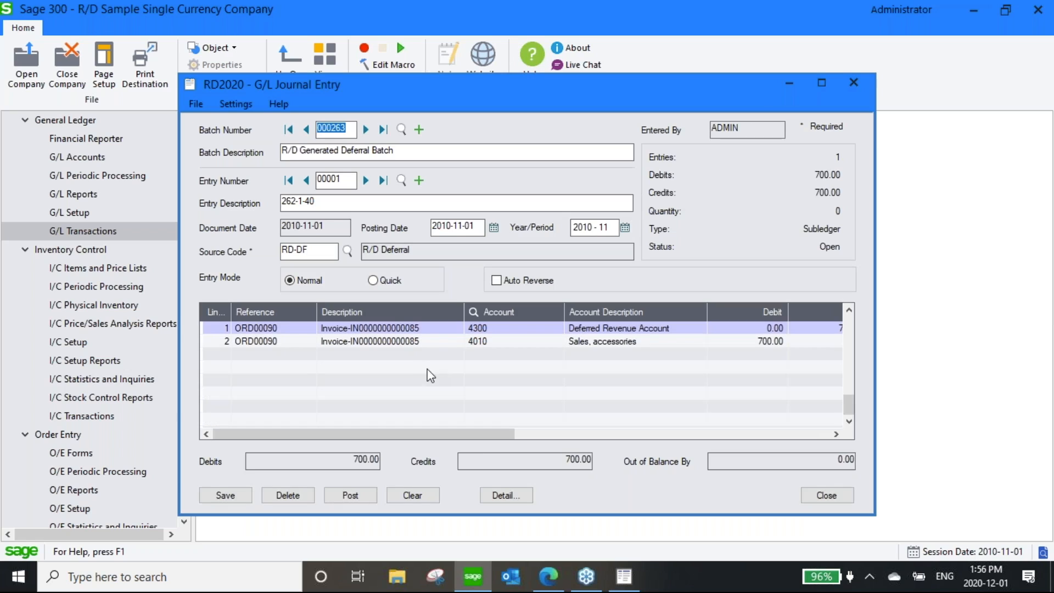
{"action": "left_click_drag", "start_coordinate": [410, 430], "coordinate": [539, 430]}
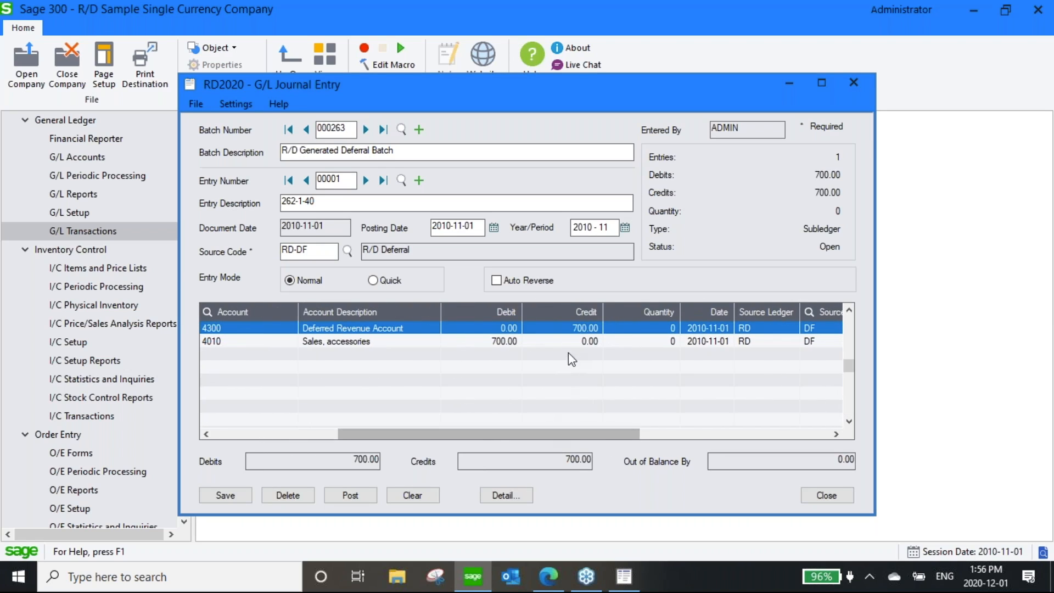
{"action": "left_click", "coordinate": [593, 329]}
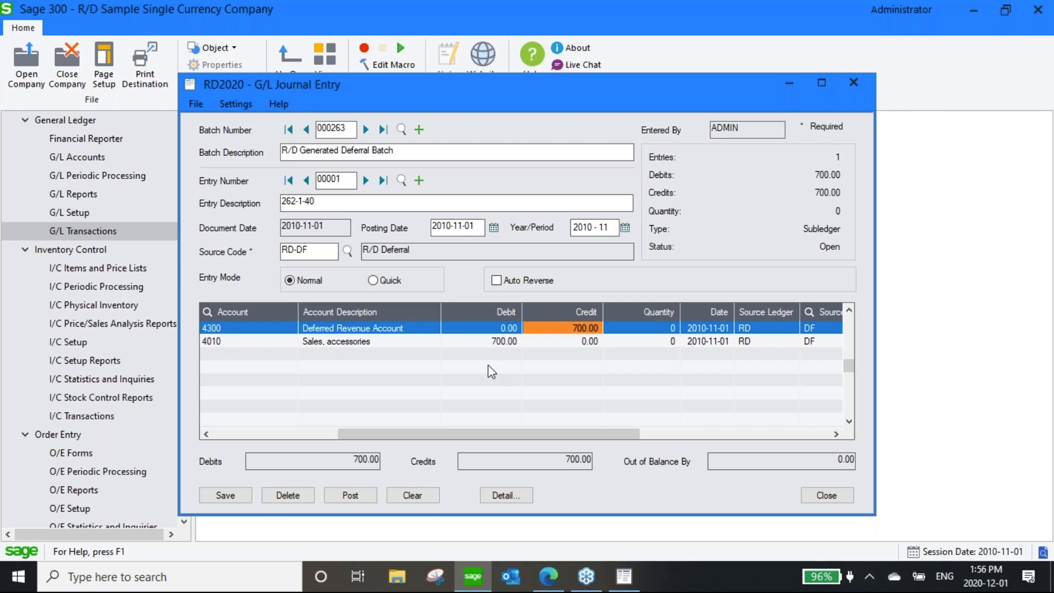
{"action": "left_click", "coordinate": [814, 495]}
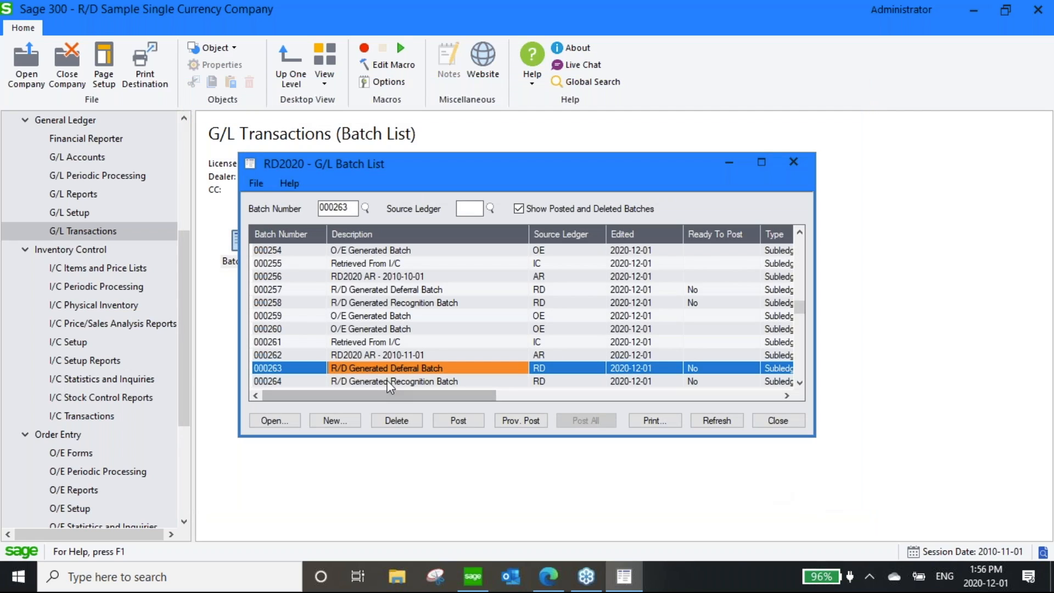
Step: Open R/D generated recognition batch 000264, examine the sales credit and deferred revenue debit, and close the entry and batch list
{"action": "left_click", "coordinate": [381, 383]}
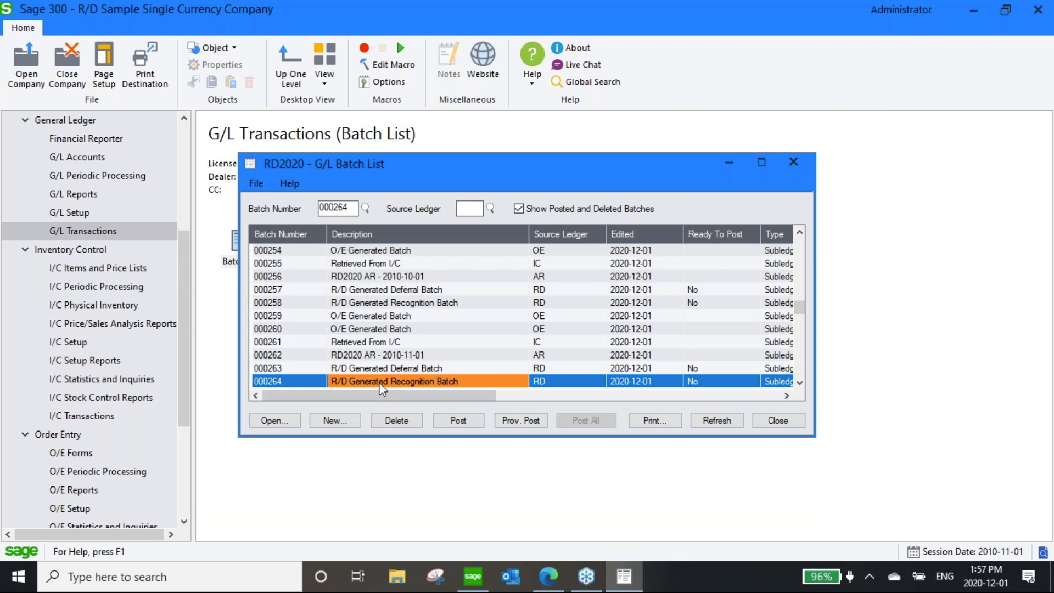
{"action": "double_click", "coordinate": [380, 381]}
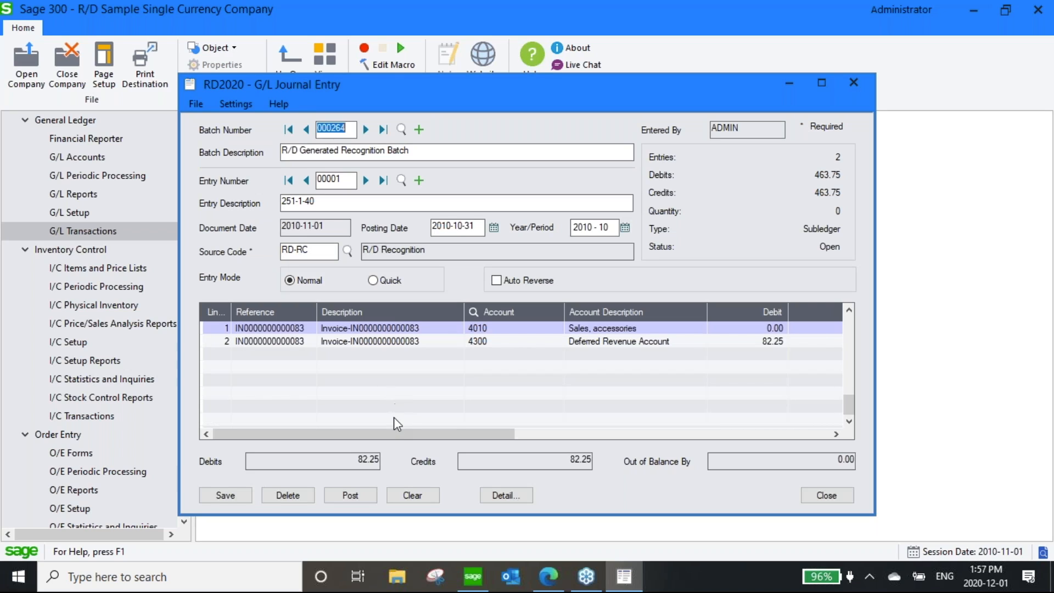
{"action": "left_click", "coordinate": [397, 437]}
{"action": "left_click_drag", "start_coordinate": [446, 432], "coordinate": [504, 431]}
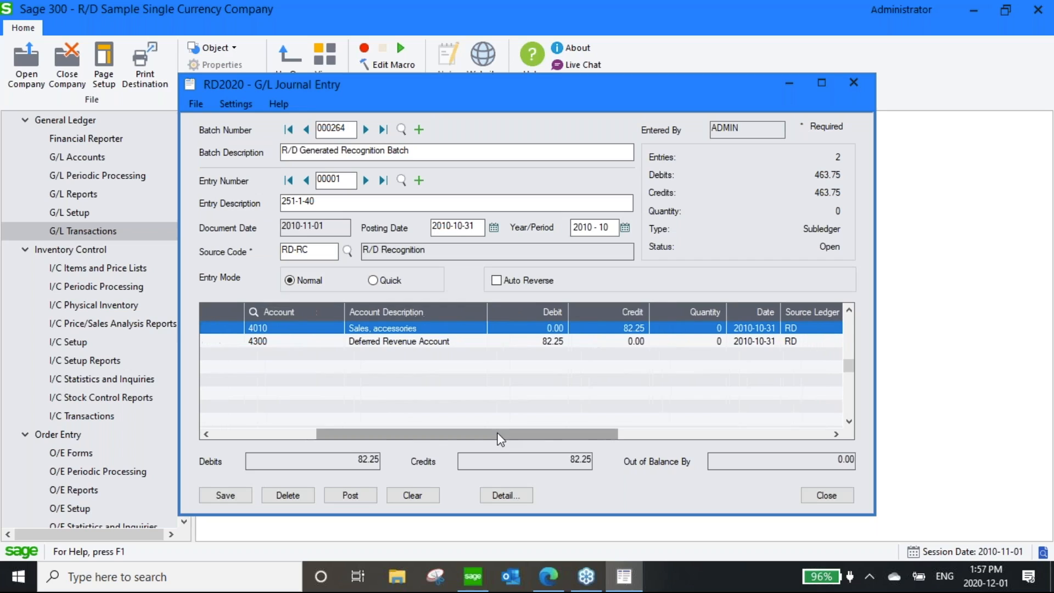
{"action": "left_click", "coordinate": [635, 326]}
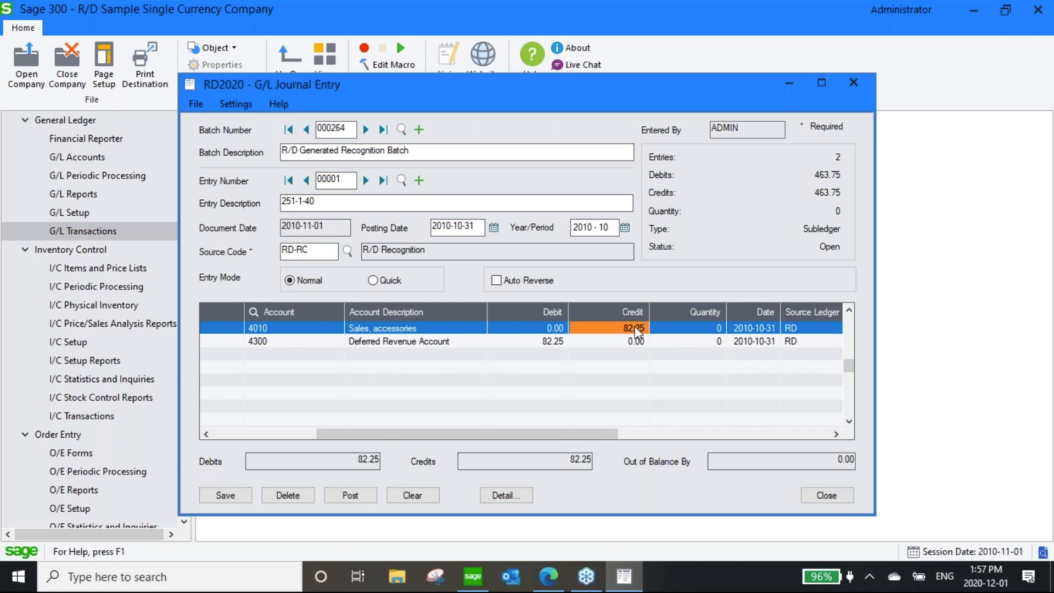
{"action": "left_click", "coordinate": [551, 341]}
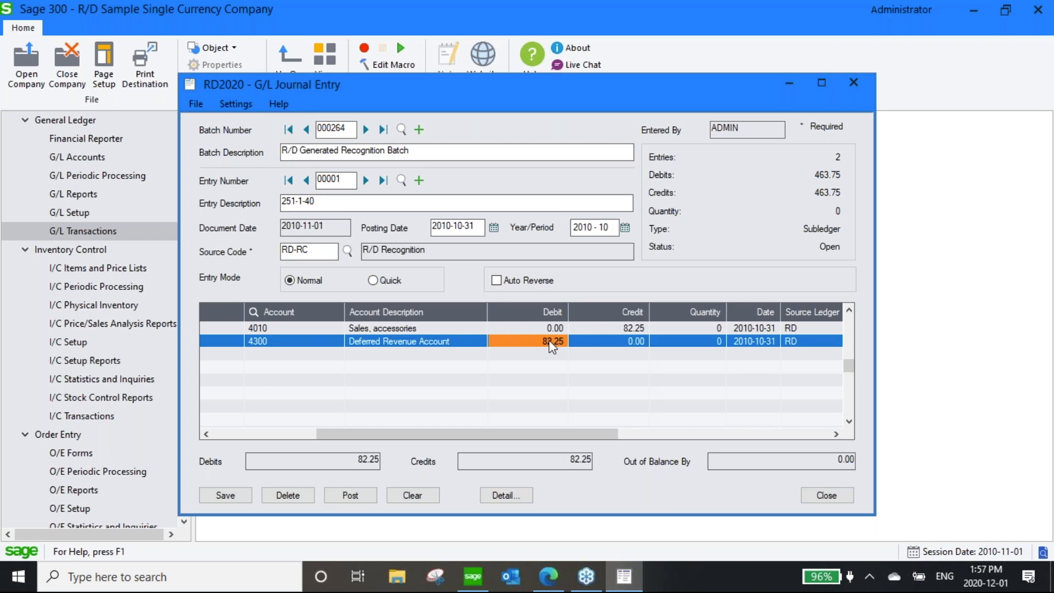
{"action": "left_click", "coordinate": [832, 495]}
{"action": "left_click", "coordinate": [836, 488]}
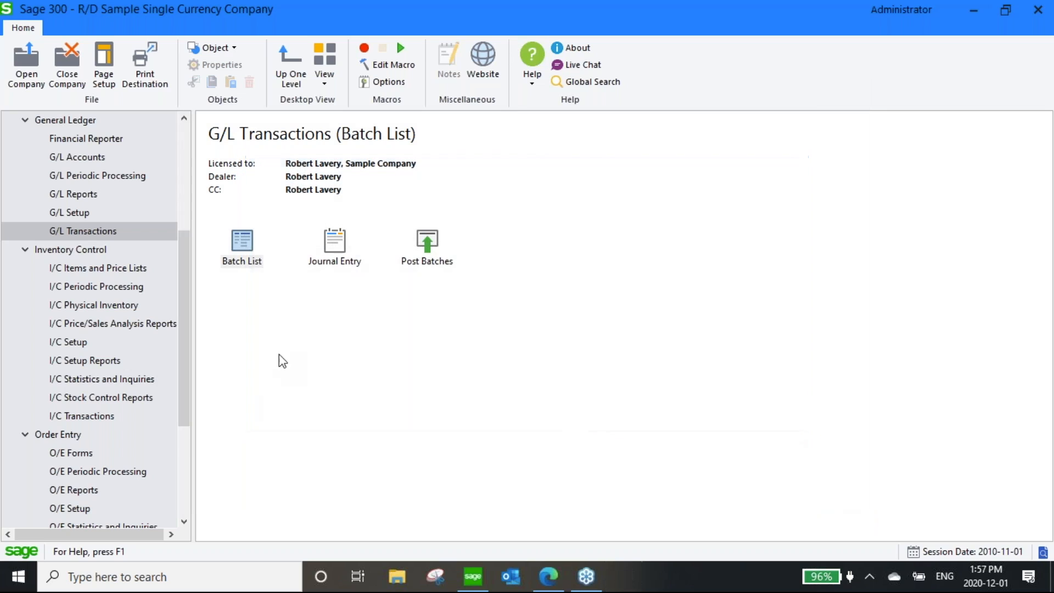
Step: Load all transactions without filters in R/D Transactions Inquiry, view the list in a maximized window, and close the inquiry
{"action": "left_click_drag", "start_coordinate": [179, 246], "coordinate": [183, 340]}
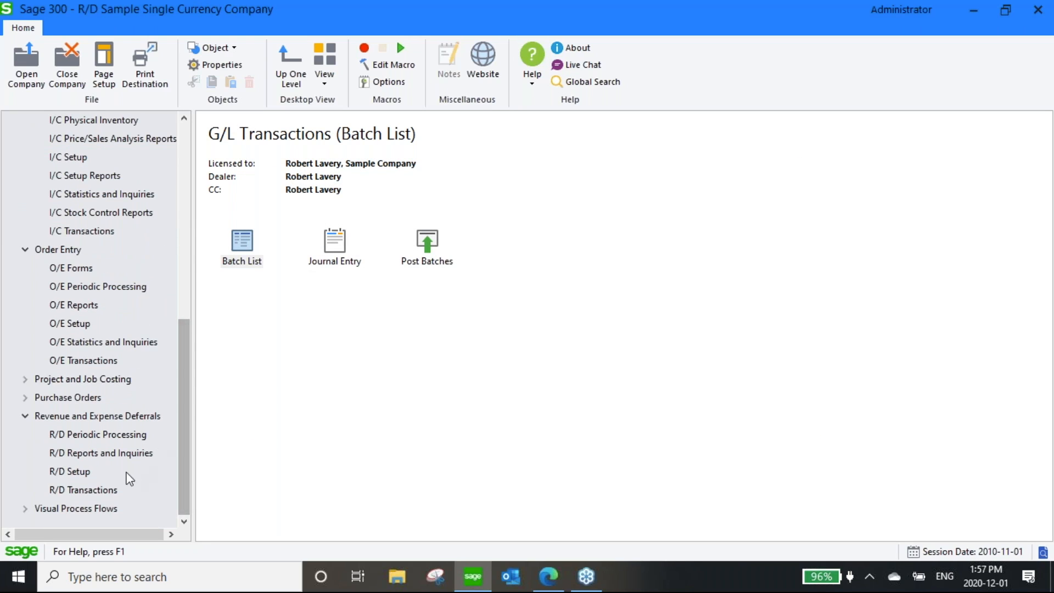
{"action": "left_click", "coordinate": [88, 490]}
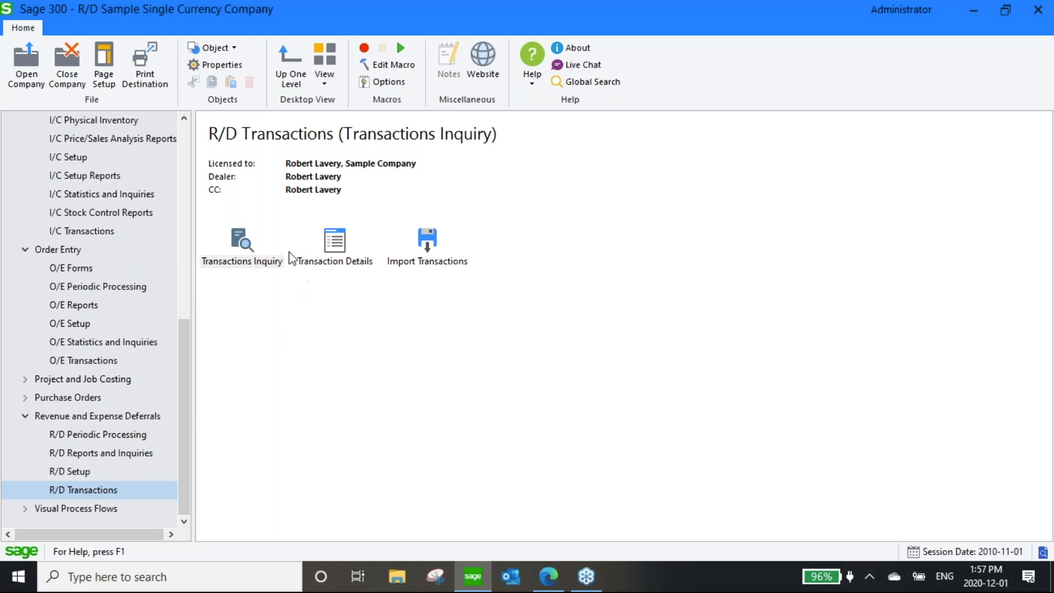
{"action": "double_click", "coordinate": [238, 246]}
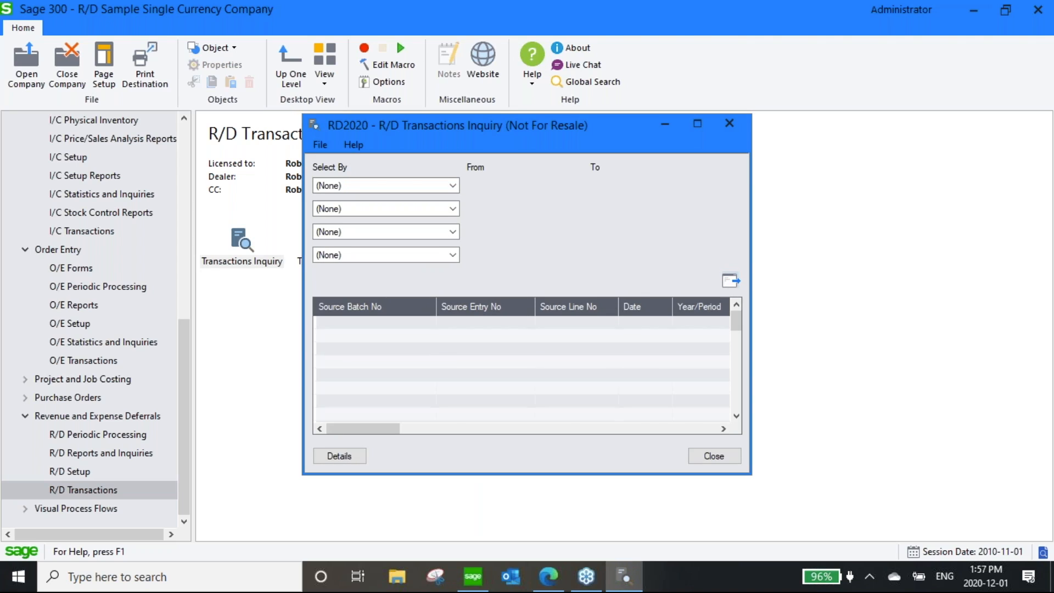
{"action": "left_click", "coordinate": [730, 281]}
{"action": "left_click", "coordinate": [698, 124]}
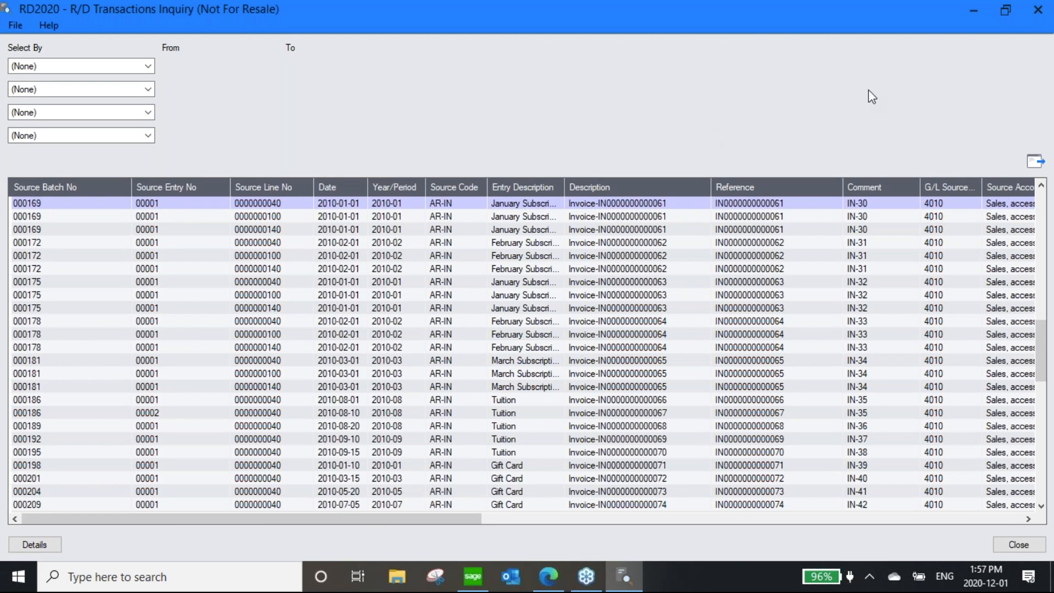
{"action": "left_click", "coordinate": [1038, 10]}
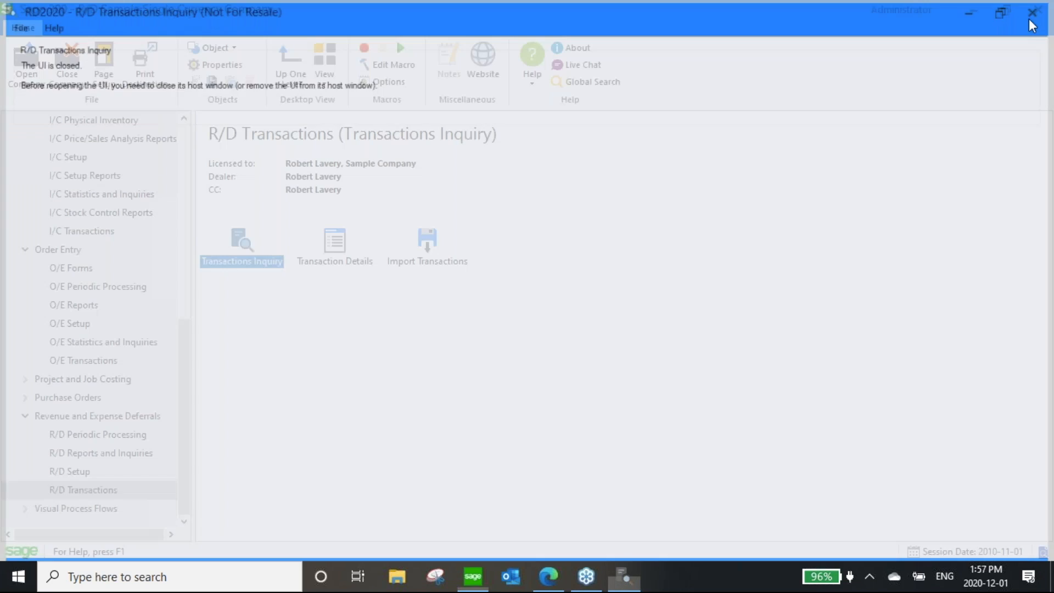
Step: Open the last transaction in R/D Transaction Details and review its deferral settings and full recognition schedule
{"action": "left_click", "coordinate": [334, 242]}
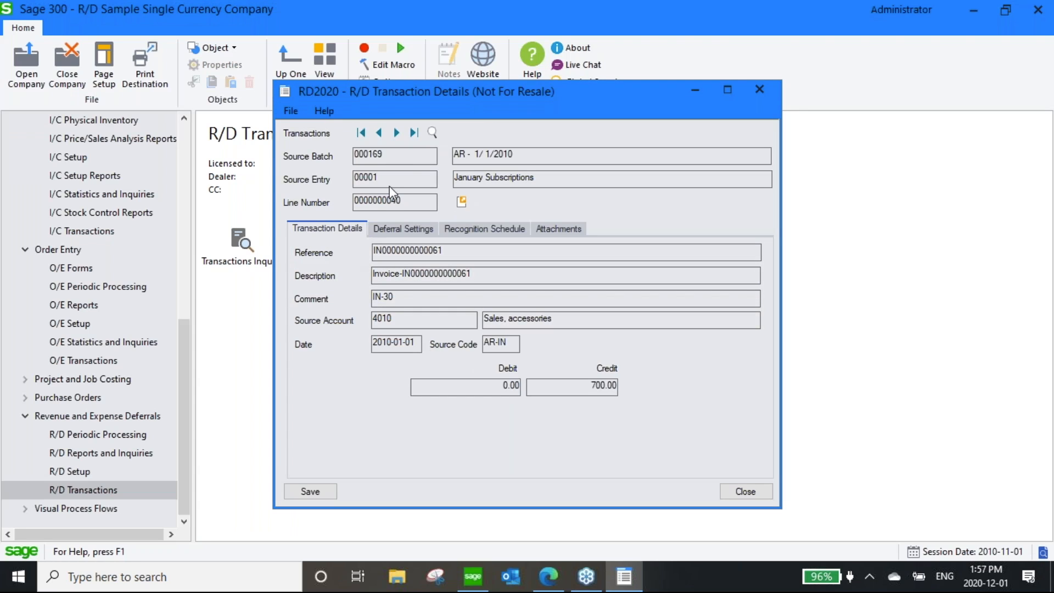
{"action": "left_click", "coordinate": [414, 132]}
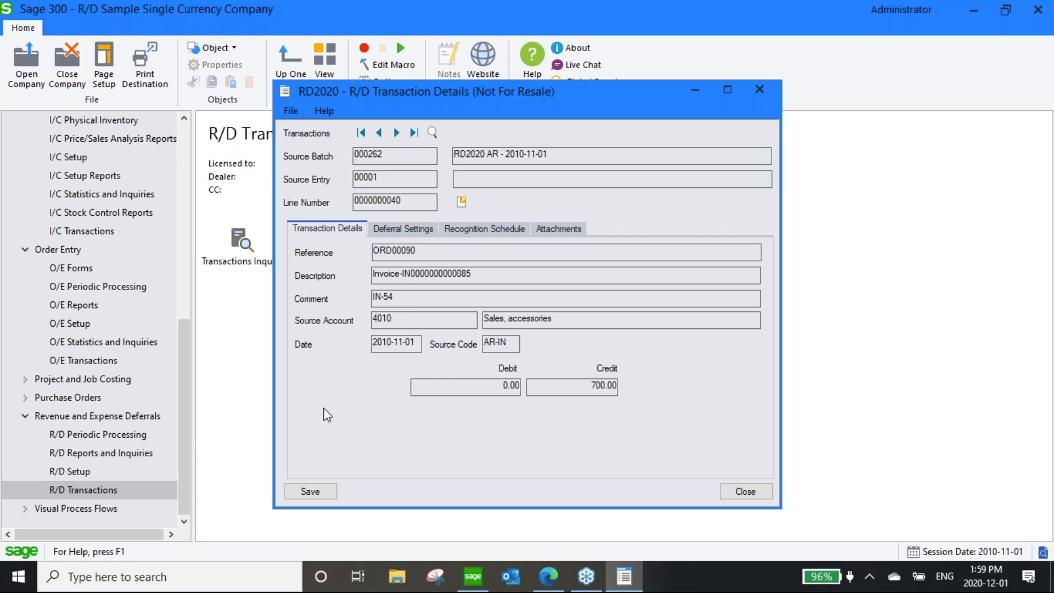
{"action": "left_click", "coordinate": [420, 229]}
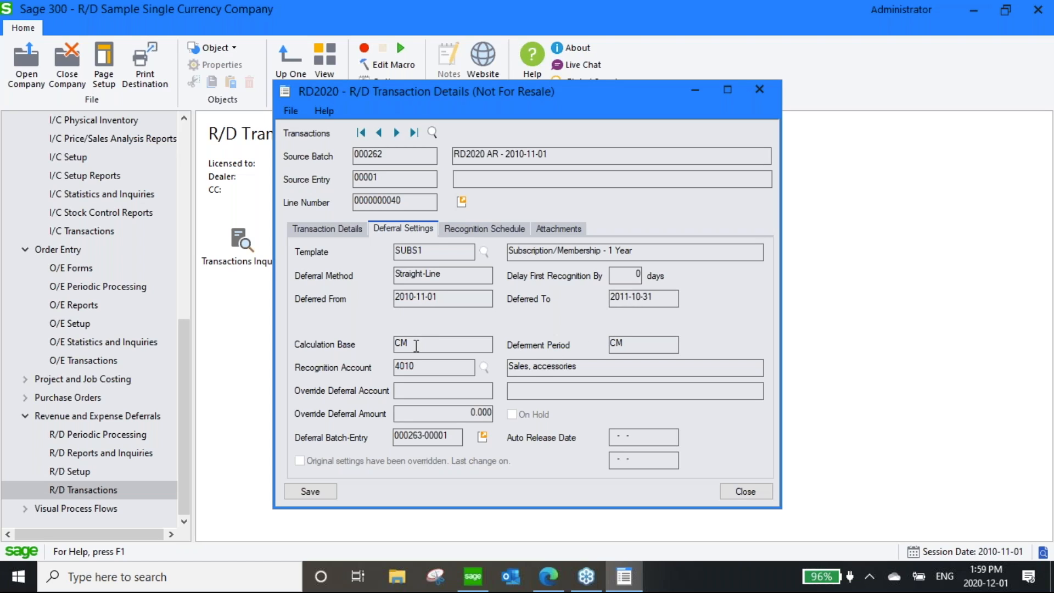
{"action": "left_click", "coordinate": [464, 230]}
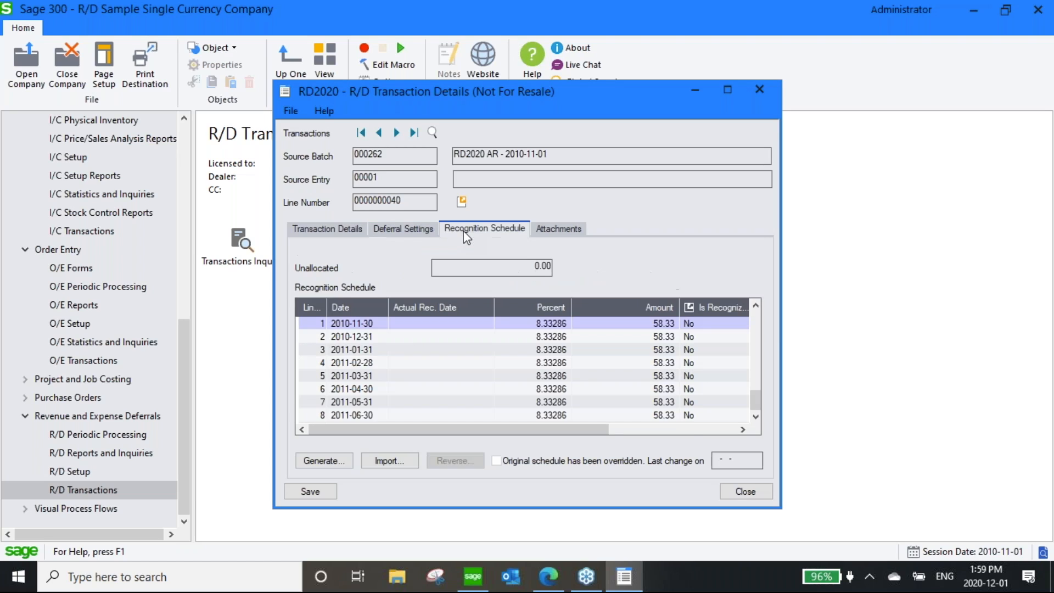
{"action": "left_click", "coordinate": [729, 89]}
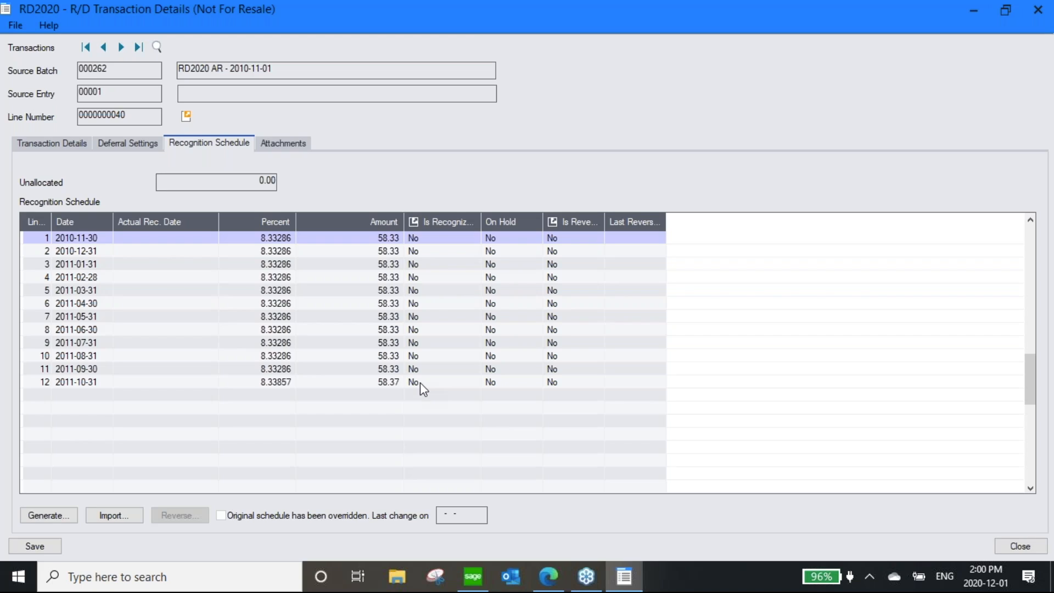
Step: Drill down to the transaction's source G/L journal entry, review its debit and credit lines, close it, and restore the details window size
{"action": "left_click", "coordinate": [187, 117]}
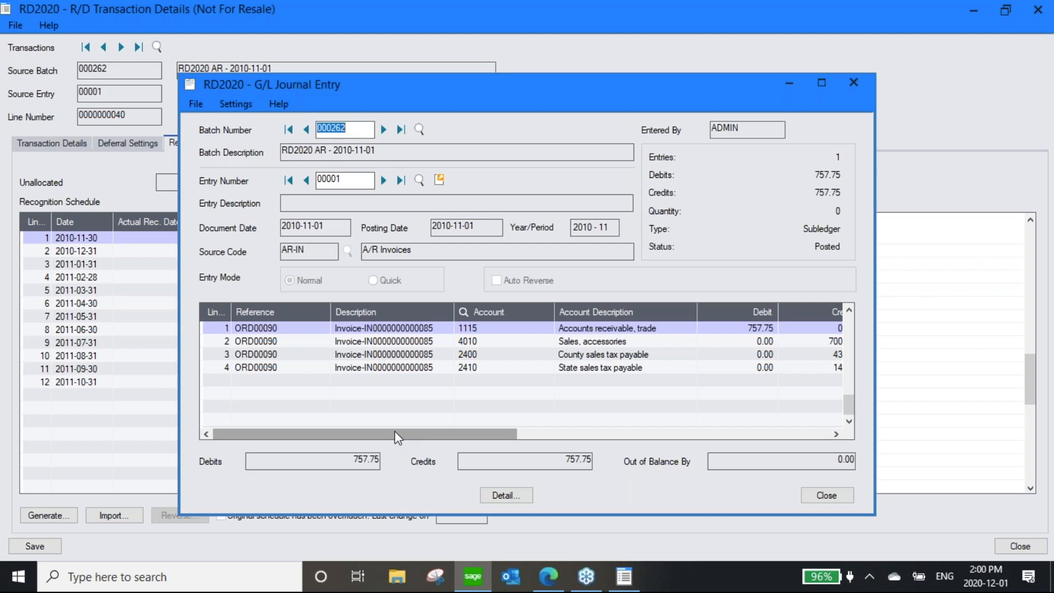
{"action": "left_click_drag", "start_coordinate": [394, 432], "coordinate": [465, 424]}
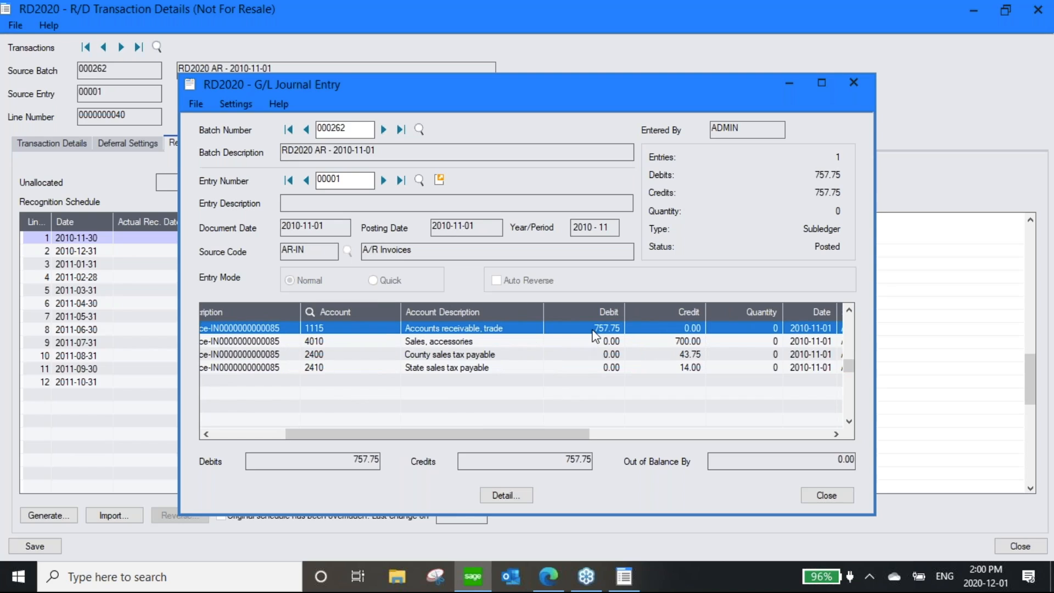
{"action": "left_click", "coordinate": [854, 81]}
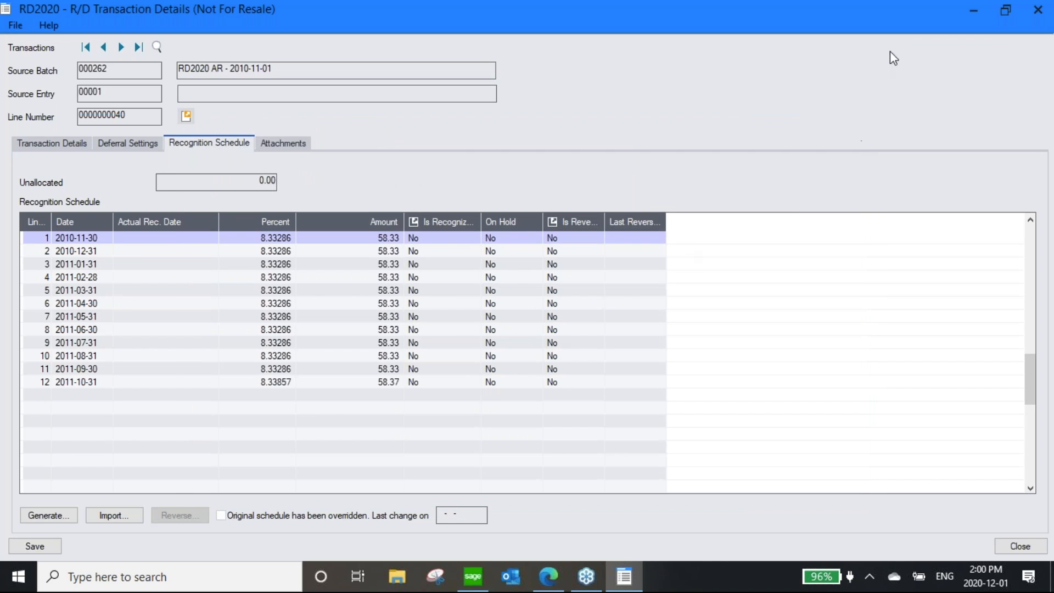
{"action": "left_click", "coordinate": [1006, 10]}
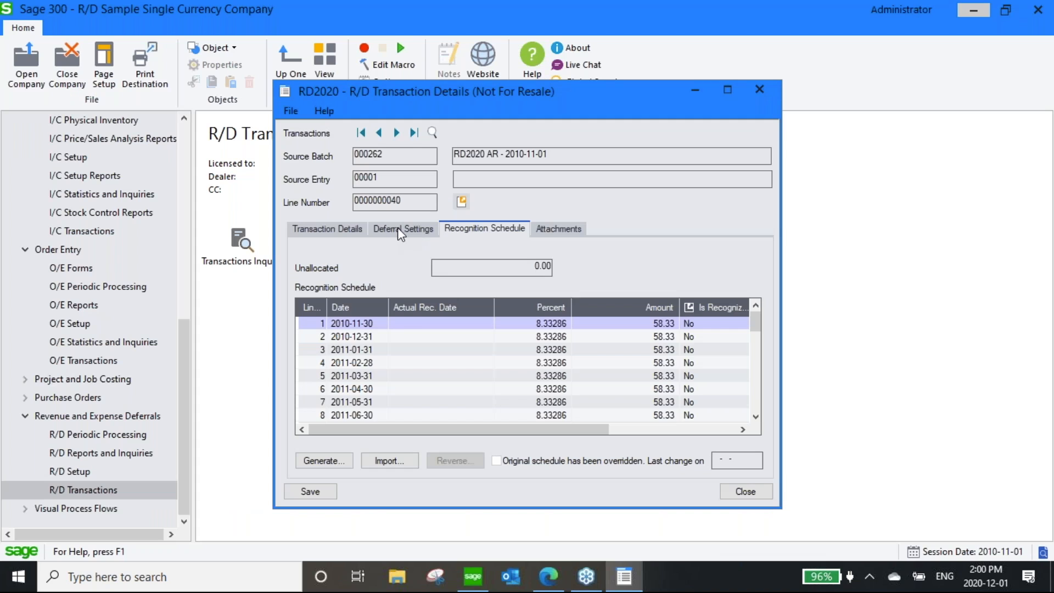
Step: Drill down from the deferral settings to the deferral journal entry, close it, and view the transaction's attachments before closing Transaction Details
{"action": "left_click", "coordinate": [315, 228]}
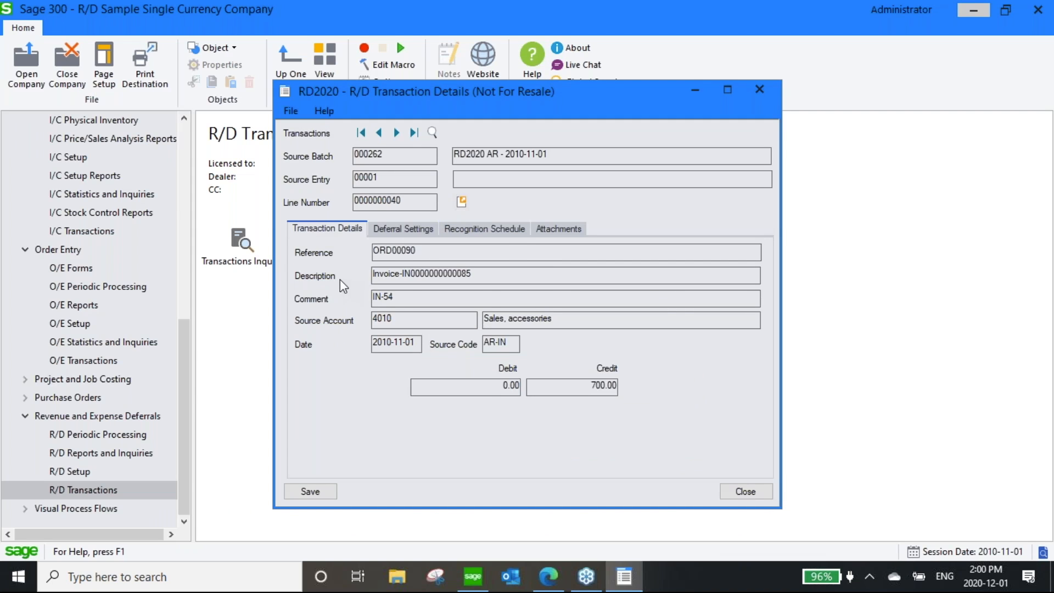
{"action": "left_click", "coordinate": [401, 230]}
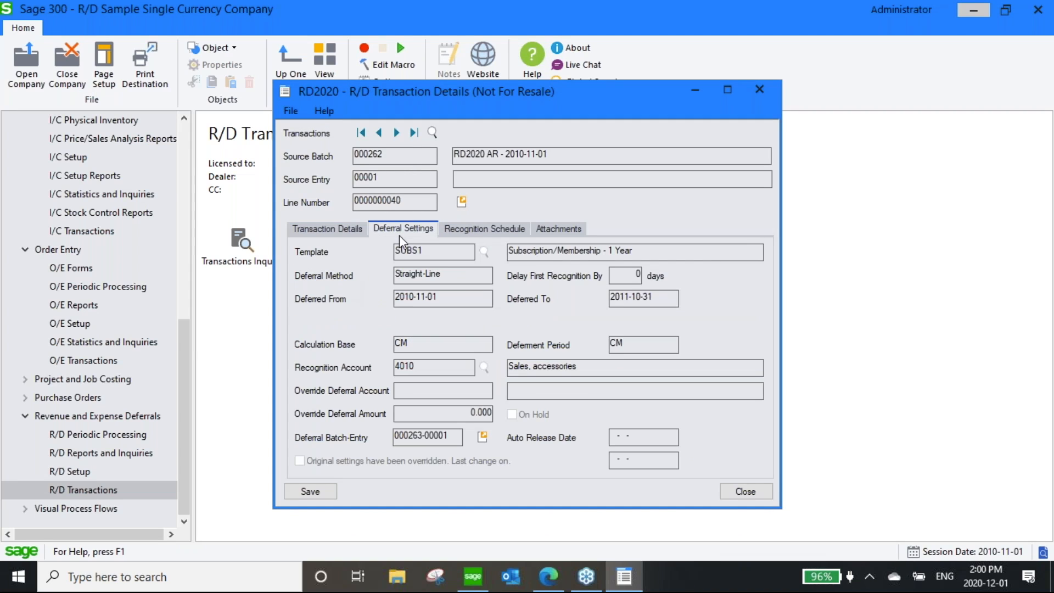
{"action": "left_click", "coordinate": [483, 436]}
{"action": "left_click_drag", "start_coordinate": [464, 437], "coordinate": [539, 434]}
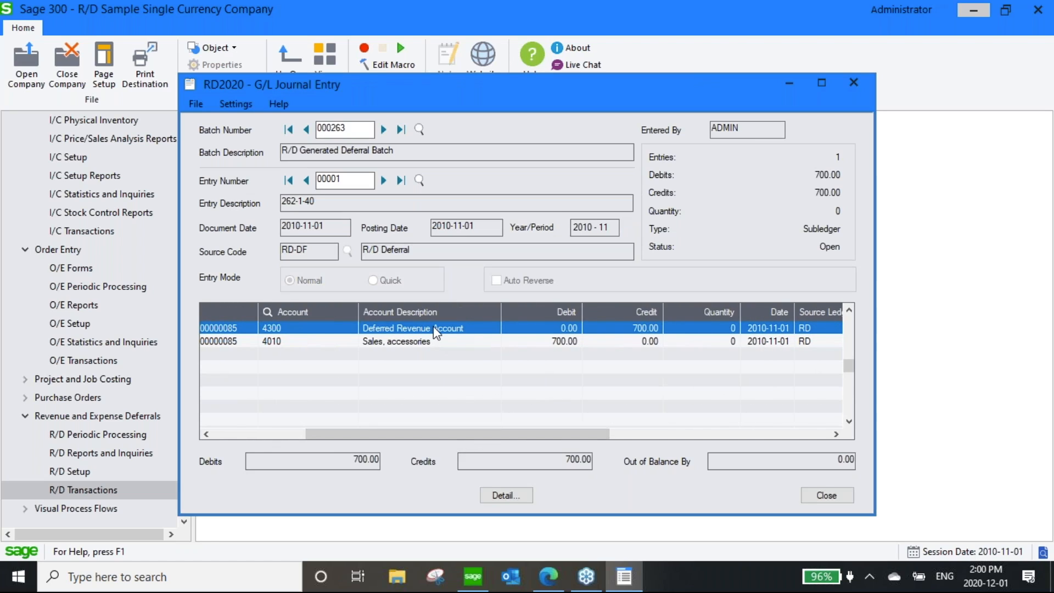
{"action": "left_click", "coordinate": [854, 82]}
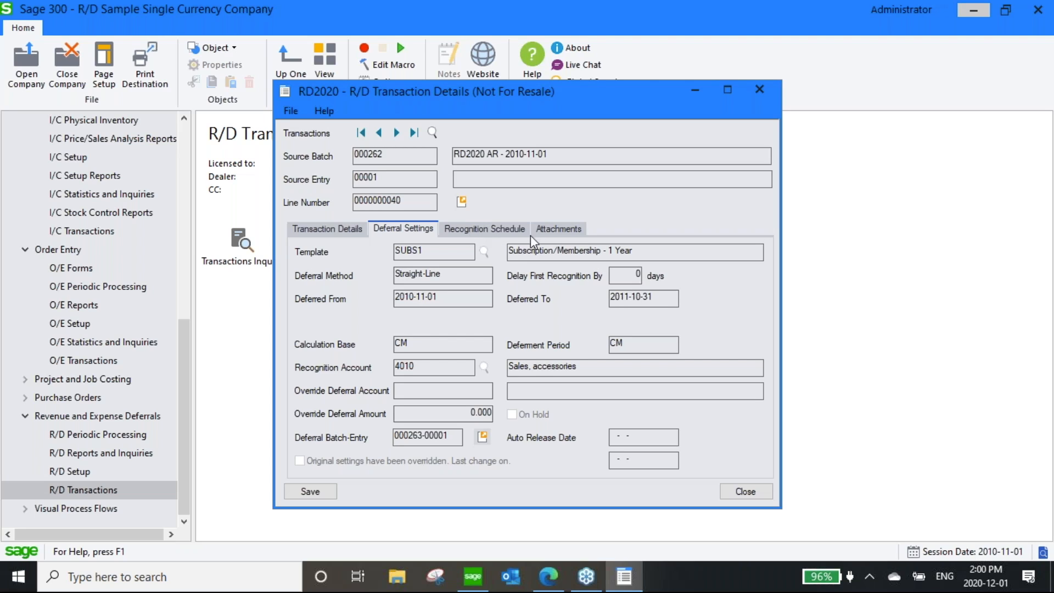
{"action": "left_click", "coordinate": [572, 232]}
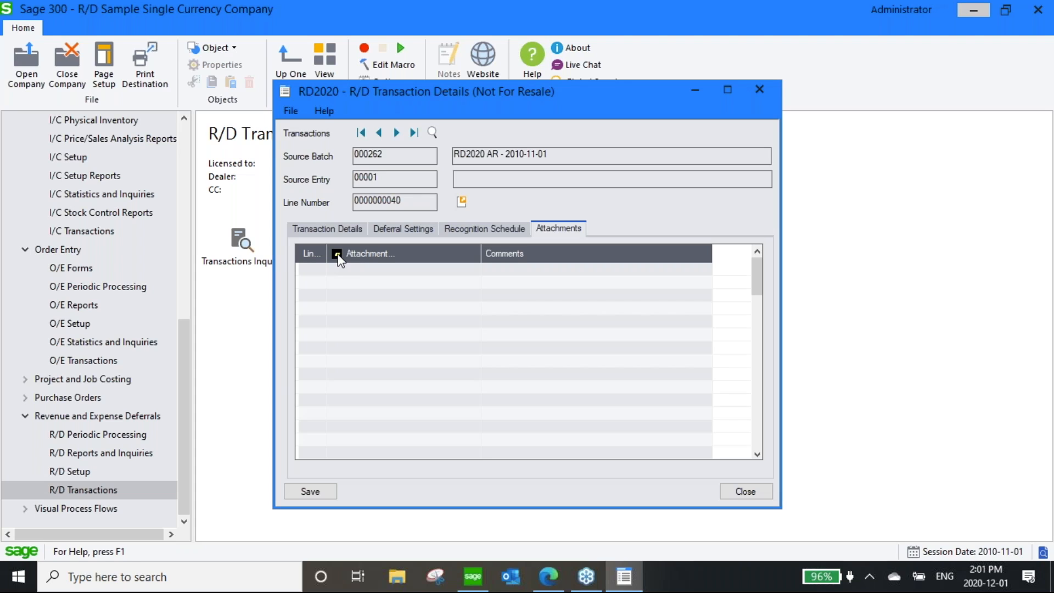
{"action": "left_click", "coordinate": [760, 88]}
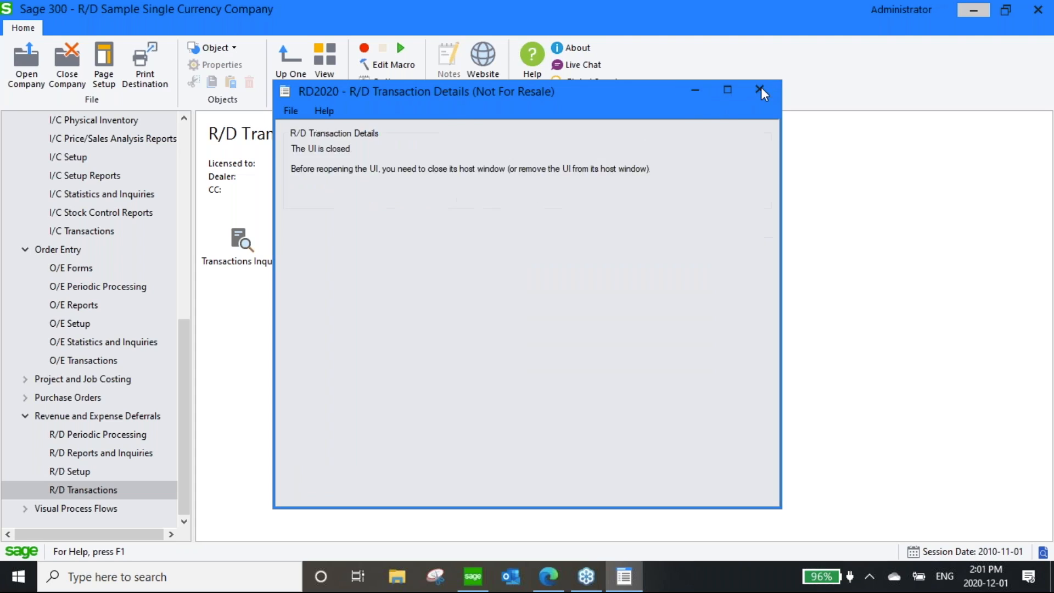
Step: Open the R/D Audit Log report and review its selection criteria, report types and sort options, leaving it sorted by G/L Account
{"action": "left_click", "coordinate": [111, 456]}
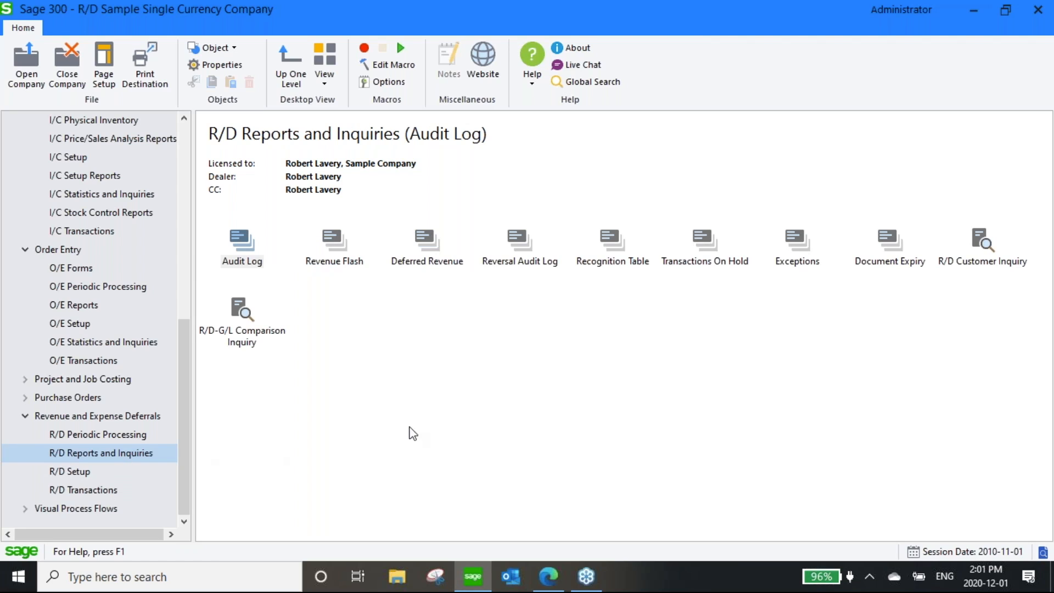
{"action": "left_click", "coordinate": [797, 264]}
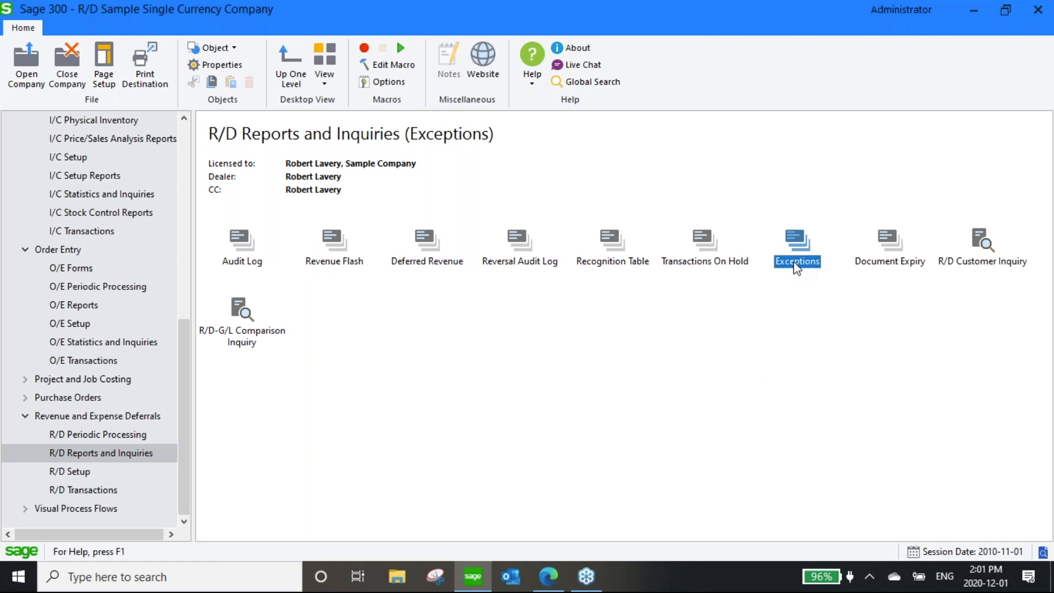
{"action": "left_click", "coordinate": [246, 247]}
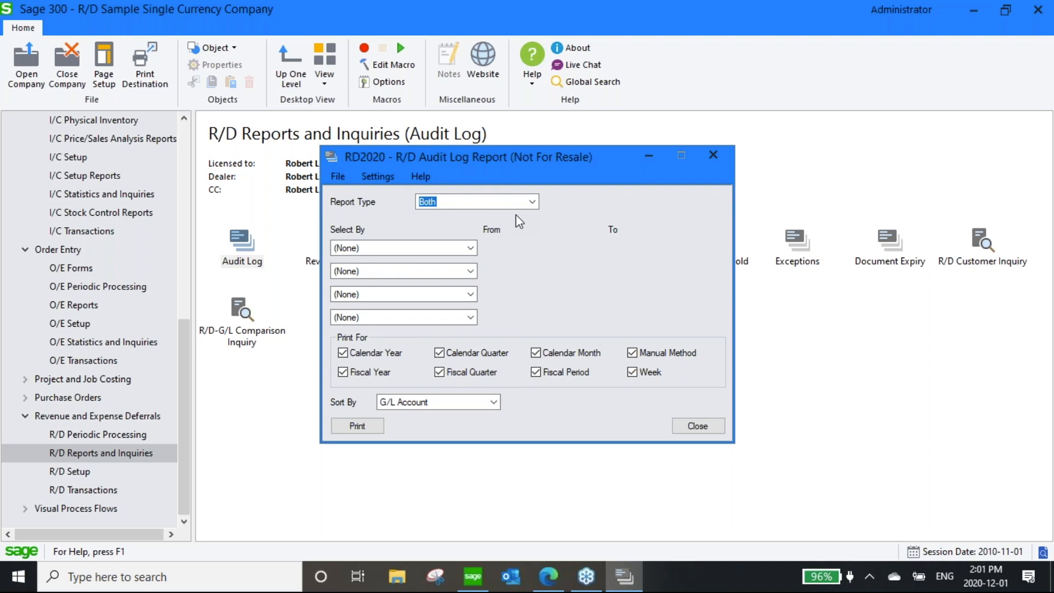
{"action": "left_click", "coordinate": [470, 248]}
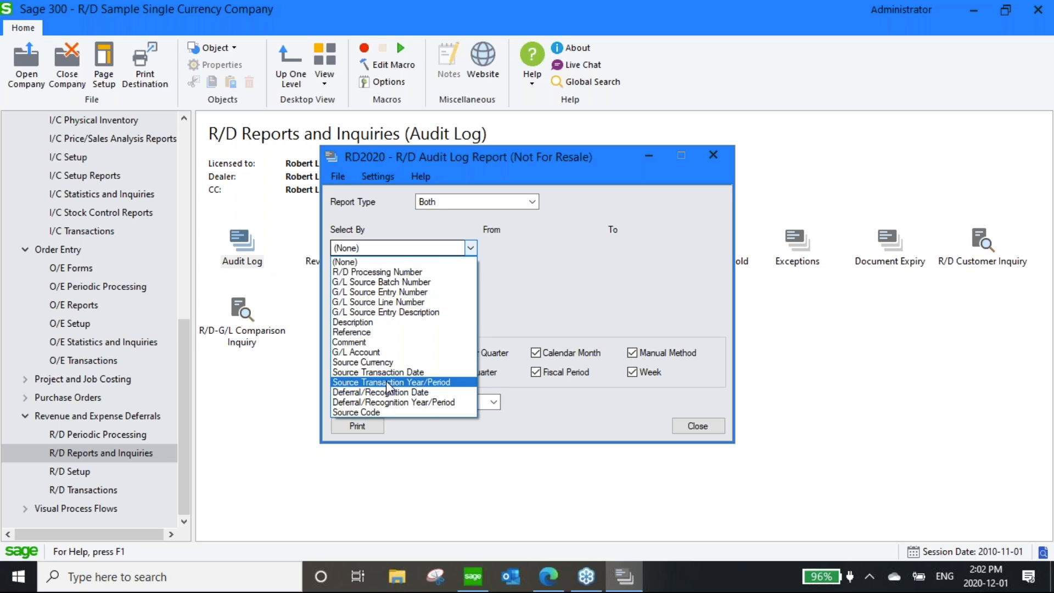
{"action": "left_click", "coordinate": [405, 247]}
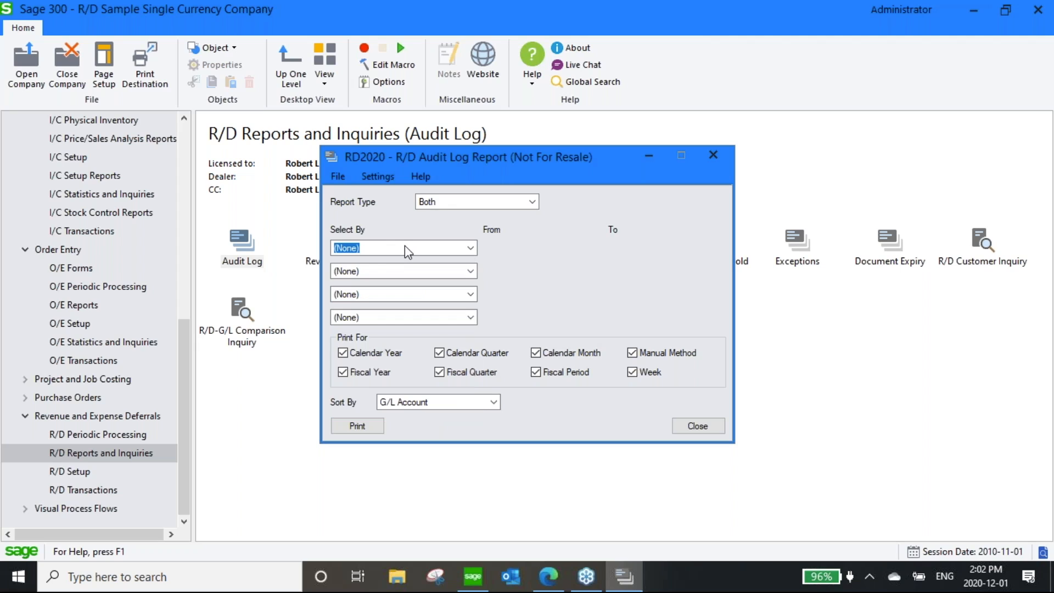
{"action": "left_click", "coordinate": [532, 202]}
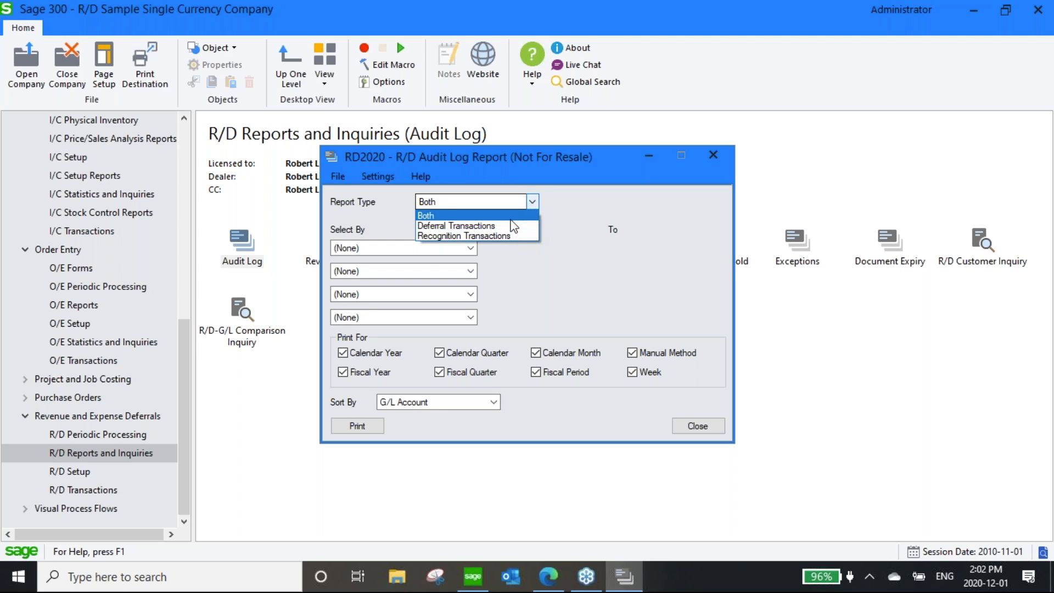
{"action": "left_click", "coordinate": [471, 401]}
{"action": "left_click", "coordinate": [472, 400]}
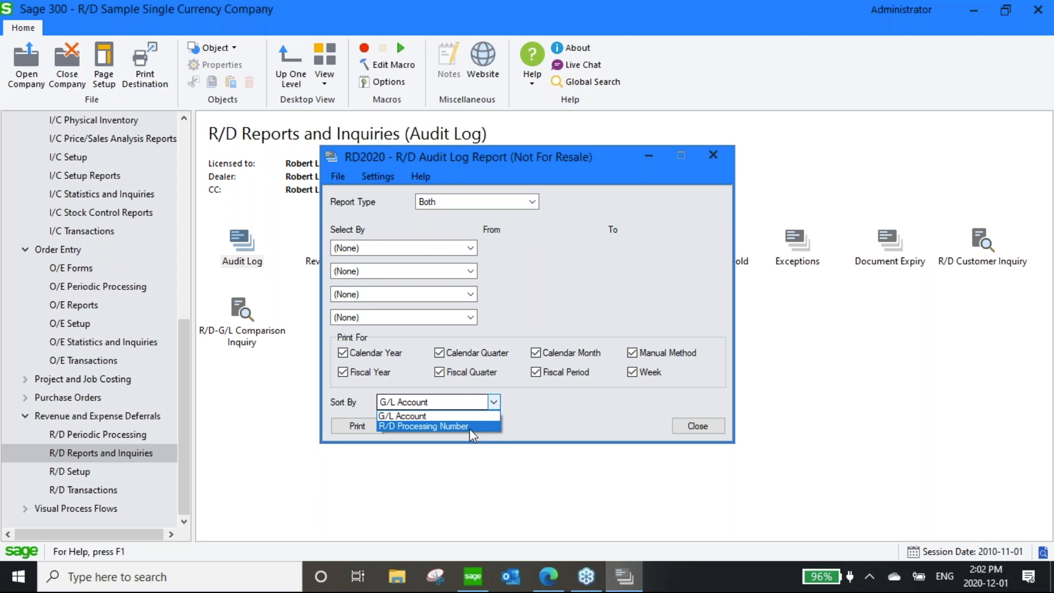
{"action": "left_click", "coordinate": [464, 416]}
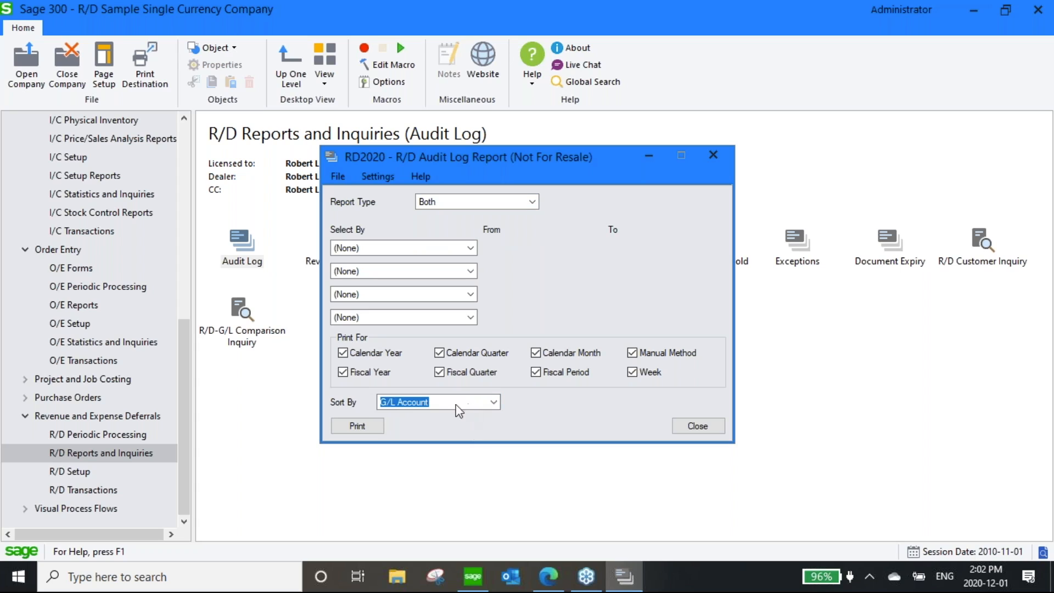
Step: Preview the R/D Audit Log for both transaction types, examine the deferral and recognition lines for account 4010, and close the report
{"action": "left_click", "coordinate": [352, 426]}
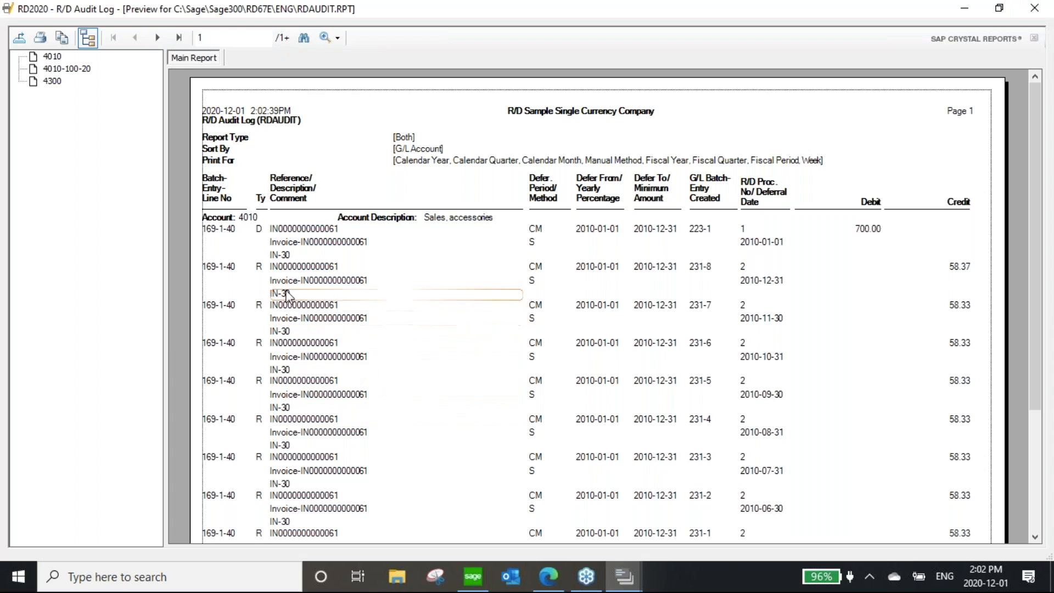
{"action": "left_click", "coordinate": [242, 220]}
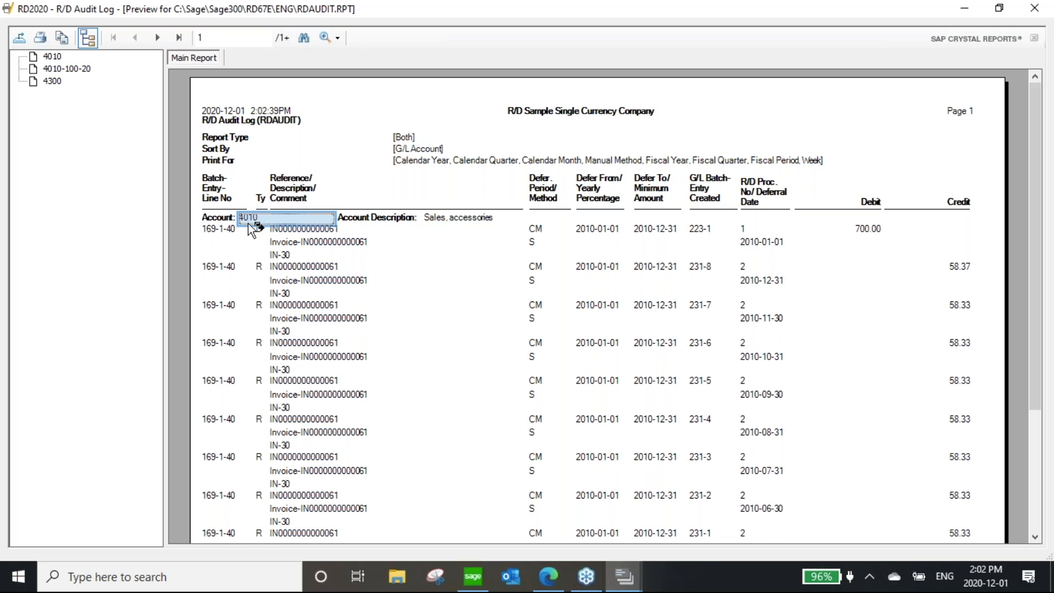
{"action": "left_click", "coordinate": [225, 233]}
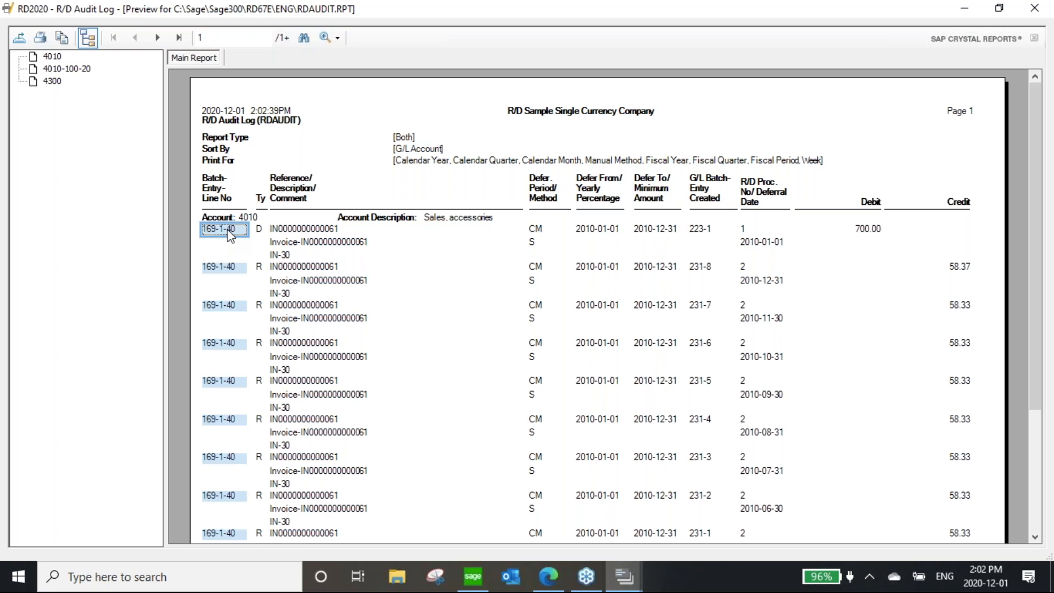
{"action": "left_click", "coordinate": [316, 232]}
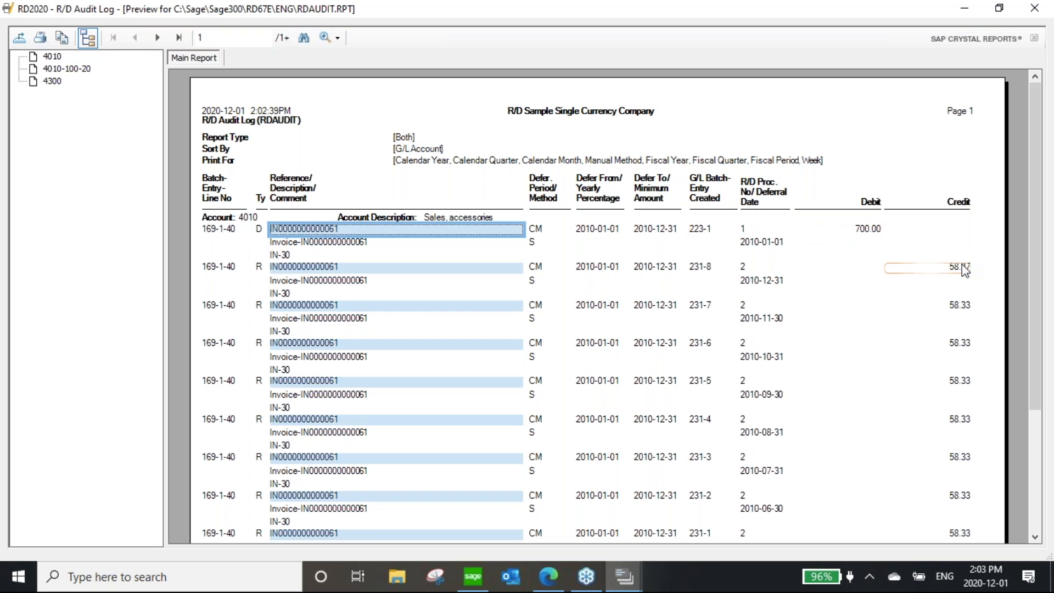
{"action": "left_click", "coordinate": [1036, 10]}
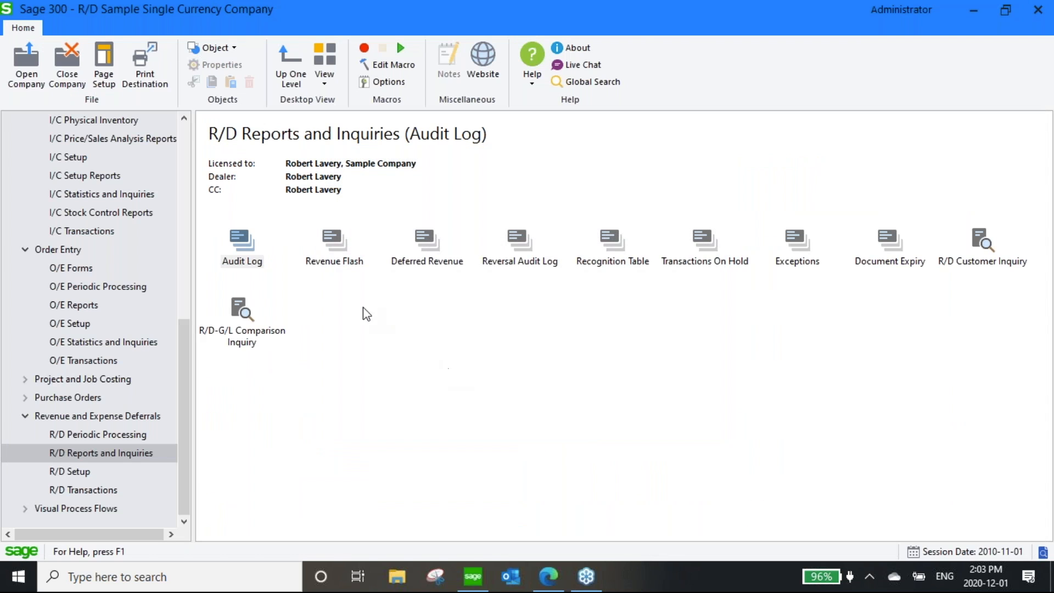
Step: Preview the R/D Recognition Table report without filters, review the scheduled recognition lines, and close the report
{"action": "double_click", "coordinate": [613, 258]}
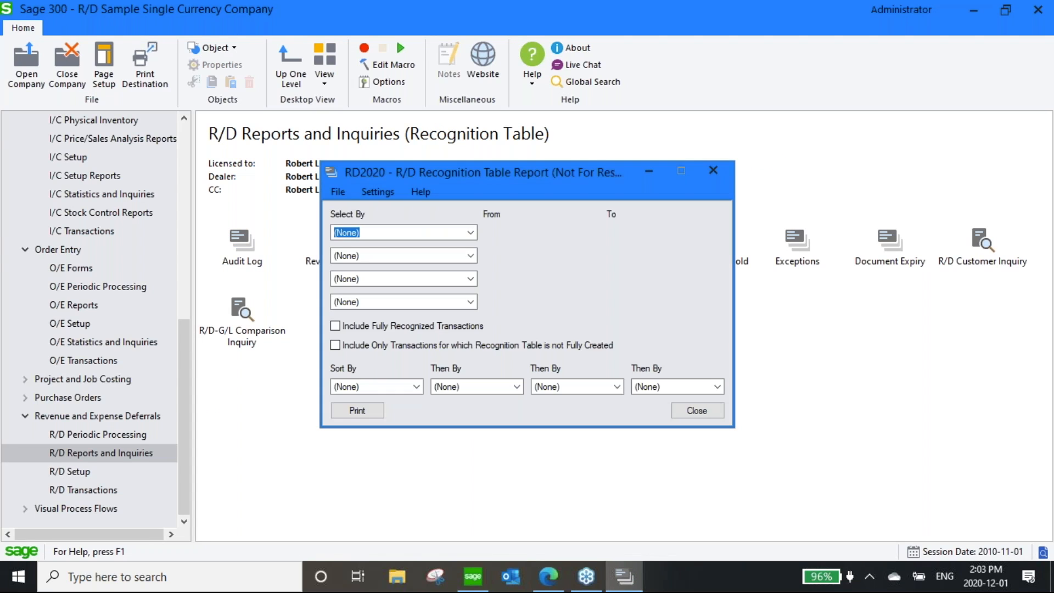
{"action": "left_click", "coordinate": [347, 411]}
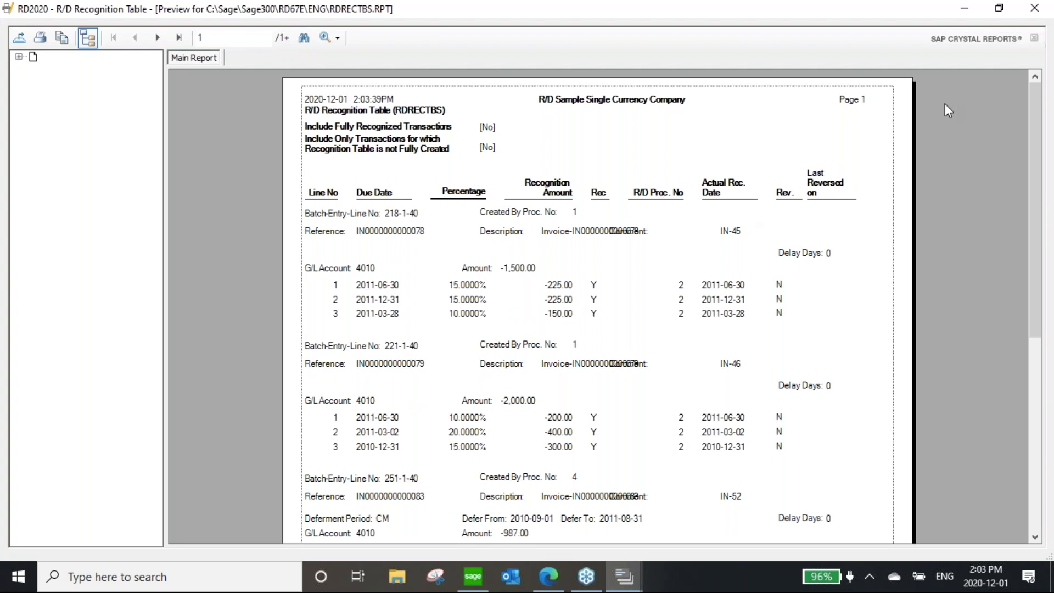
{"action": "left_click", "coordinate": [1040, 13]}
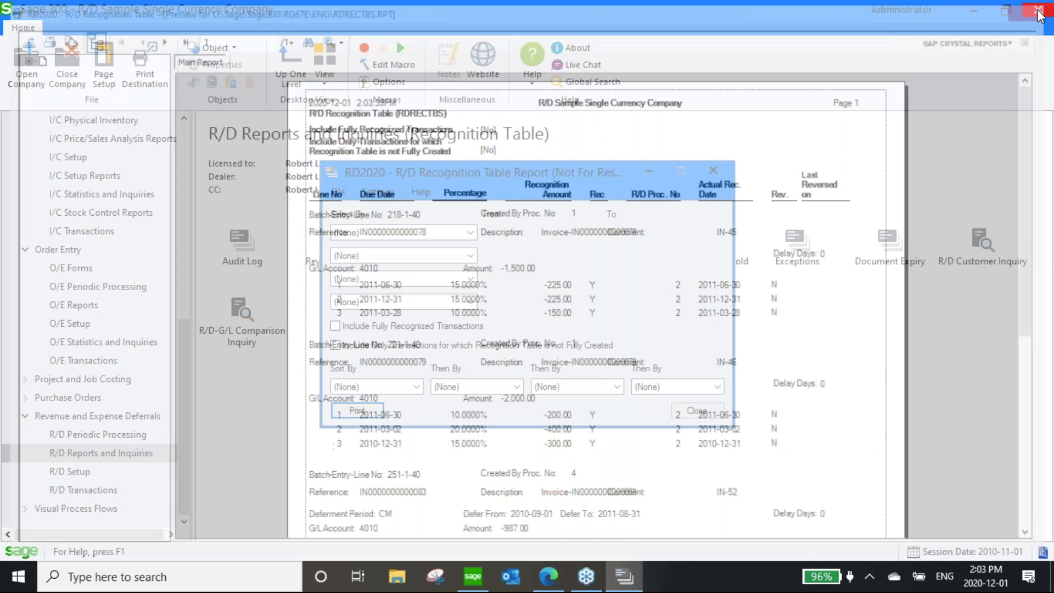
{"action": "left_click", "coordinate": [711, 170]}
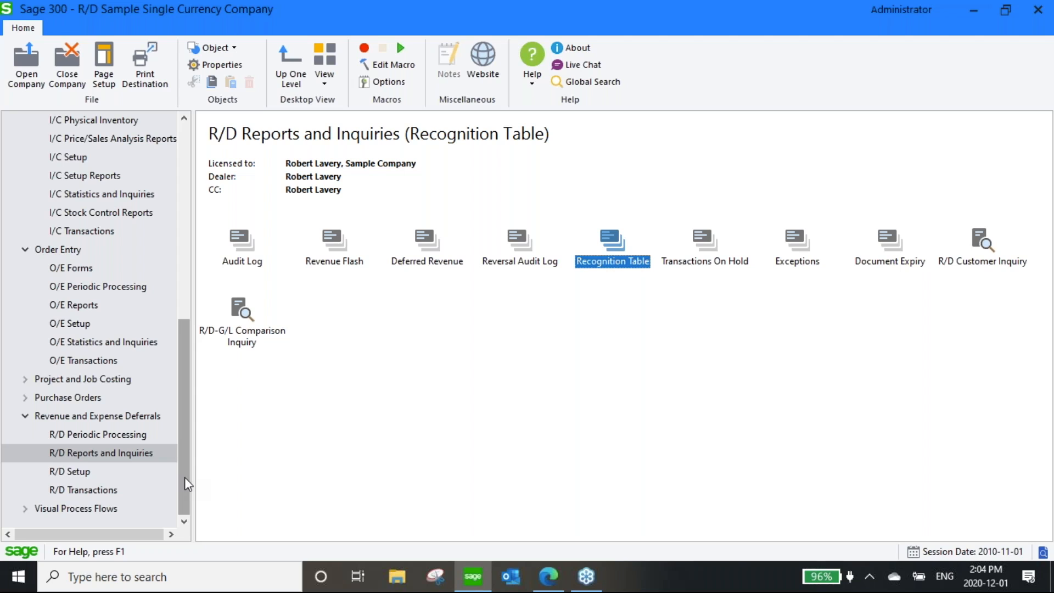
Step: Look over the programs available under R/D Setup and R/D Transactions, including Import Transactions
{"action": "left_click", "coordinate": [83, 475]}
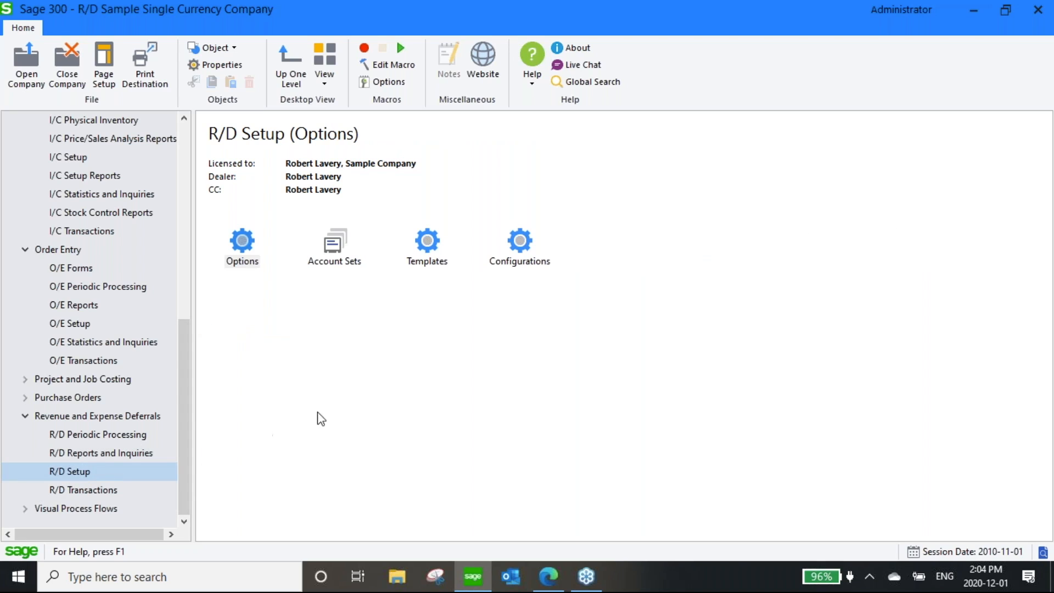
{"action": "left_click", "coordinate": [90, 491]}
{"action": "left_click", "coordinate": [80, 470]}
{"action": "left_click", "coordinate": [90, 490]}
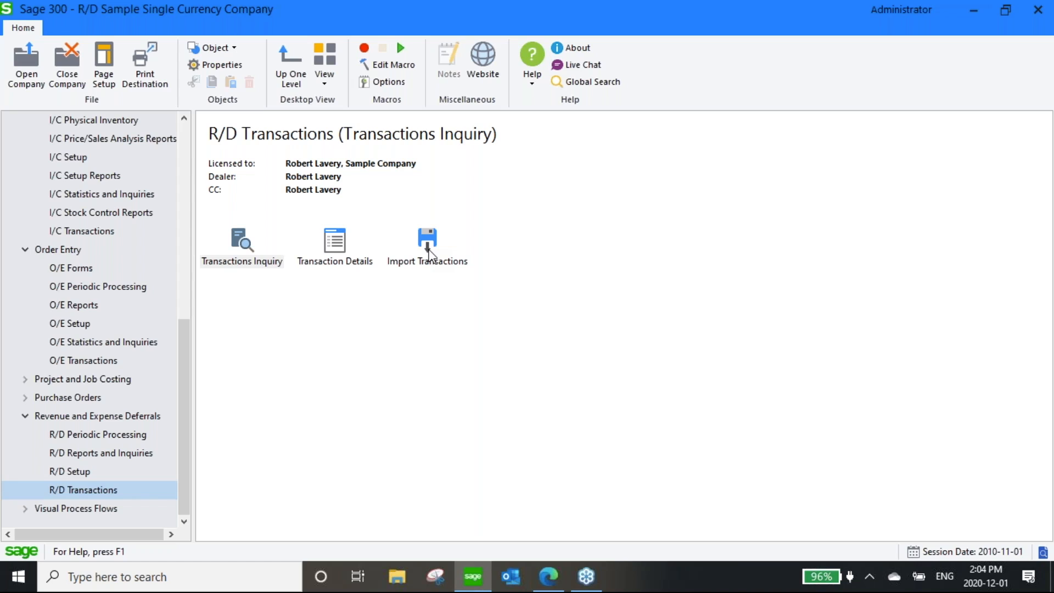
Step: Open the R/D Deferred Revenue report and review its aging periods and selection criteria without changing them
{"action": "left_click", "coordinate": [107, 453]}
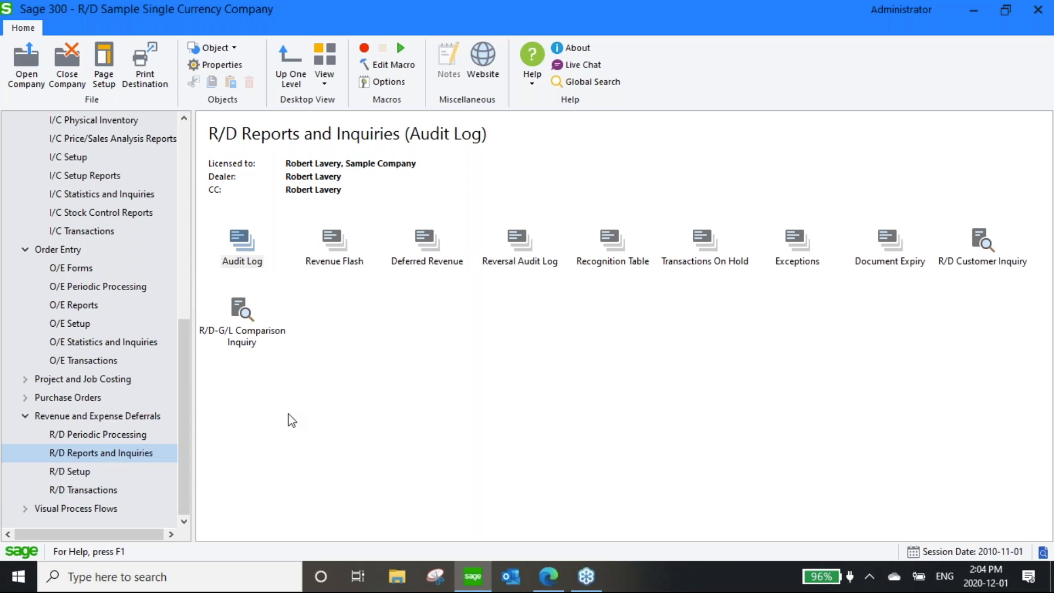
{"action": "left_click", "coordinate": [427, 242]}
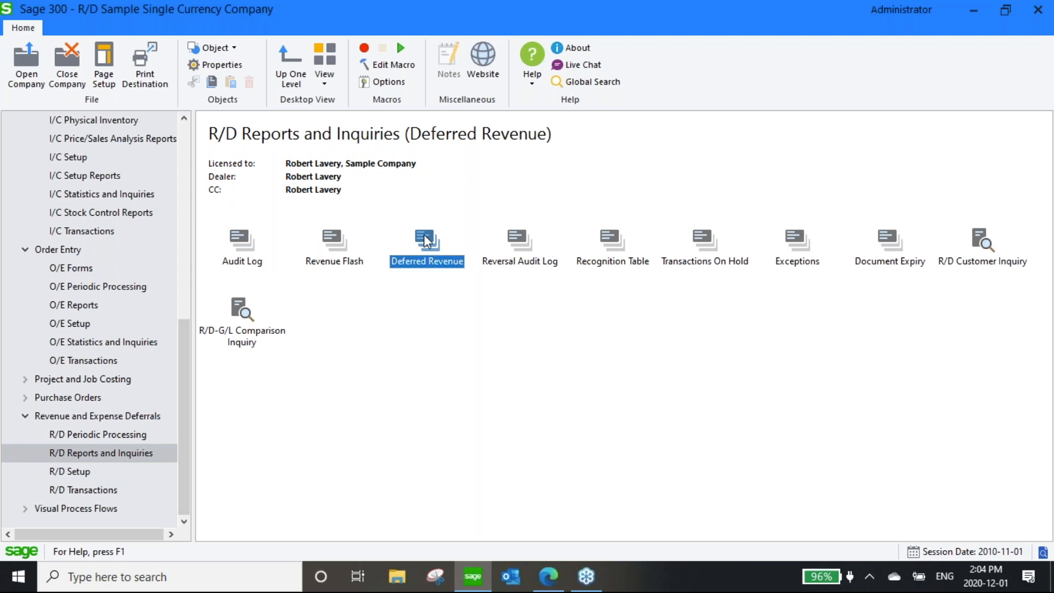
{"action": "double_click", "coordinate": [426, 241]}
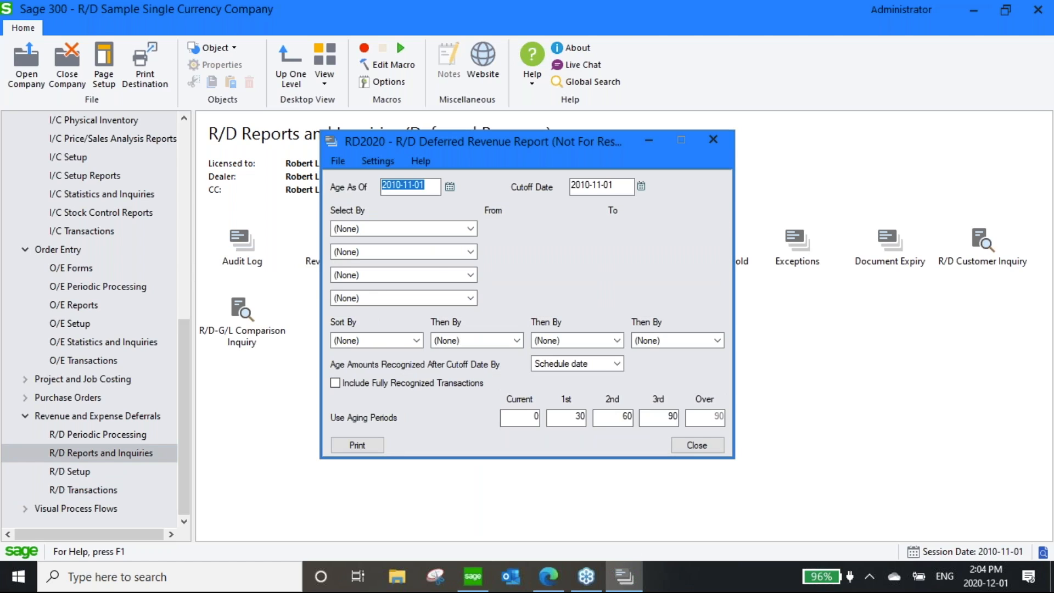
{"action": "left_click", "coordinate": [628, 418]}
{"action": "left_click", "coordinate": [670, 417]}
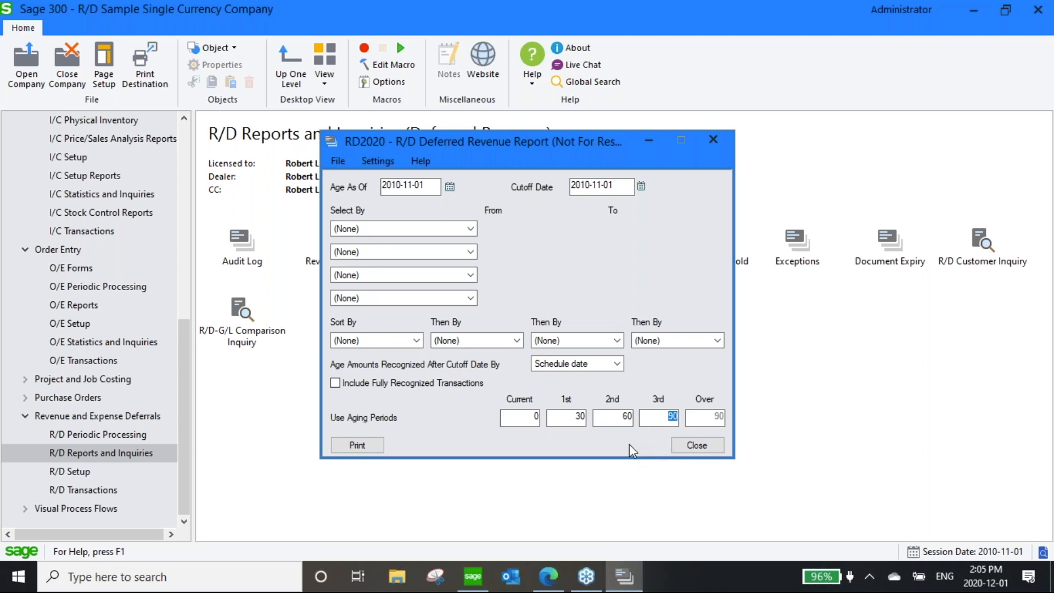
{"action": "left_click", "coordinate": [574, 417]}
{"action": "left_click", "coordinate": [470, 228]}
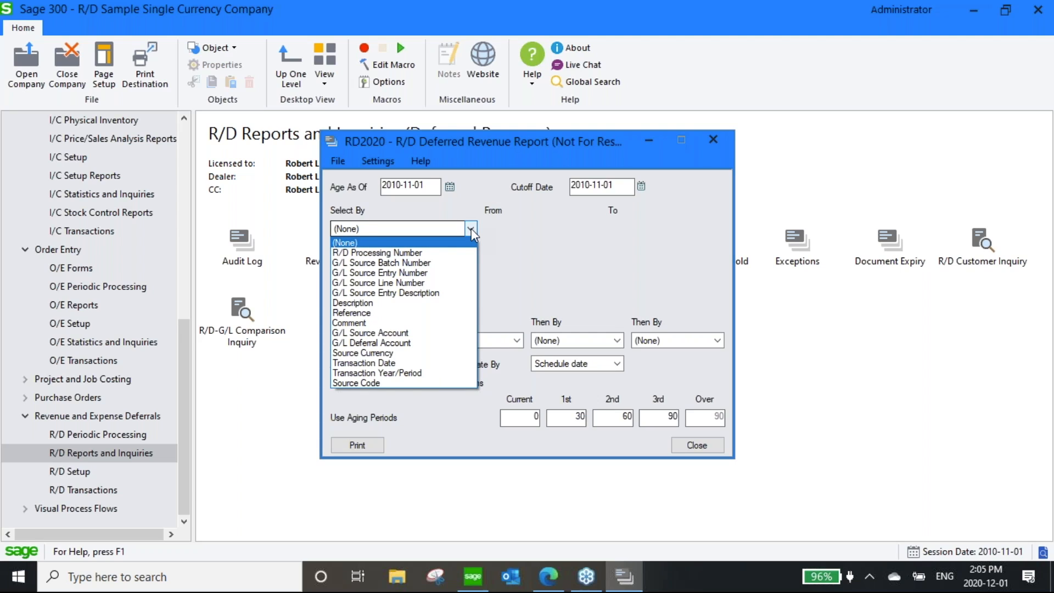
{"action": "left_click", "coordinate": [471, 229]}
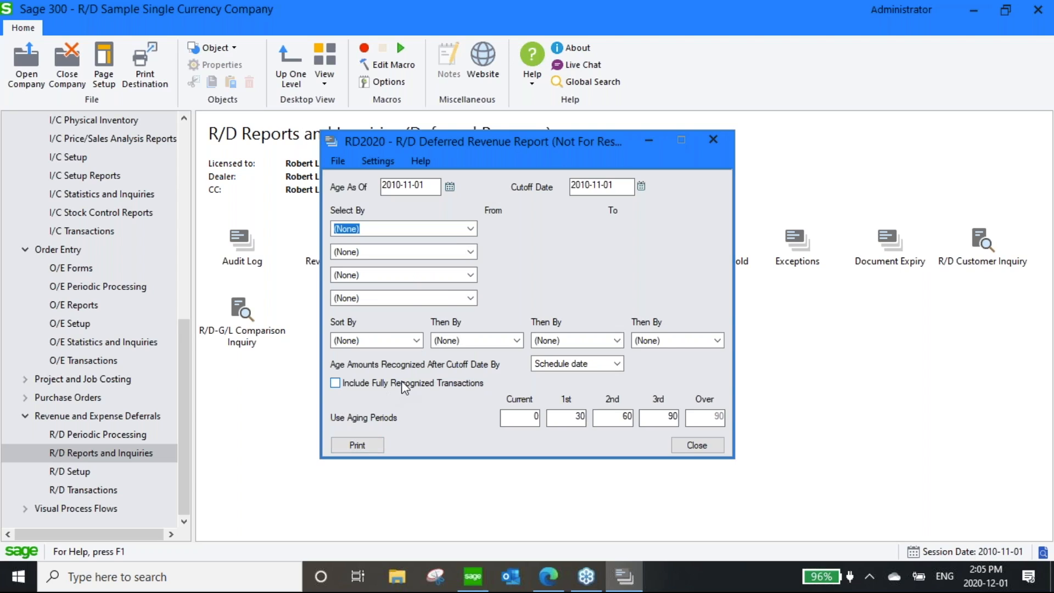
Step: Preview the R/D Deferred Revenue report aged as of 2010-11-01, review the recognized and aged deferred amounts, and close the report
{"action": "left_click", "coordinate": [361, 446]}
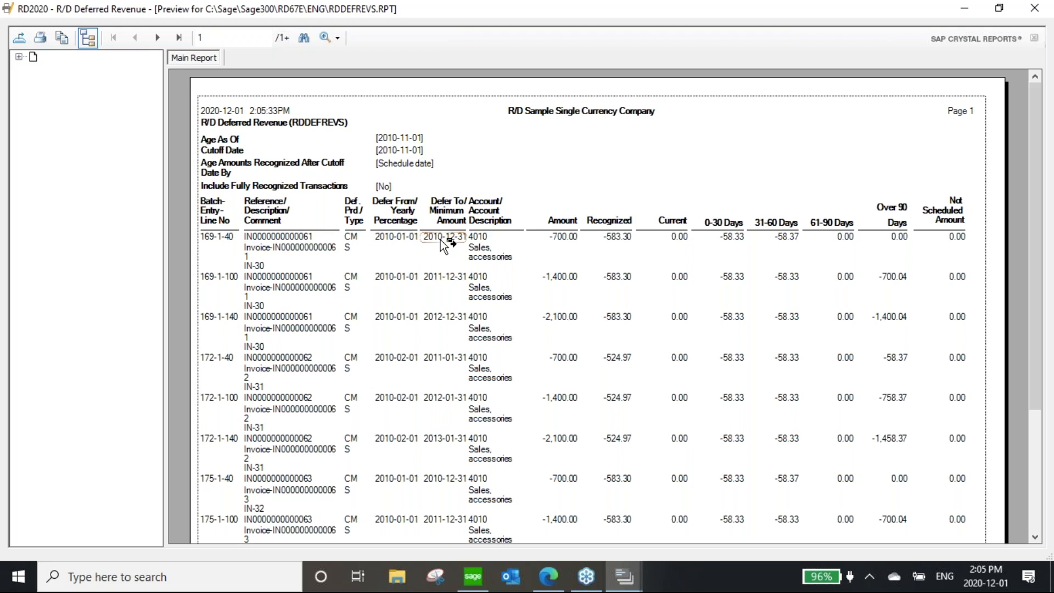
{"action": "left_click", "coordinate": [1033, 9]}
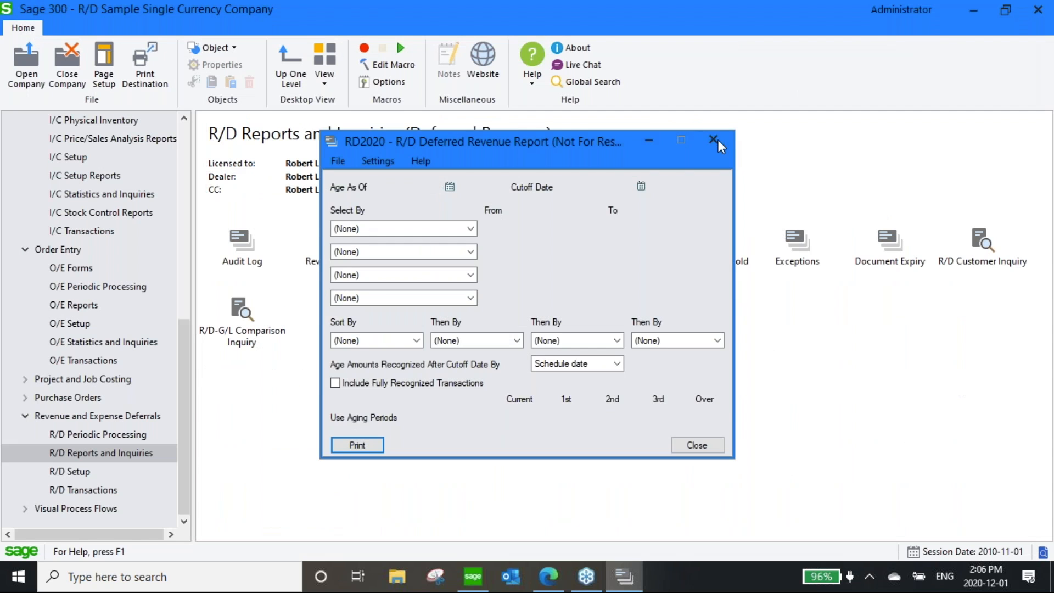
{"action": "left_click", "coordinate": [714, 140]}
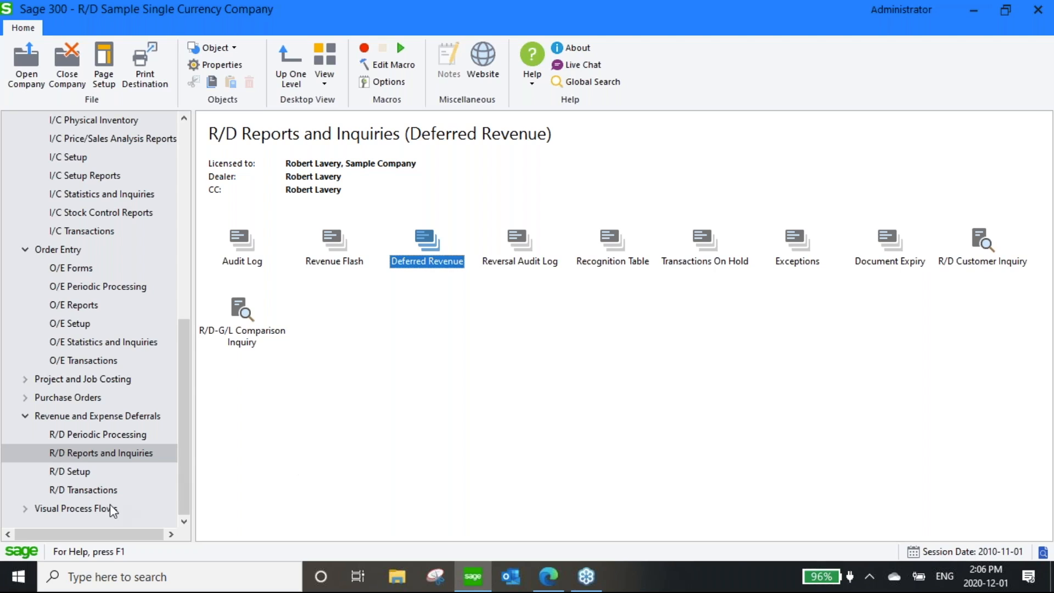
Step: Open R/D Options from R/D Setup, view the Overview topic in the Revenue and Expense Deferrals help, and close both windows
{"action": "left_click", "coordinate": [89, 489]}
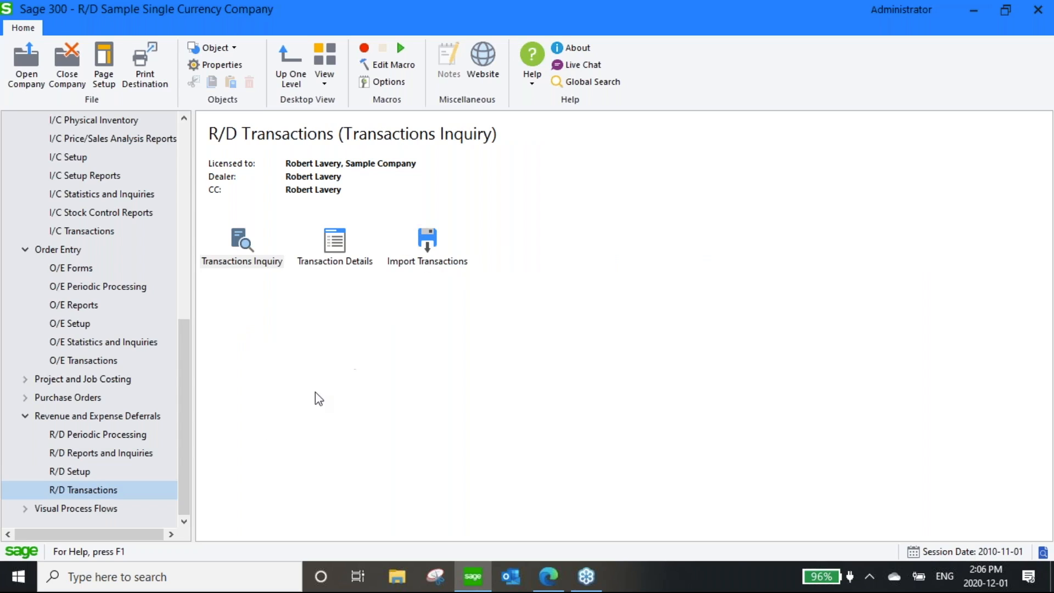
{"action": "left_click", "coordinate": [102, 471]}
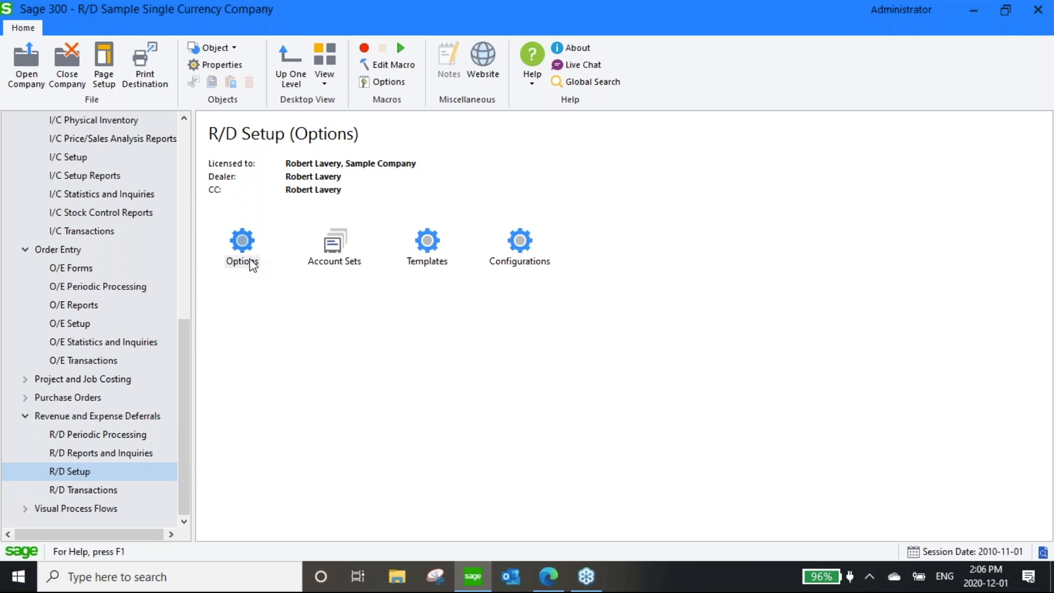
{"action": "left_click", "coordinate": [432, 253]}
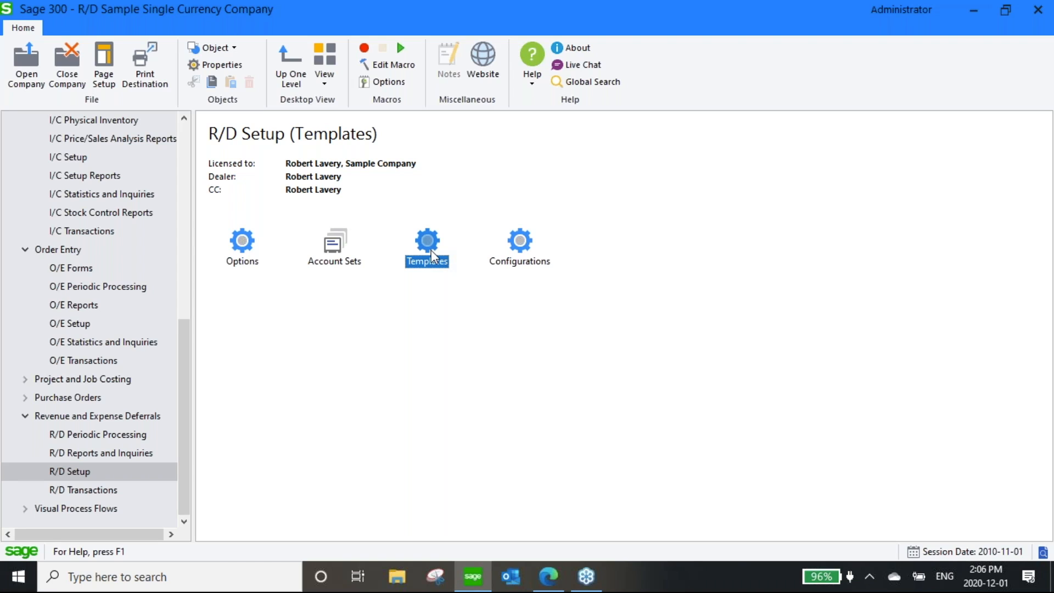
{"action": "double_click", "coordinate": [242, 240]}
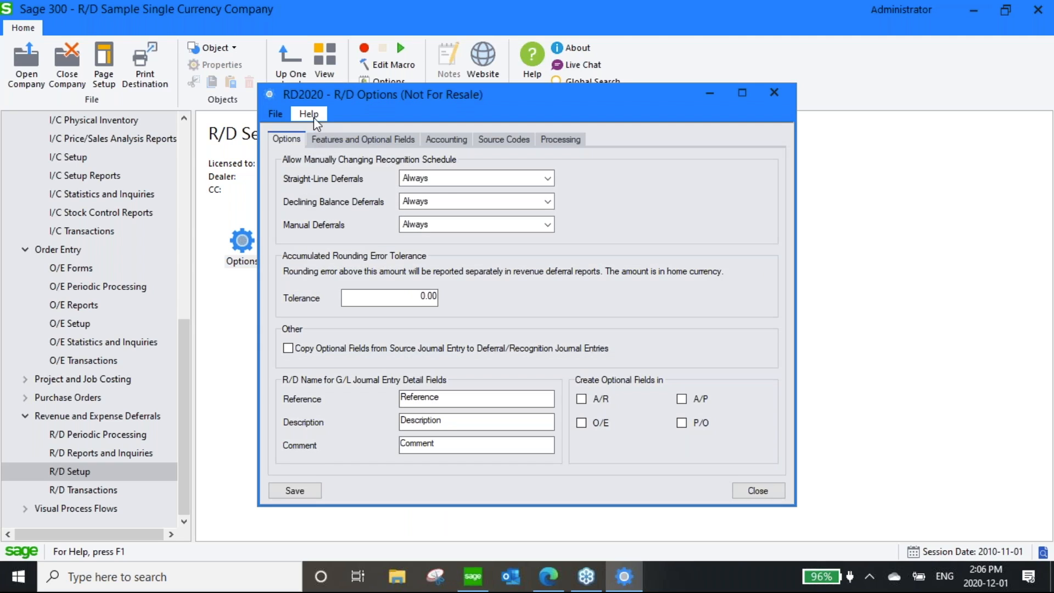
{"action": "left_click", "coordinate": [309, 114]}
{"action": "left_click", "coordinate": [324, 134]}
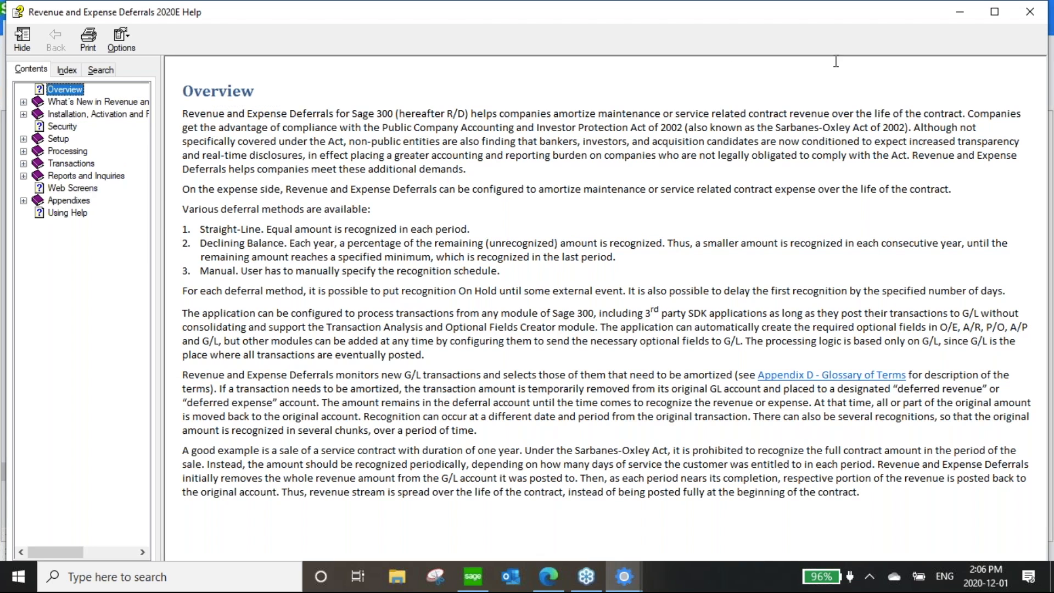
{"action": "left_click", "coordinate": [1035, 16]}
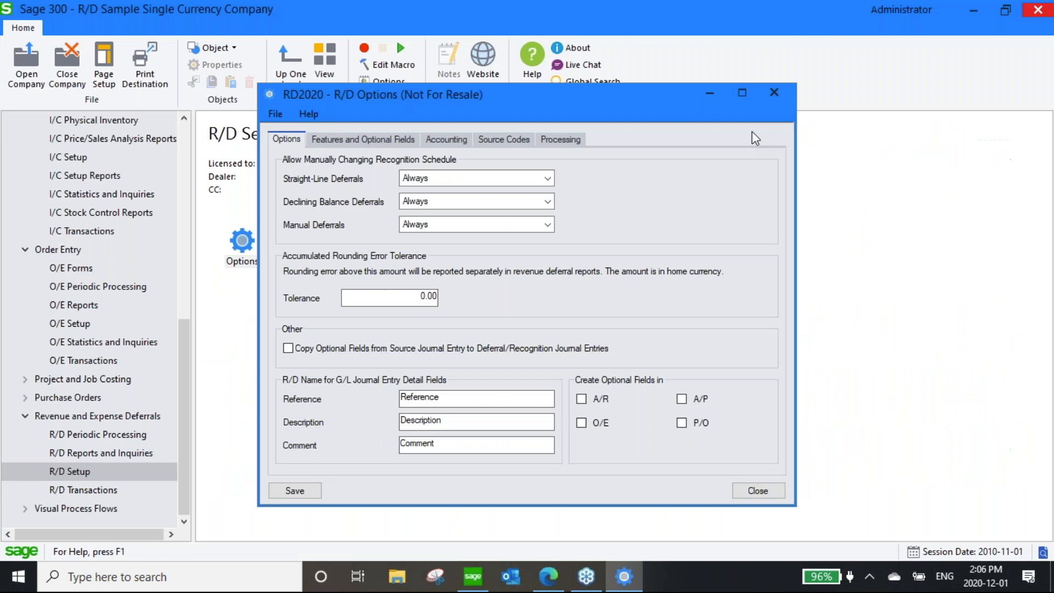
{"action": "left_click", "coordinate": [785, 96]}
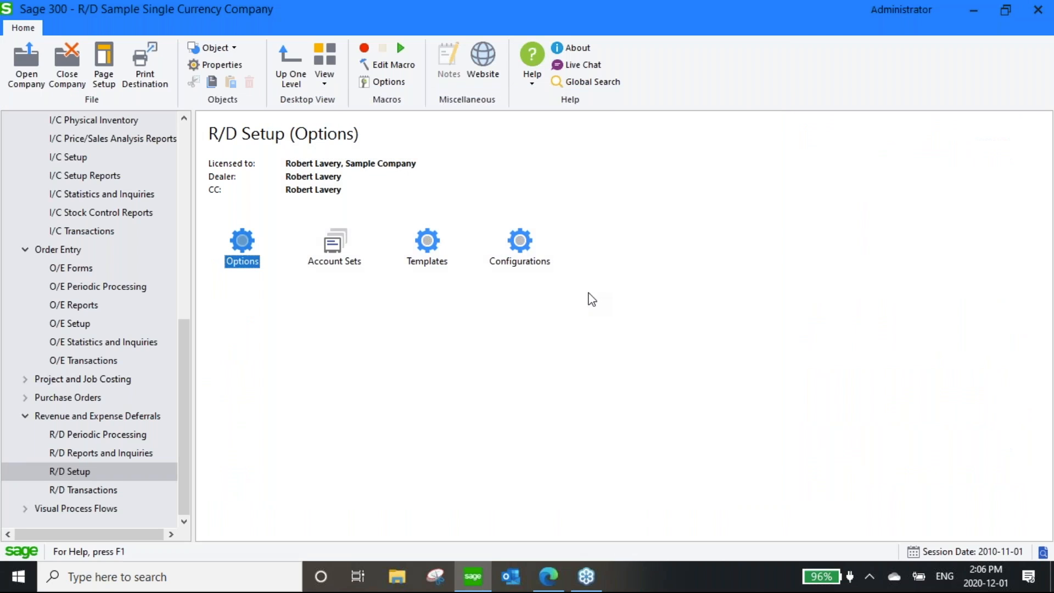